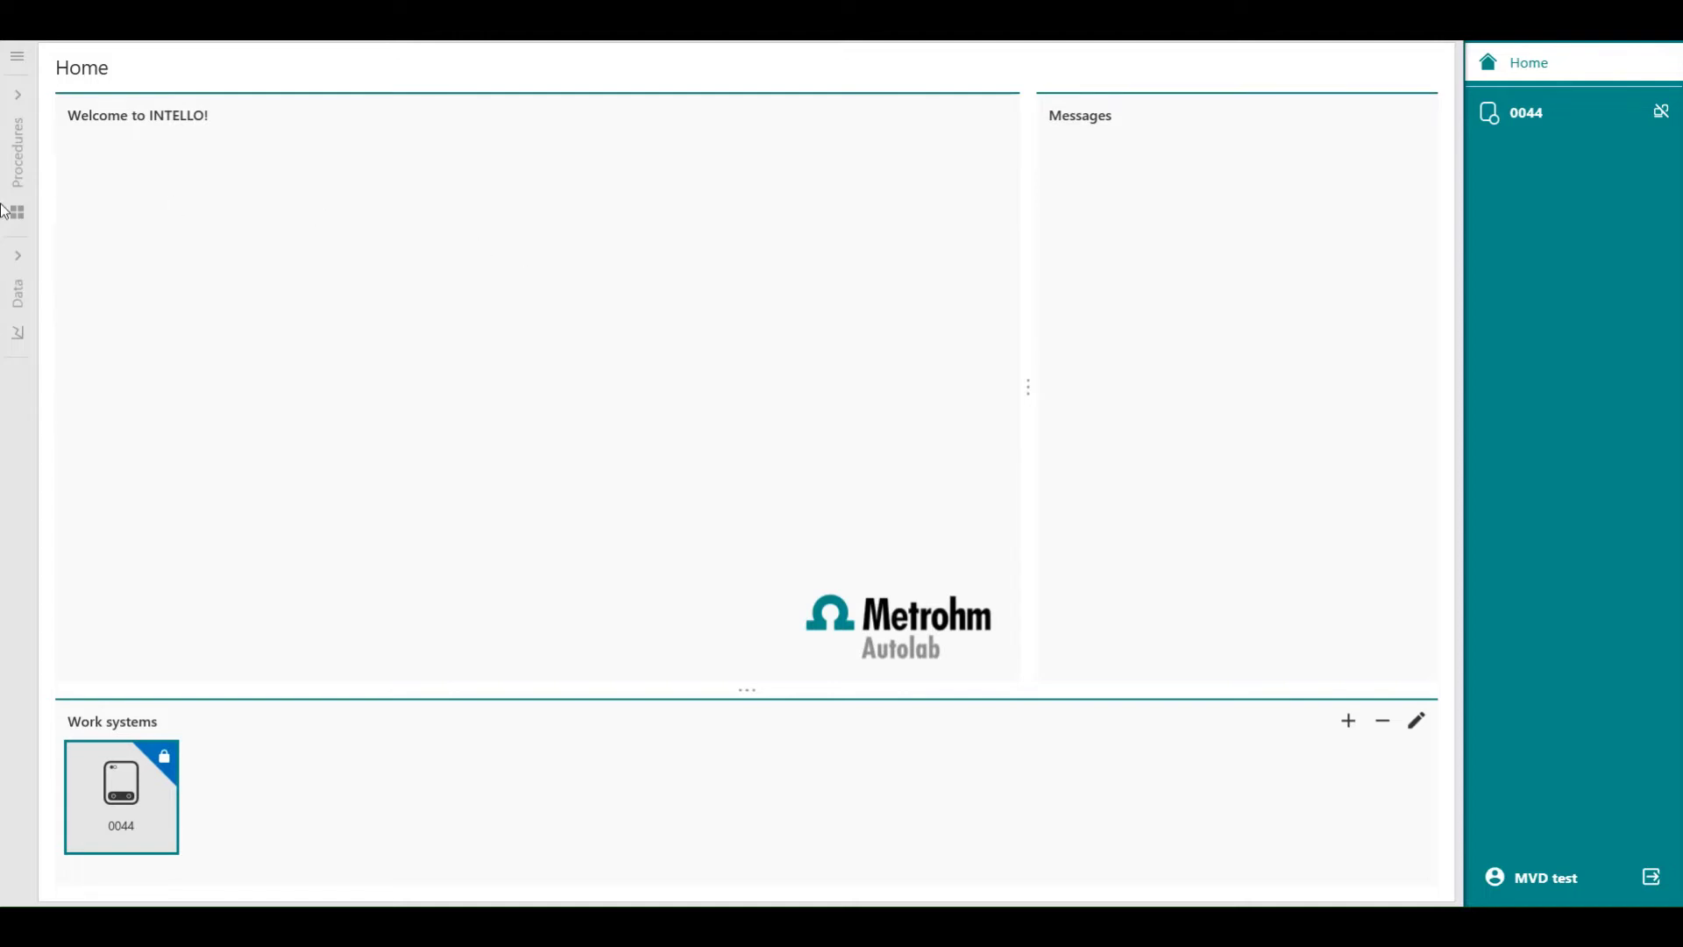
Step: Open the EIS potentiostatic procedure from the Autolab library and set the stabilization time to 1 s and last frequency to 100 Hz
{"action": "left_click", "coordinate": [9, 165]}
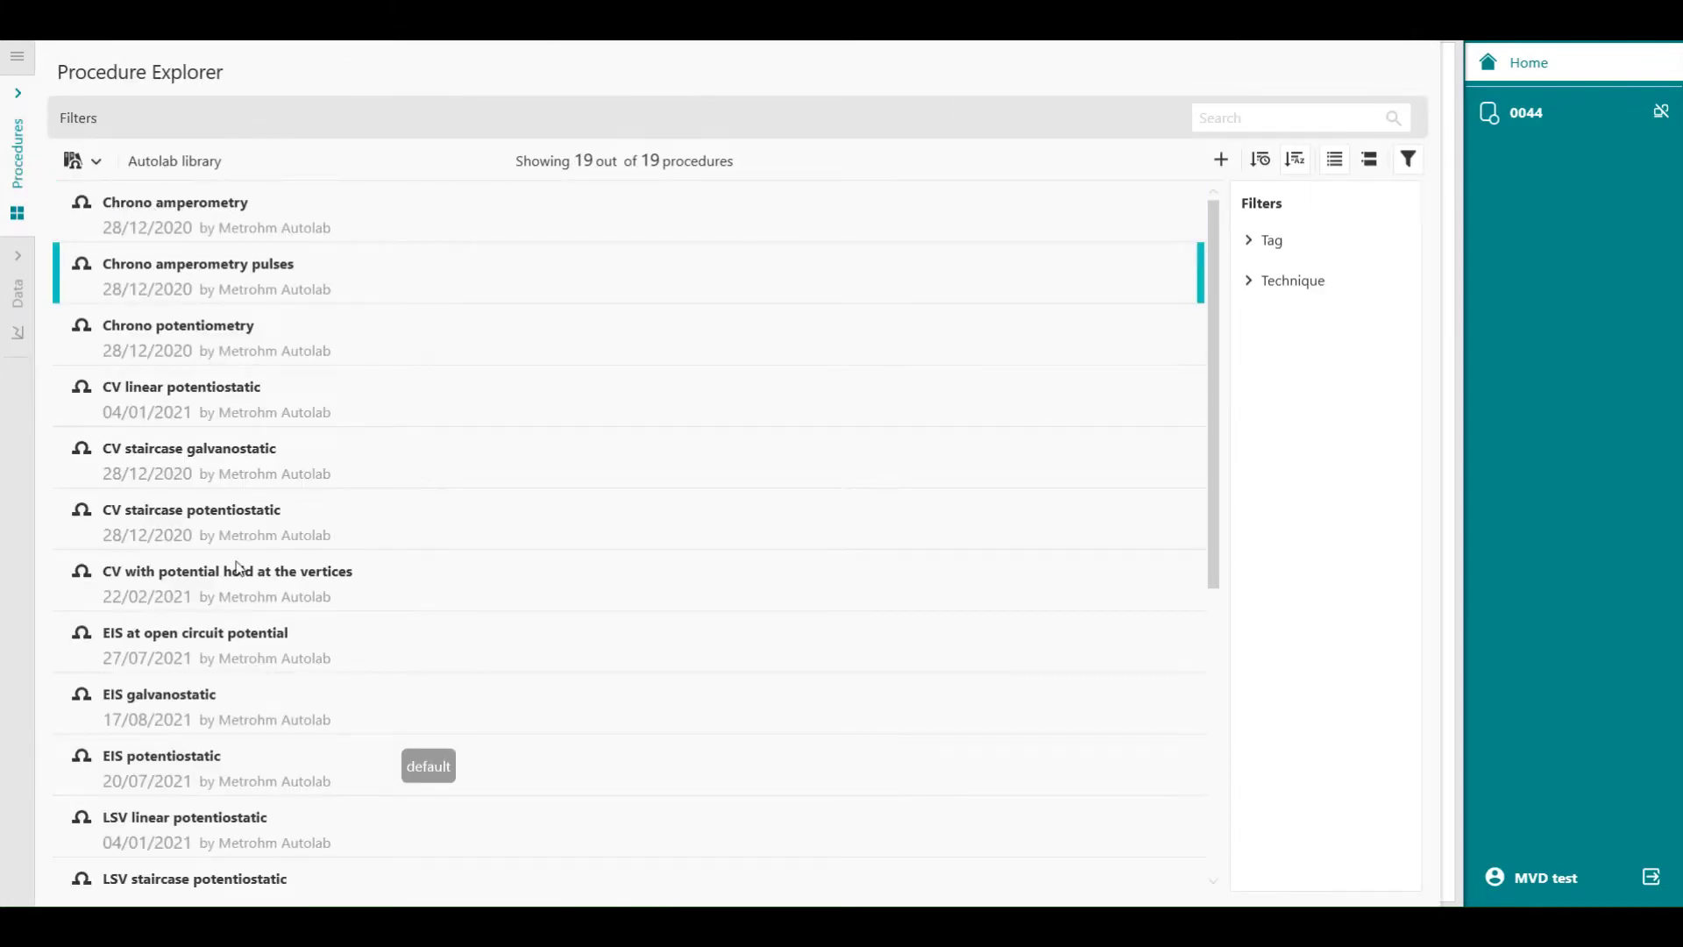
{"action": "double_click", "coordinate": [217, 771]}
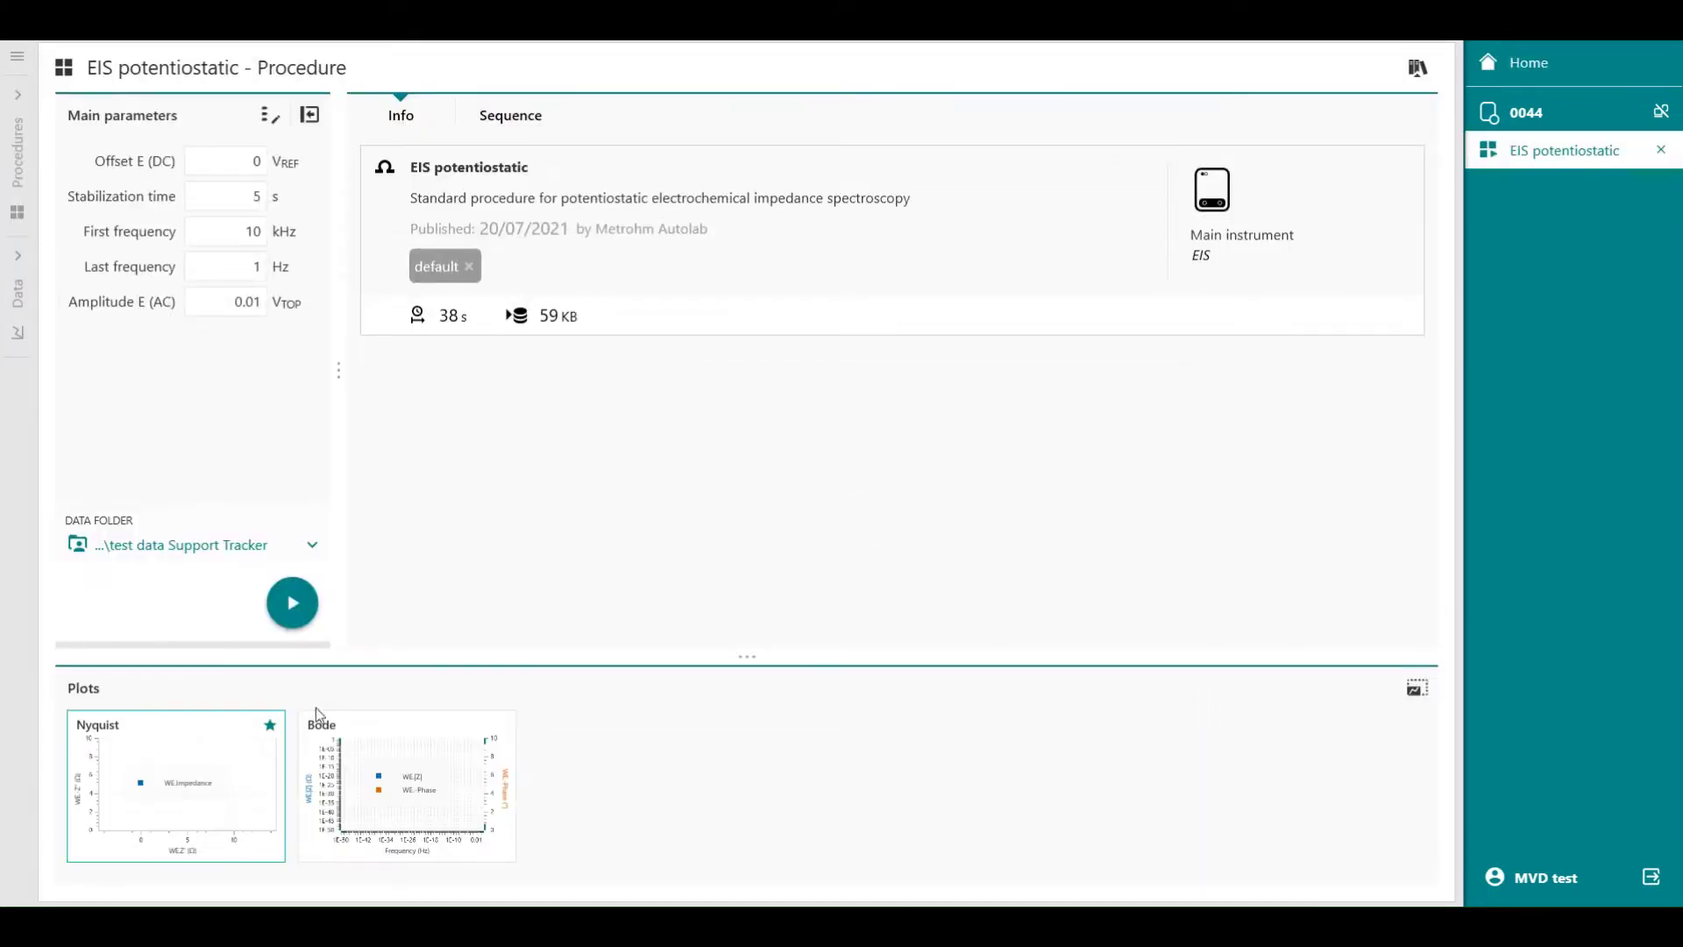
{"action": "left_click", "coordinate": [233, 189]}
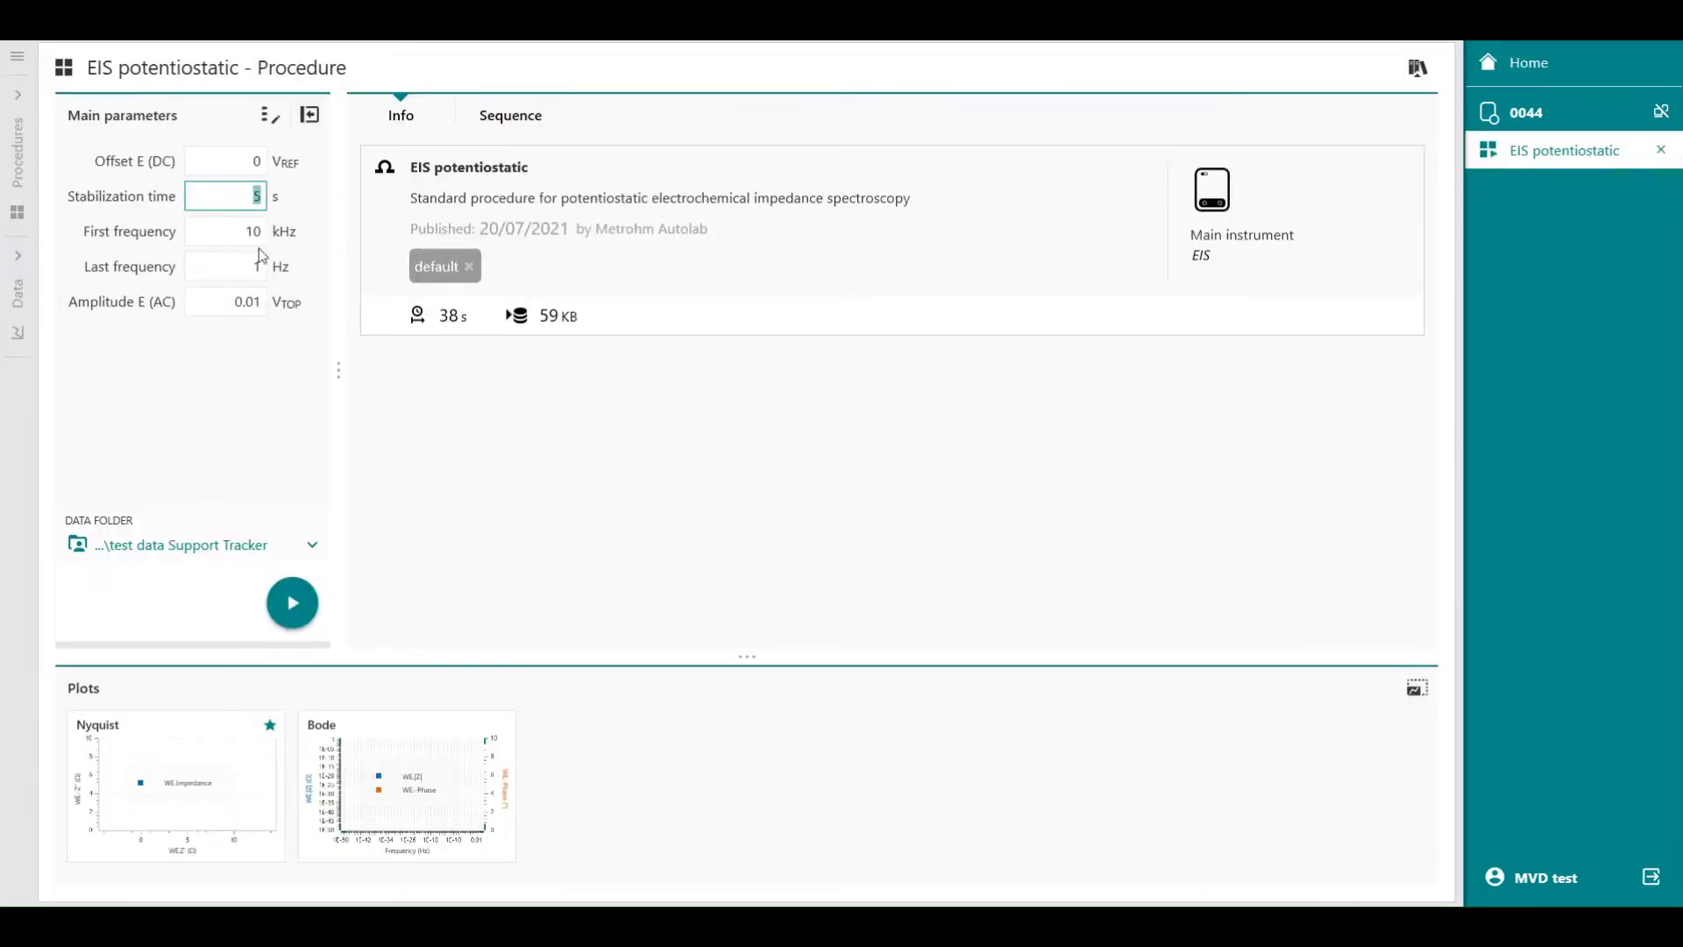
{"action": "type", "text": "1"}
{"action": "left_click", "coordinate": [253, 275]}
{"action": "type", "text": "100"}
{"action": "left_click", "coordinate": [520, 410]}
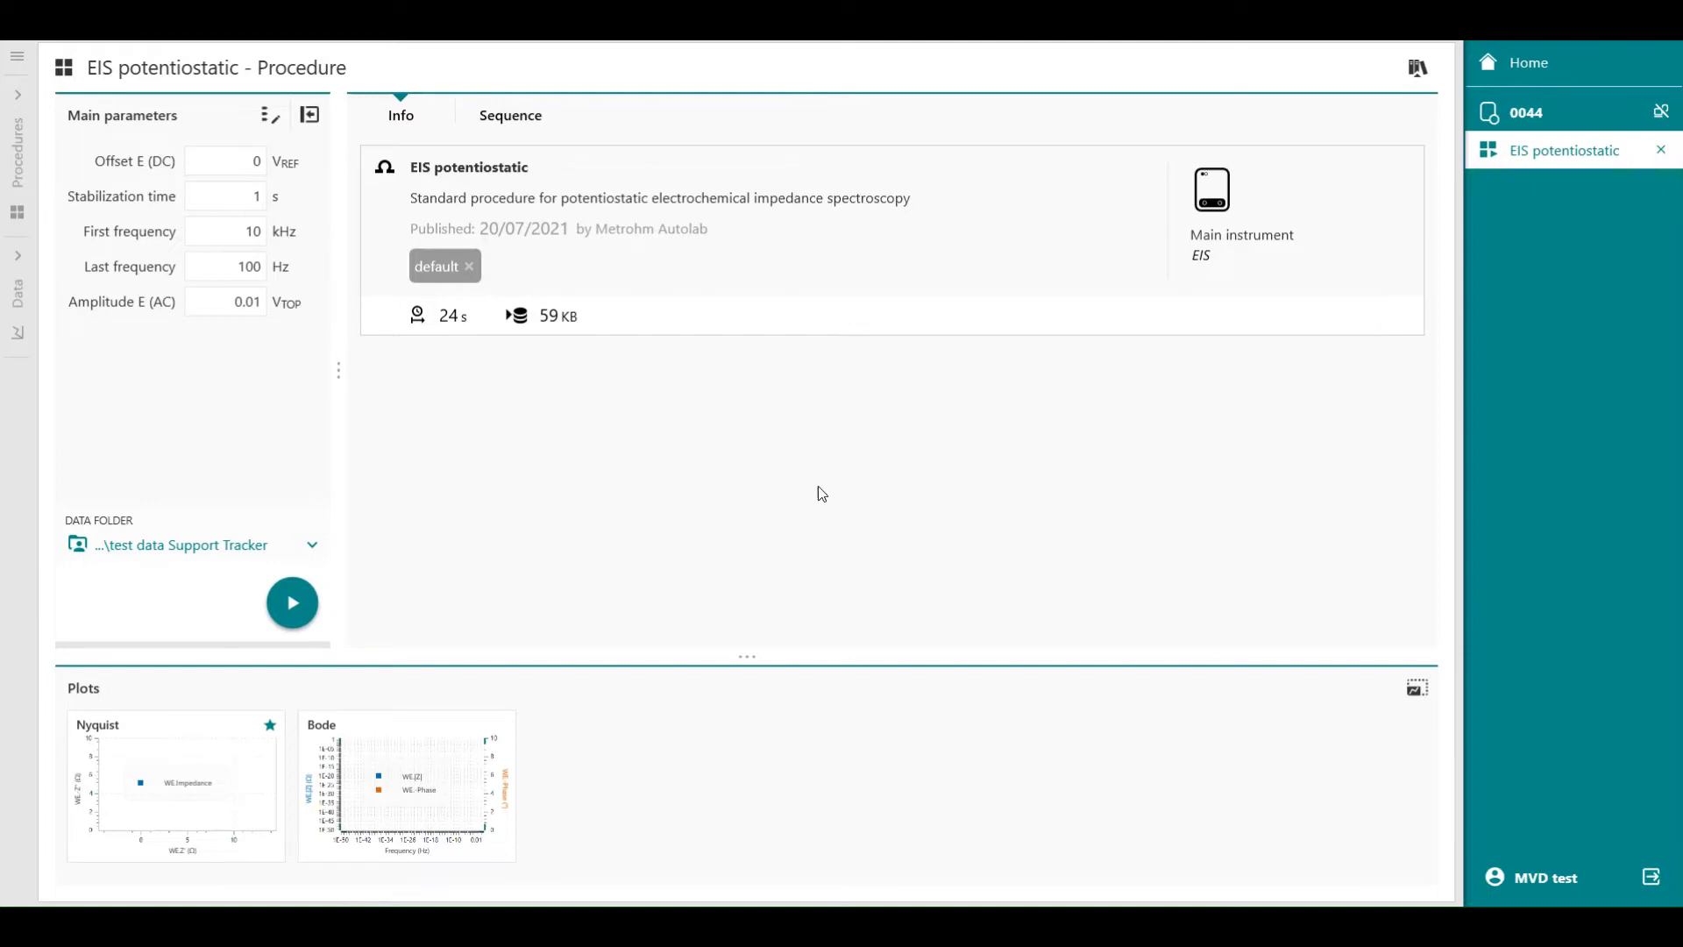
Step: Run the EIS potentiostatic procedure and enlarge the plots area to follow the Nyquist and Bode plots
{"action": "left_click", "coordinate": [288, 596]}
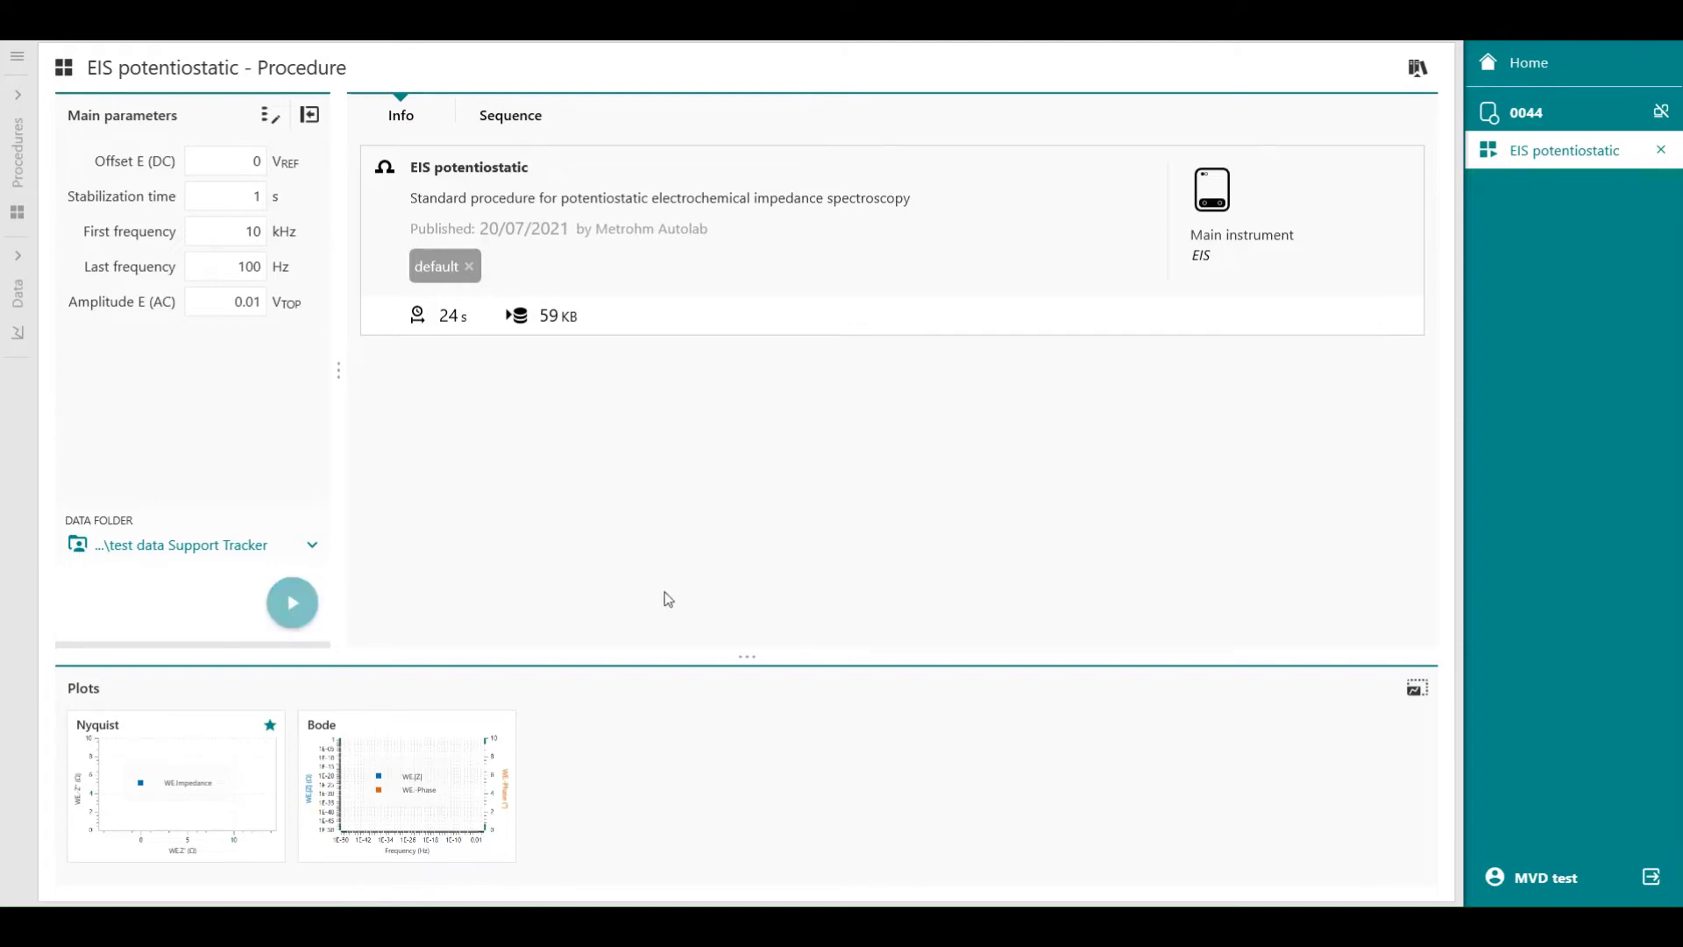
{"action": "left_click_drag", "start_coordinate": [750, 668], "coordinate": [771, 570]}
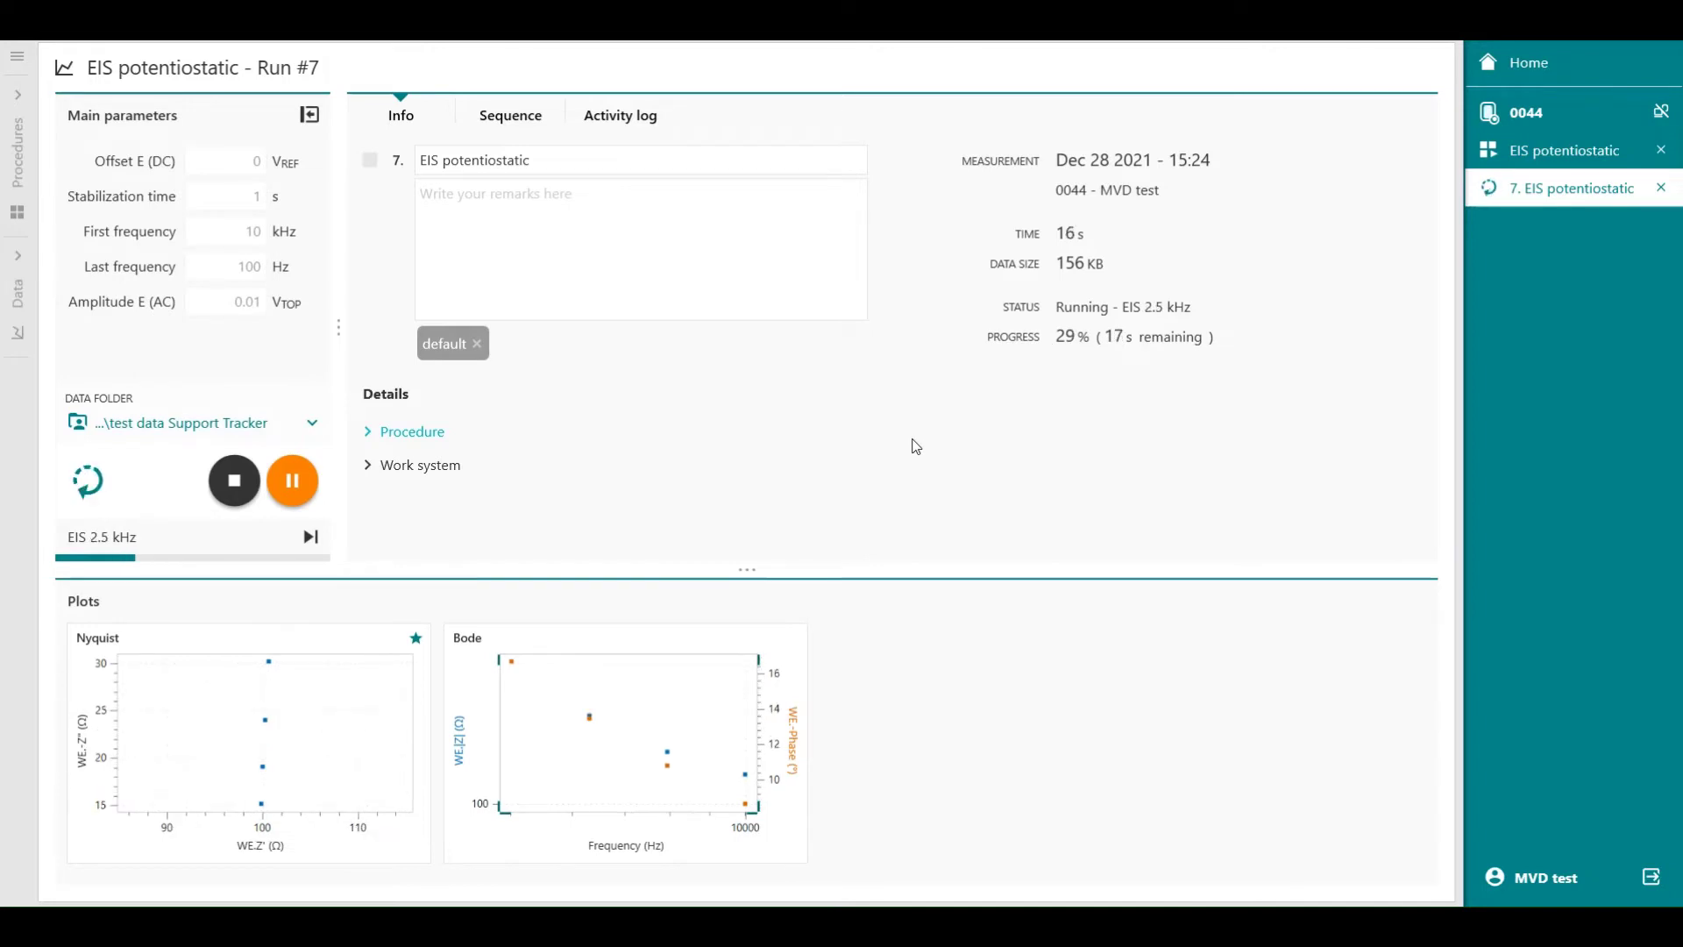
{"action": "left_click_drag", "start_coordinate": [751, 562], "coordinate": [771, 513]}
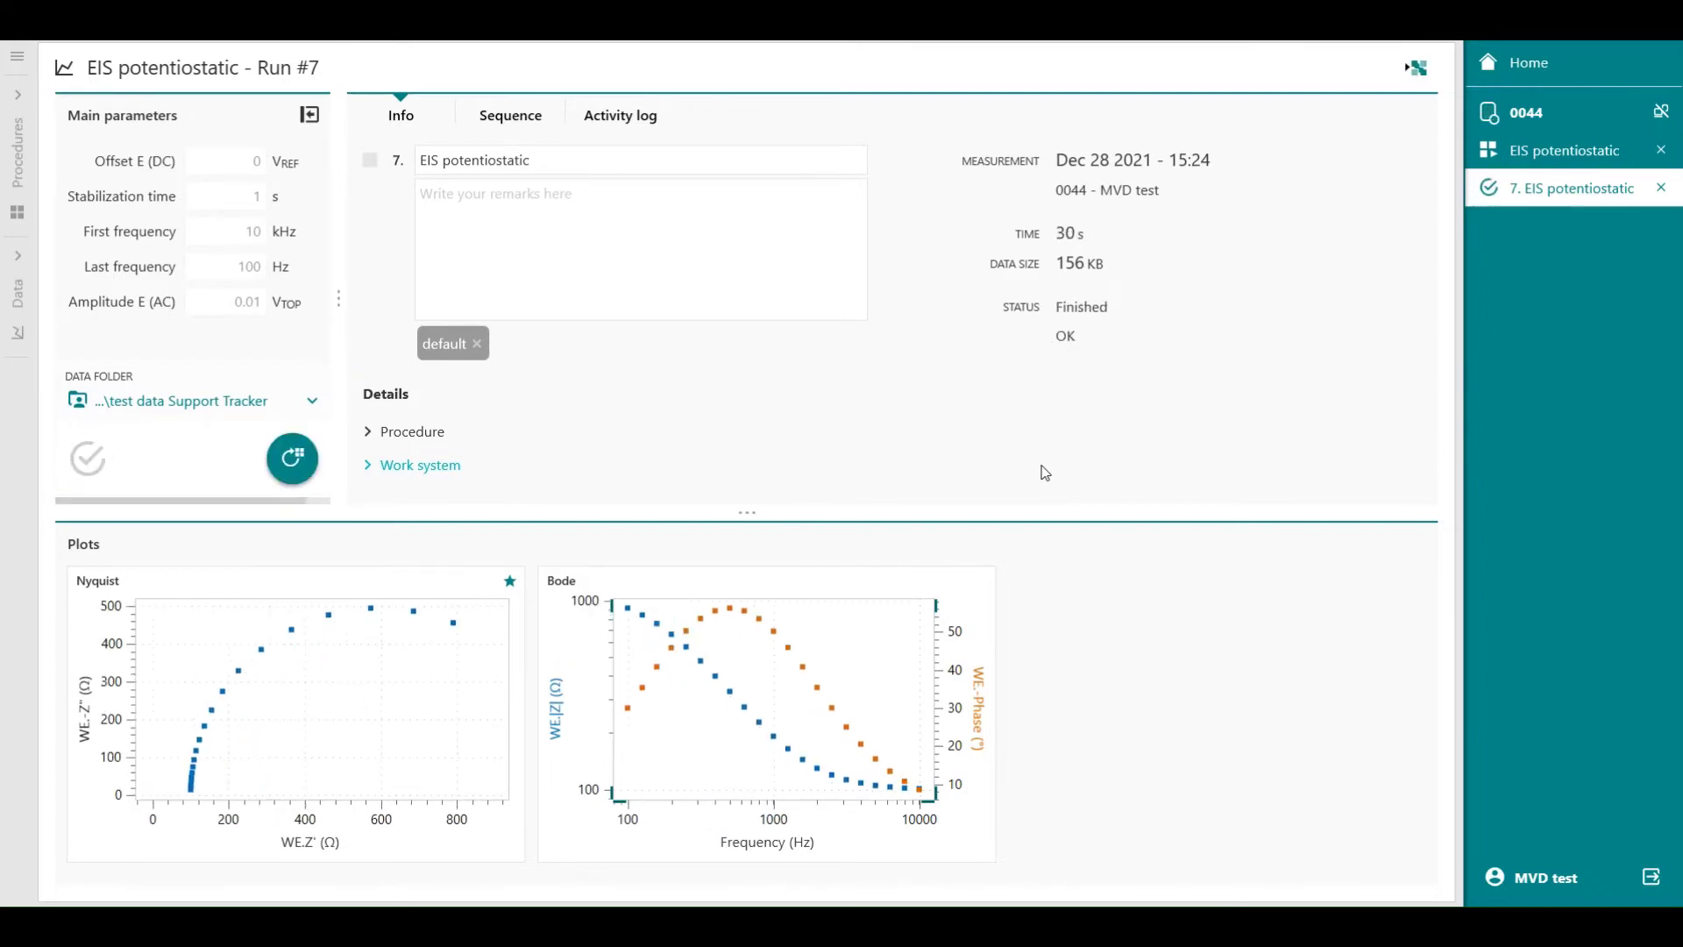
Step: Transfer the finished run to NOVA as EIS potentiostatic.nox in the INTELLO data folder and launch NOVA
{"action": "left_click", "coordinate": [1419, 70]}
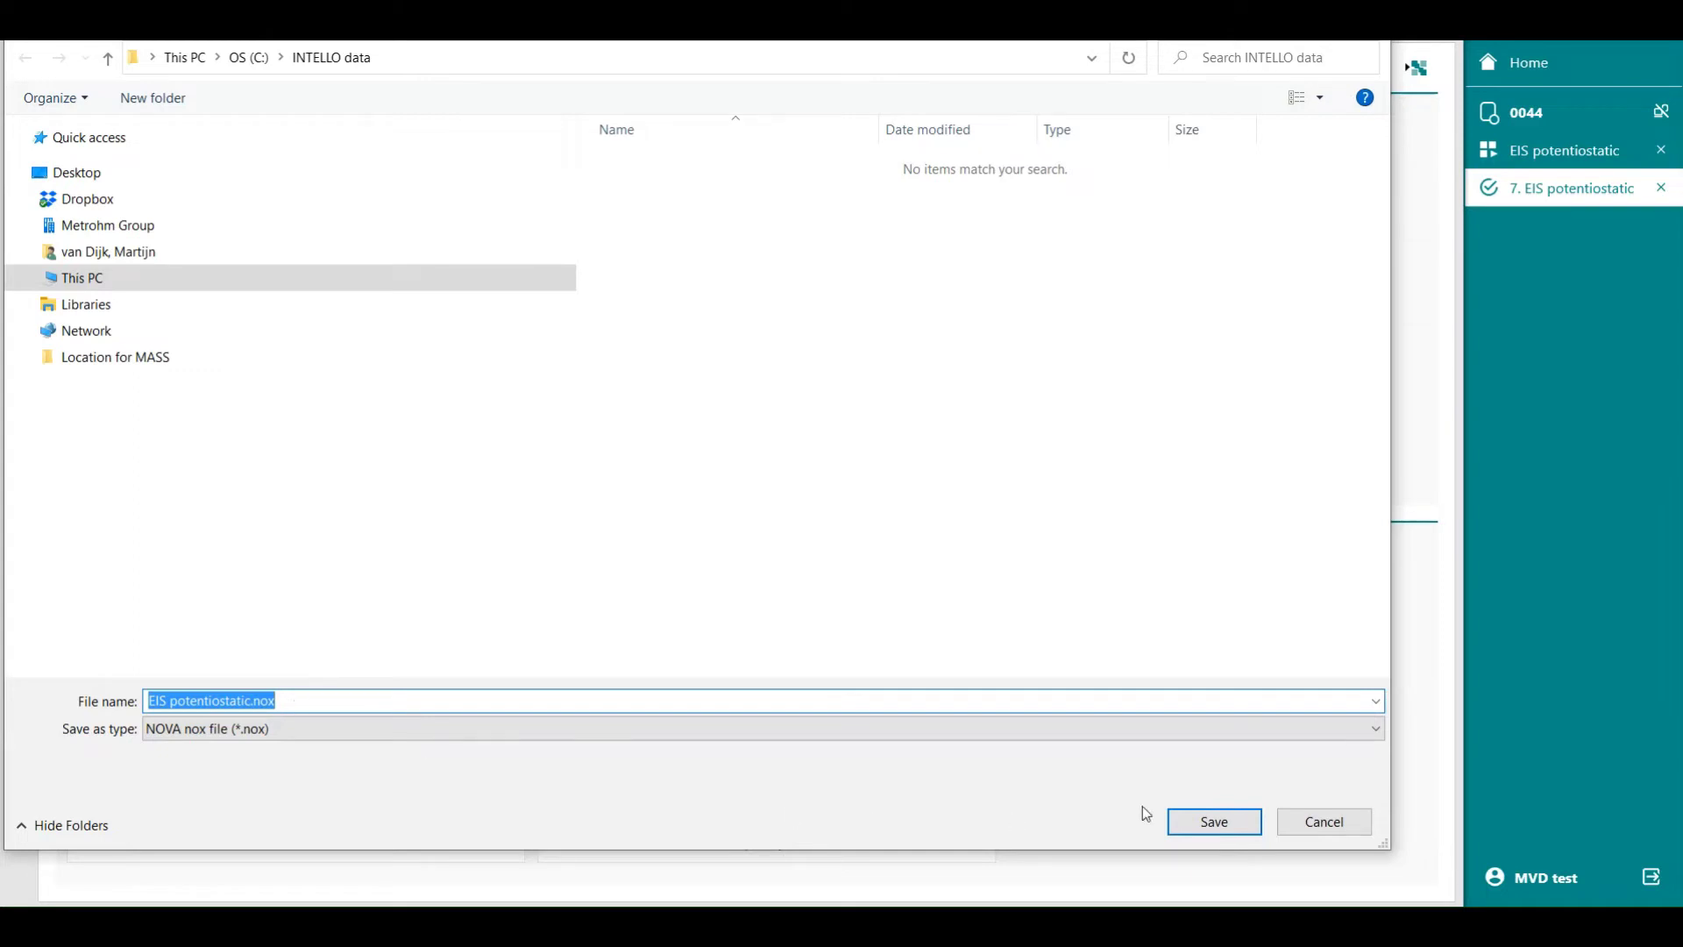
{"action": "left_click", "coordinate": [1214, 821]}
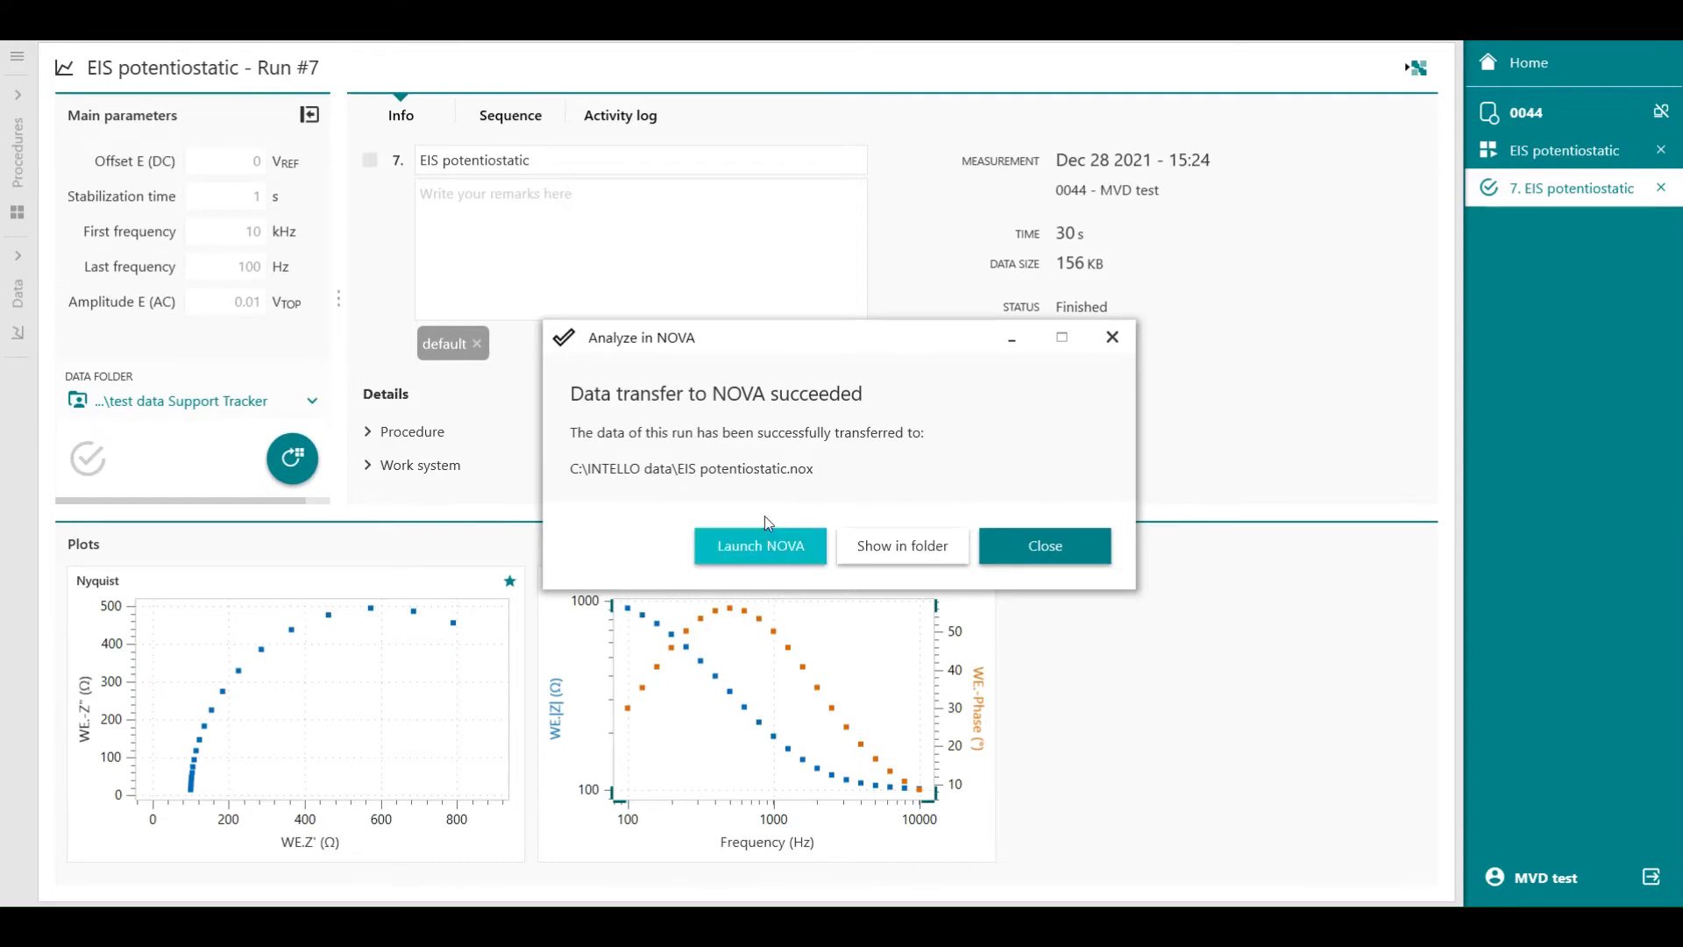
{"action": "left_click", "coordinate": [745, 548]}
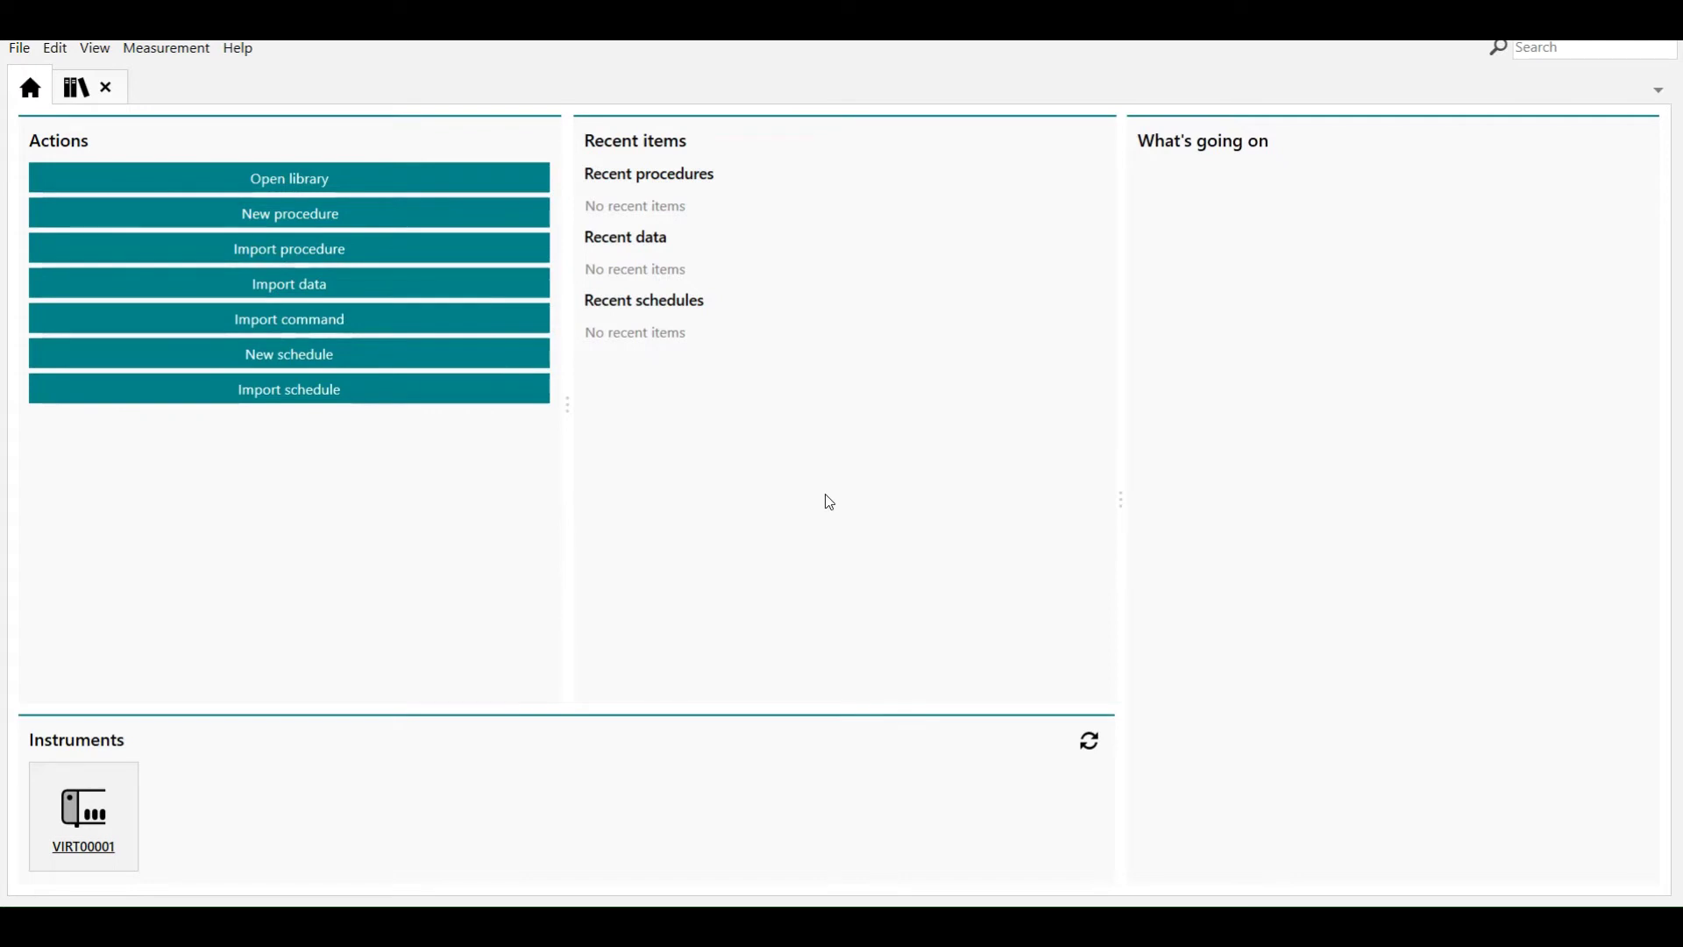
Step: Import the EIS potentiostatic.nox data file from the INTELLO data folder and enlarge its plots area
{"action": "left_click", "coordinate": [369, 286]}
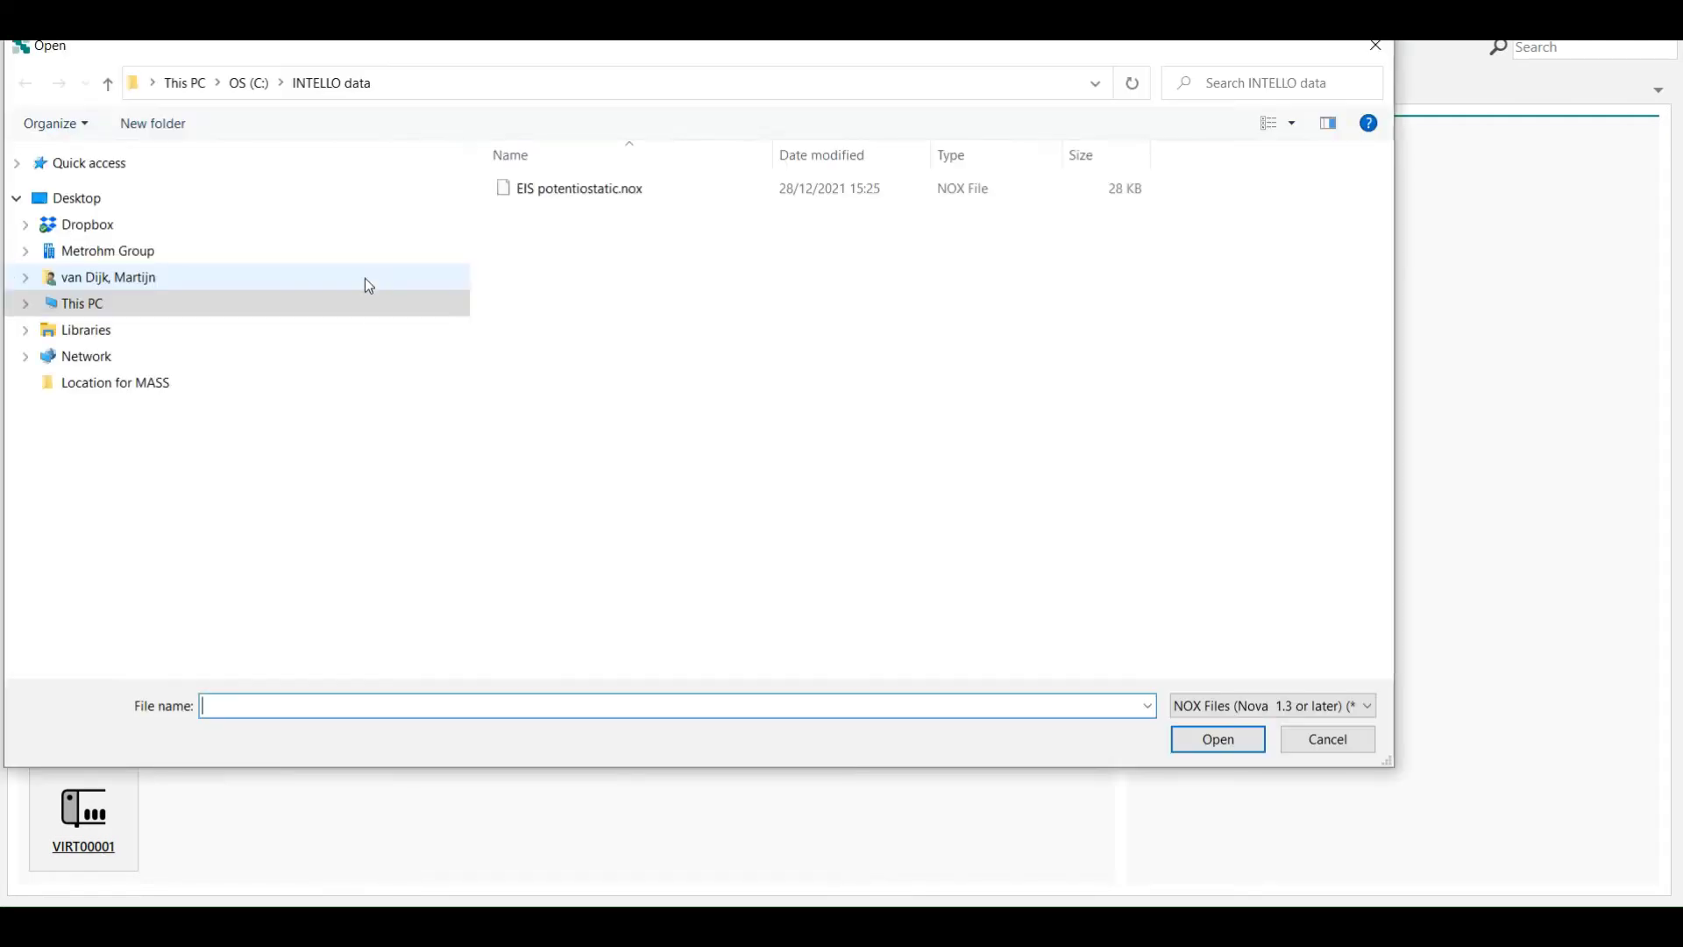
{"action": "left_click", "coordinate": [590, 200]}
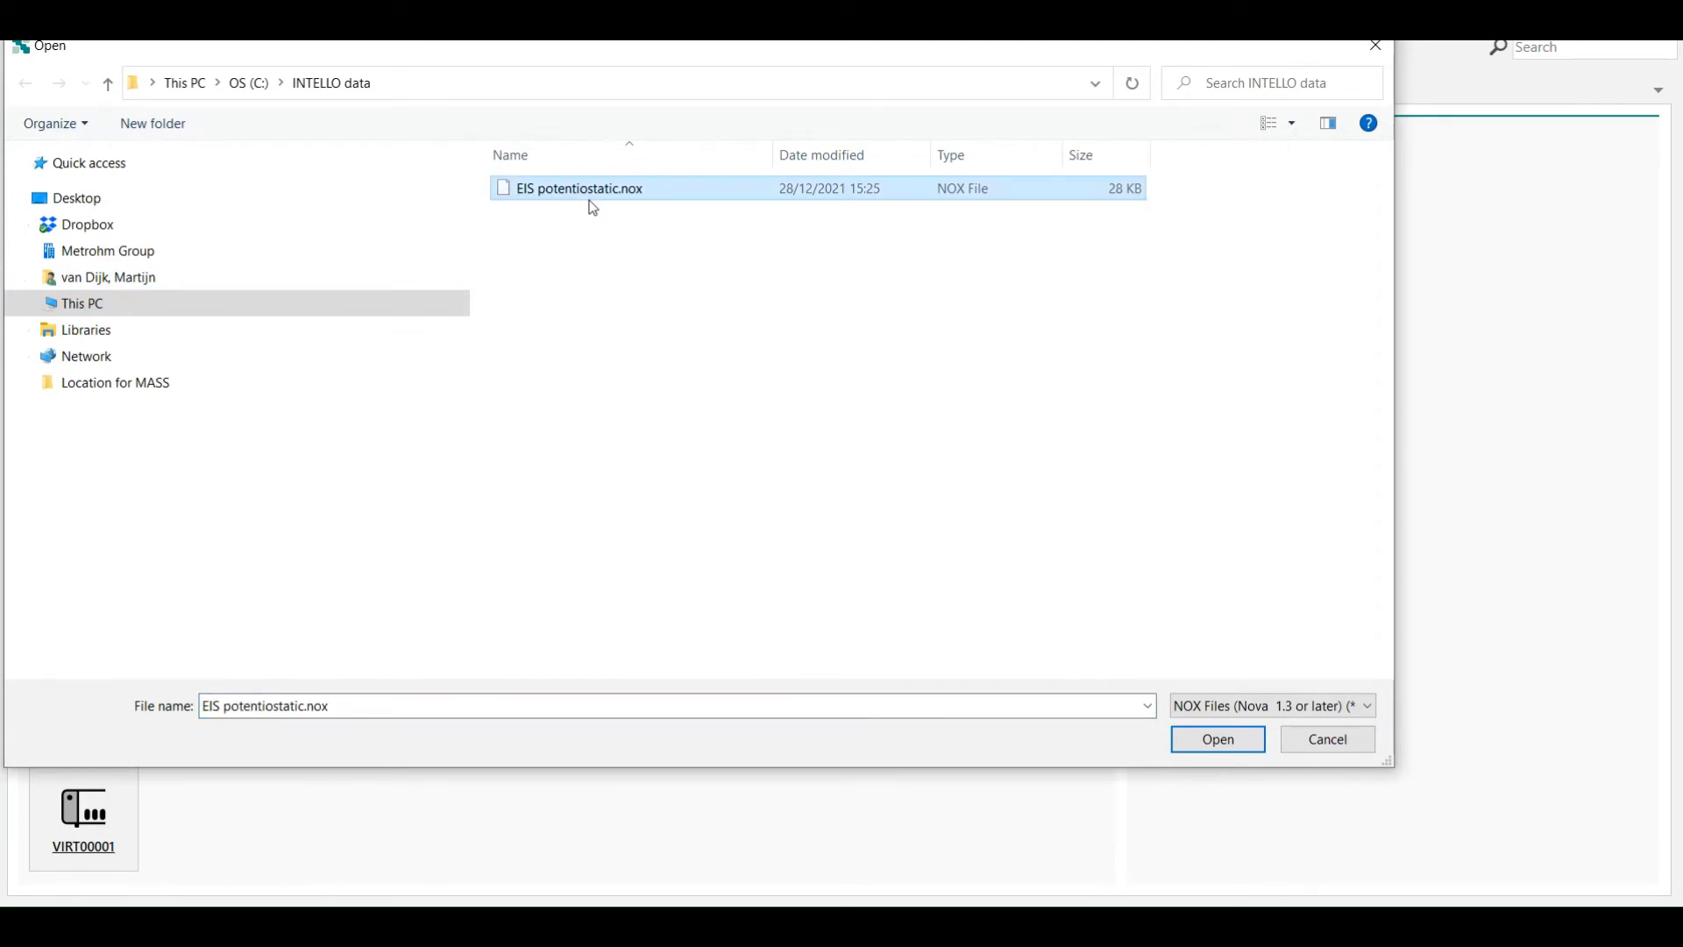
{"action": "left_click", "coordinate": [1214, 739]}
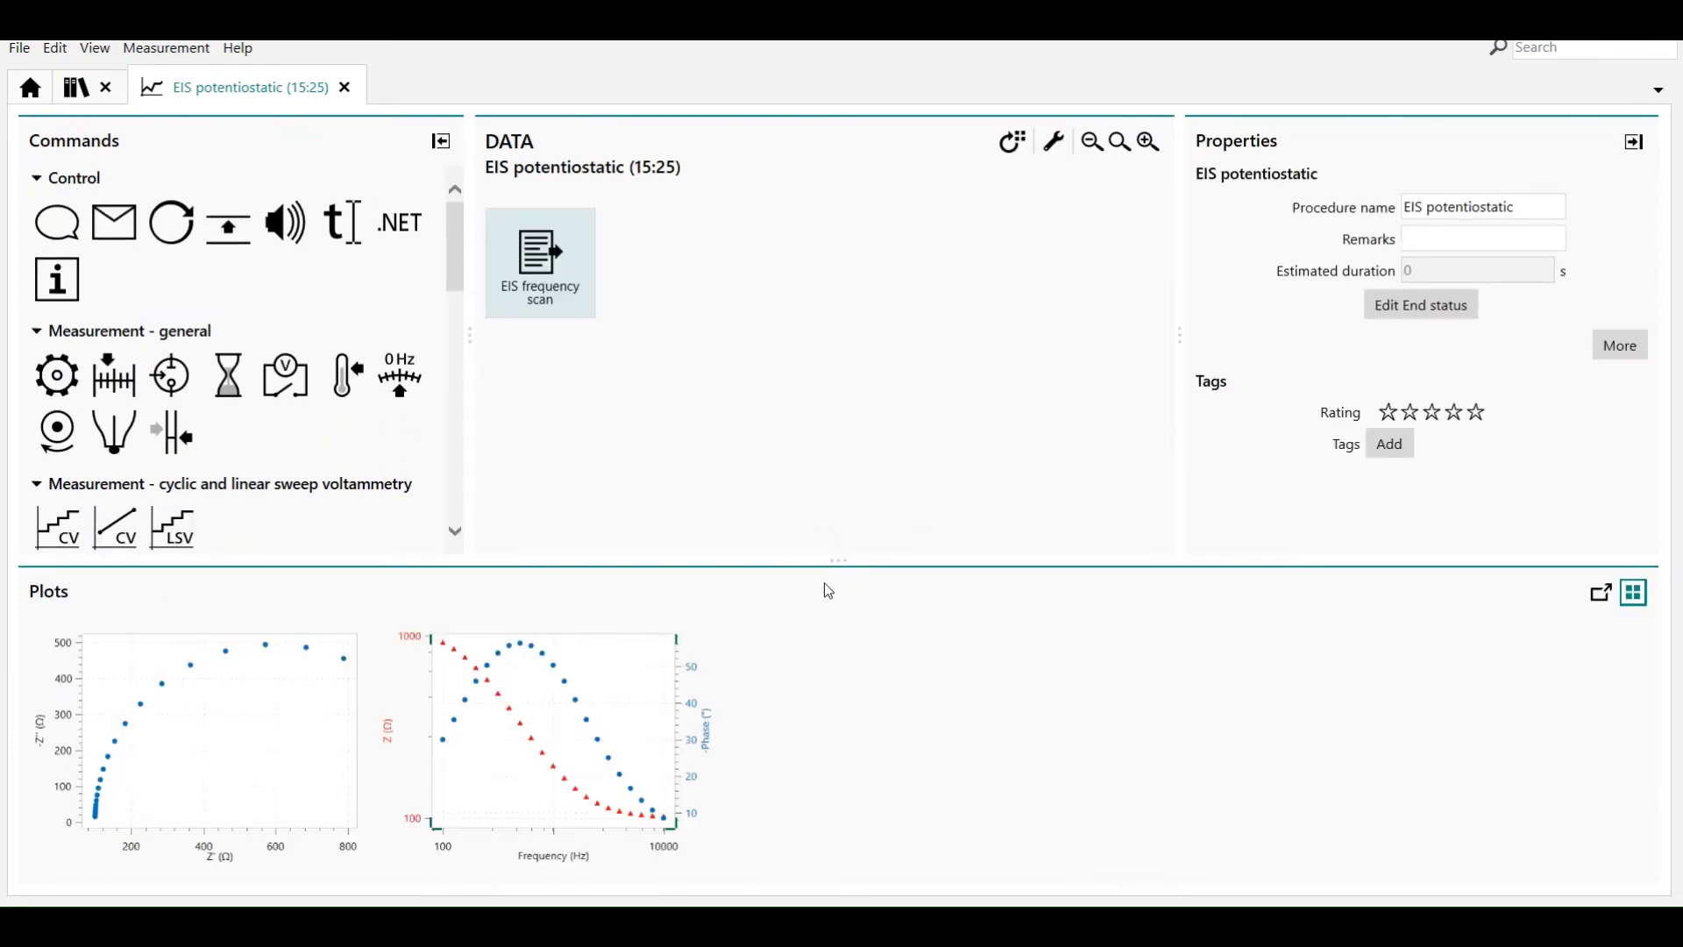
{"action": "left_click_drag", "start_coordinate": [846, 564], "coordinate": [843, 529]}
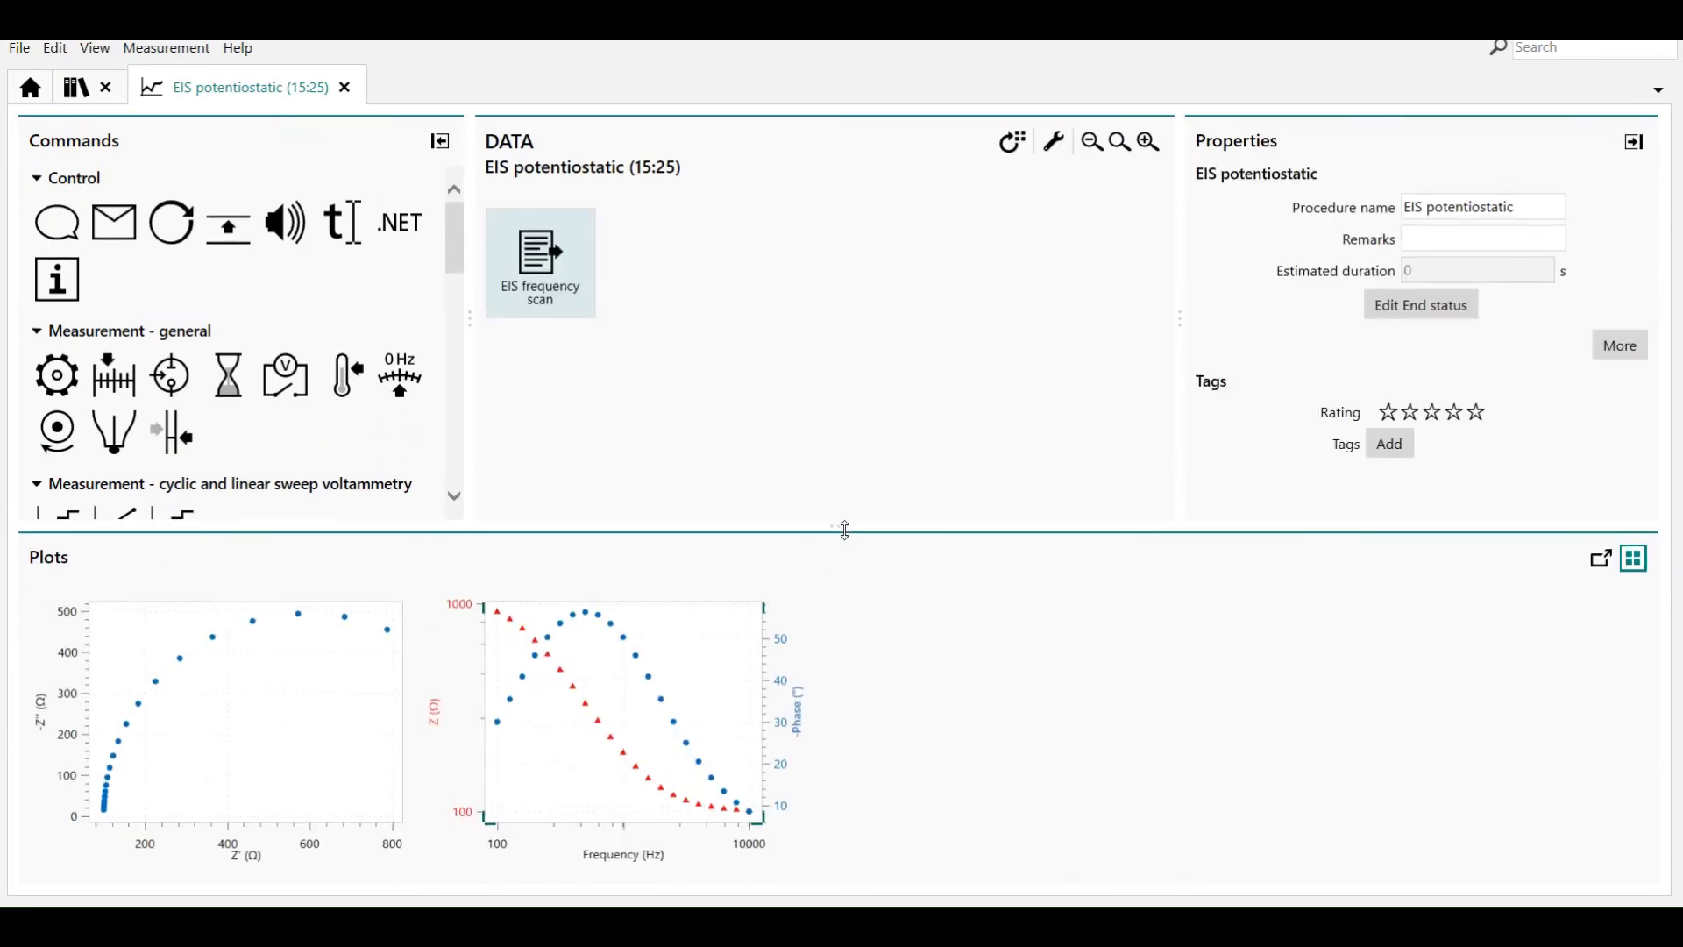
Step: Check the INTELLO data location and the options for adding locations in the library, and return to the EIS potentiostatic data
{"action": "left_click", "coordinate": [85, 88]}
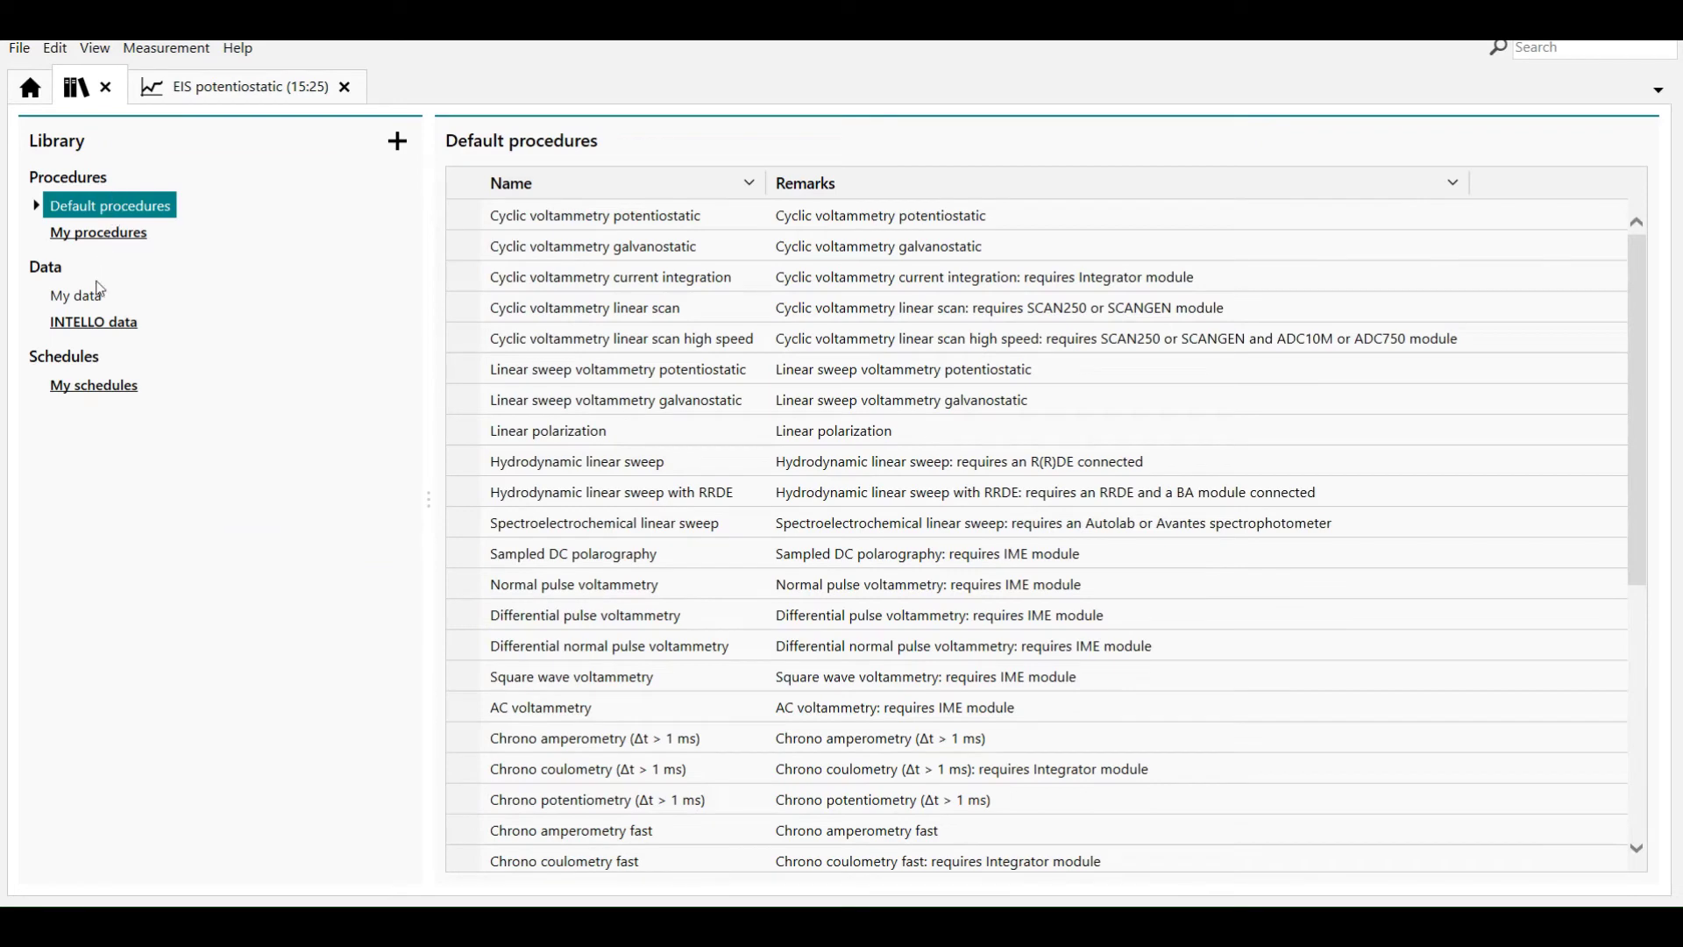
{"action": "left_click", "coordinate": [398, 143]}
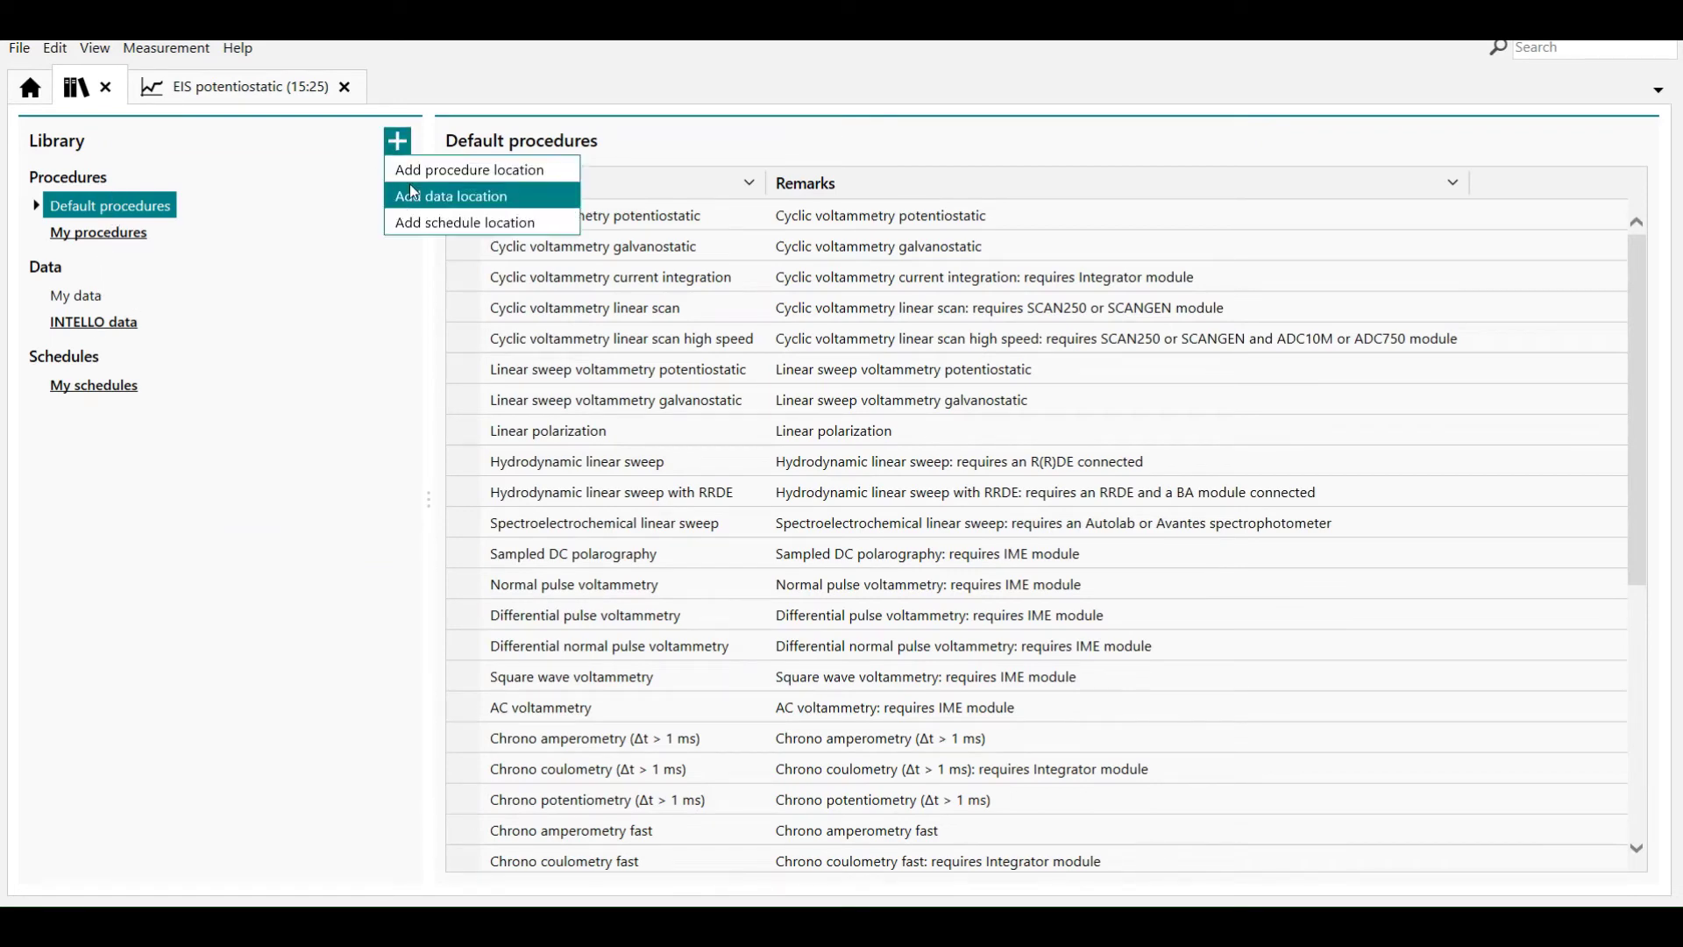
{"action": "left_click", "coordinate": [109, 326]}
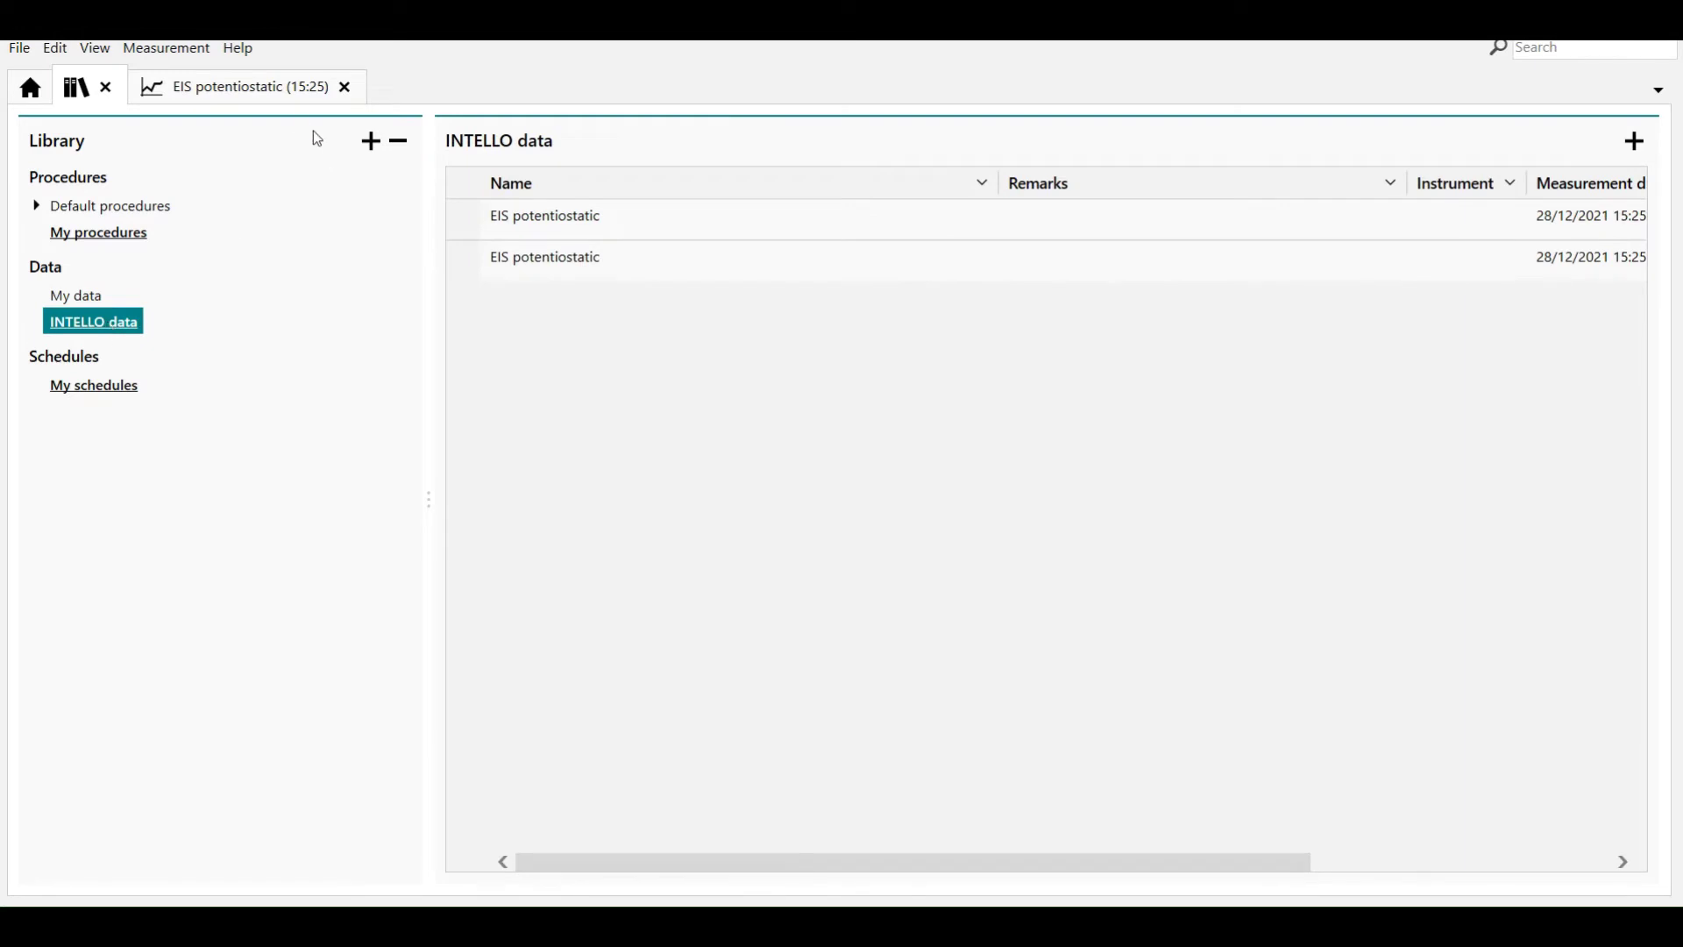
{"action": "left_click", "coordinate": [294, 91]}
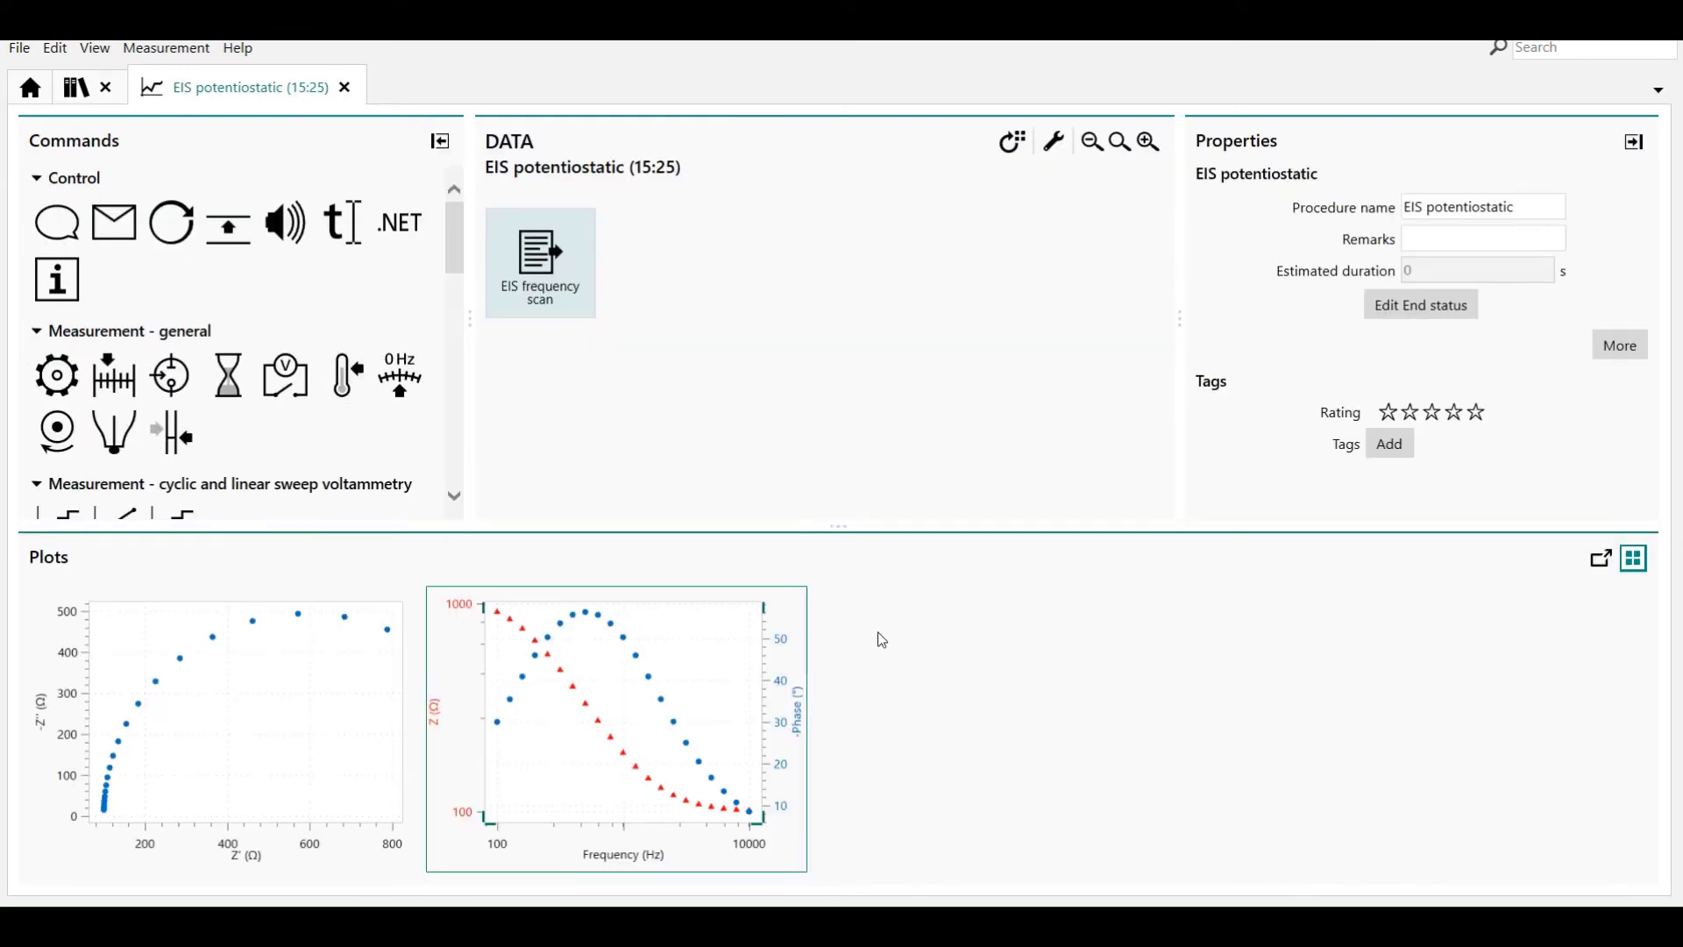
Step: Add the Electrochemical circle fit and Fit and simulation impedance analysis commands to the EIS frequency scan
{"action": "left_click_drag", "start_coordinate": [849, 524], "coordinate": [854, 477]}
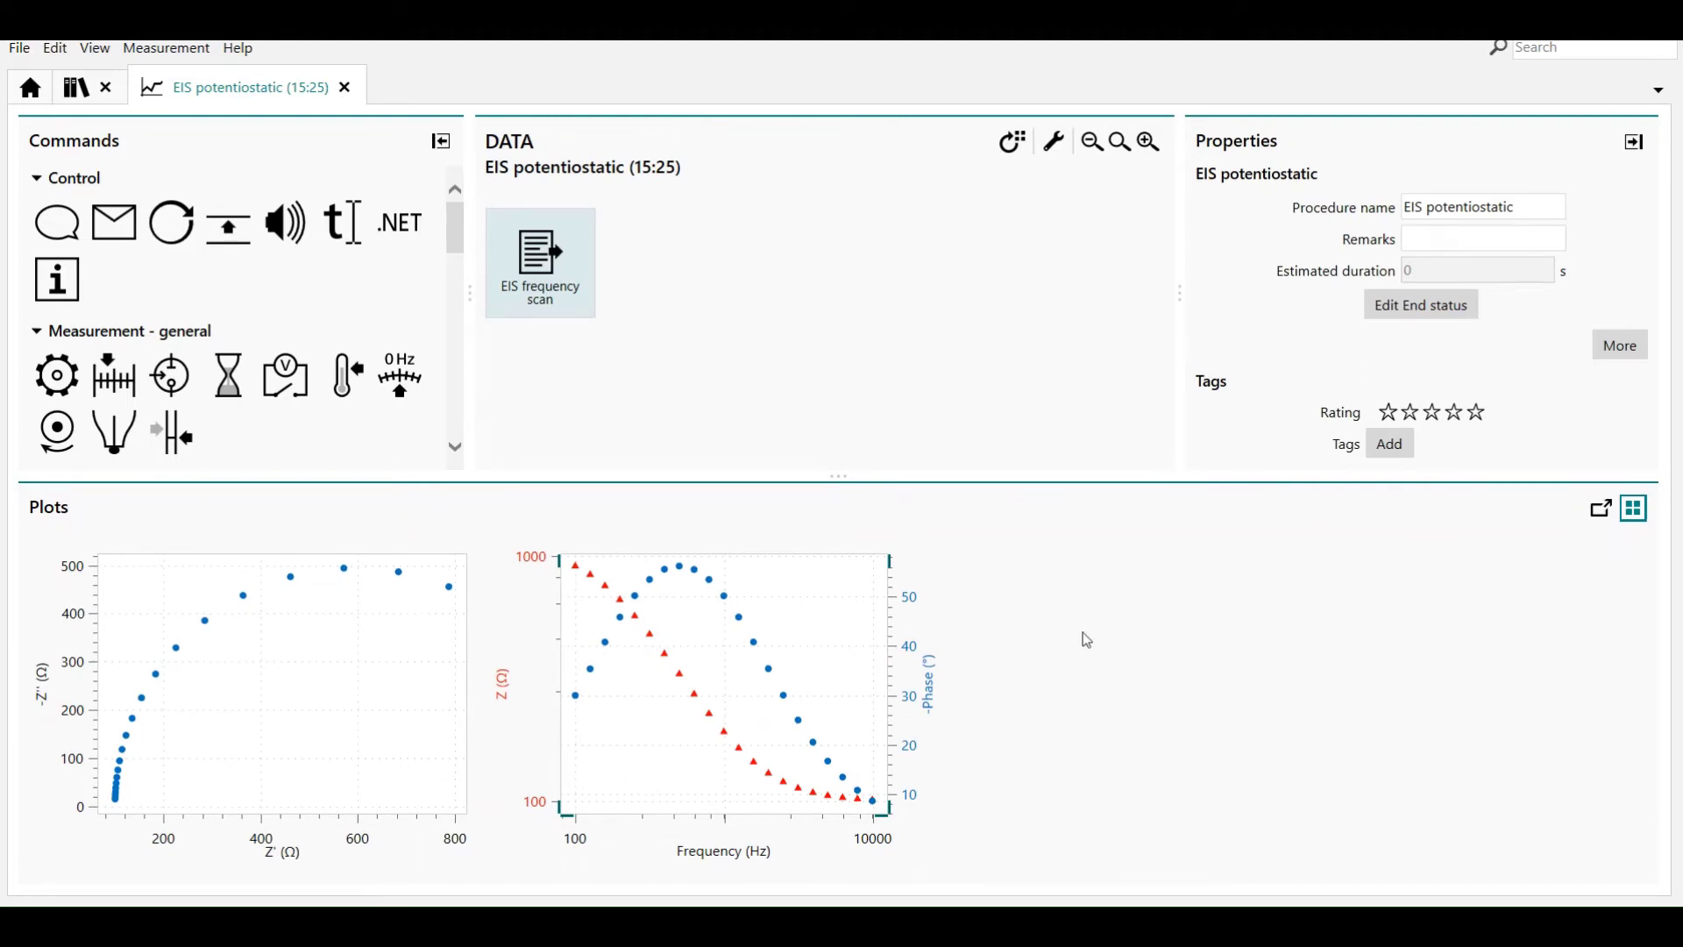
{"action": "left_click", "coordinate": [584, 298]}
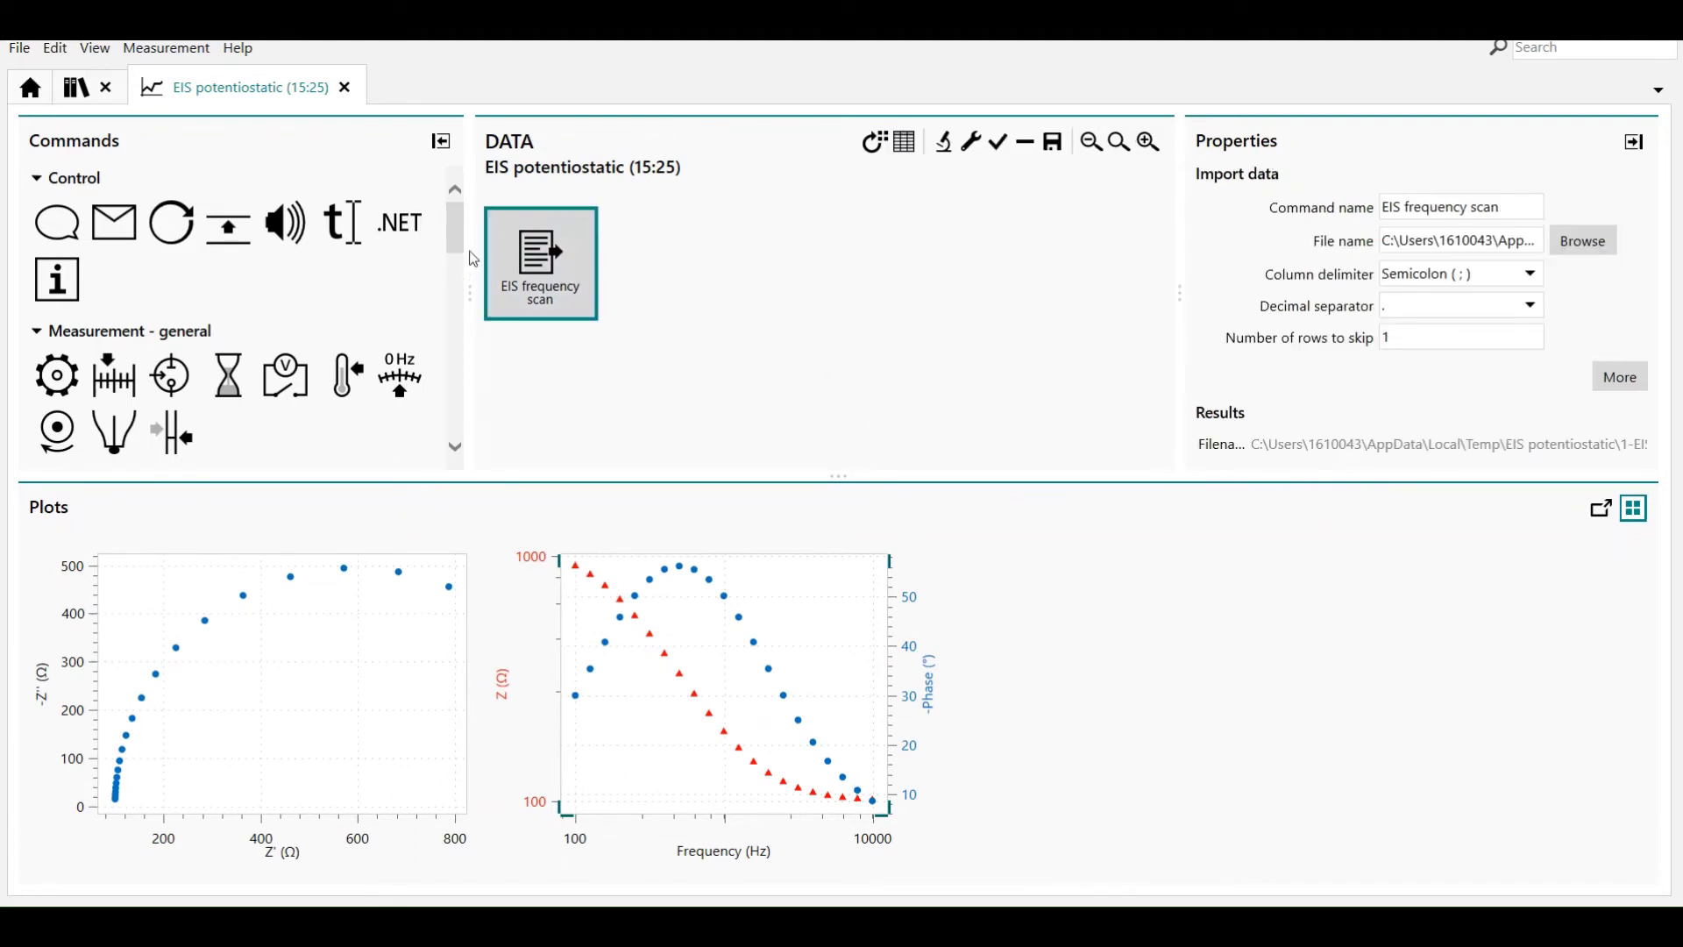
{"action": "left_click_drag", "start_coordinate": [450, 228], "coordinate": [433, 342]}
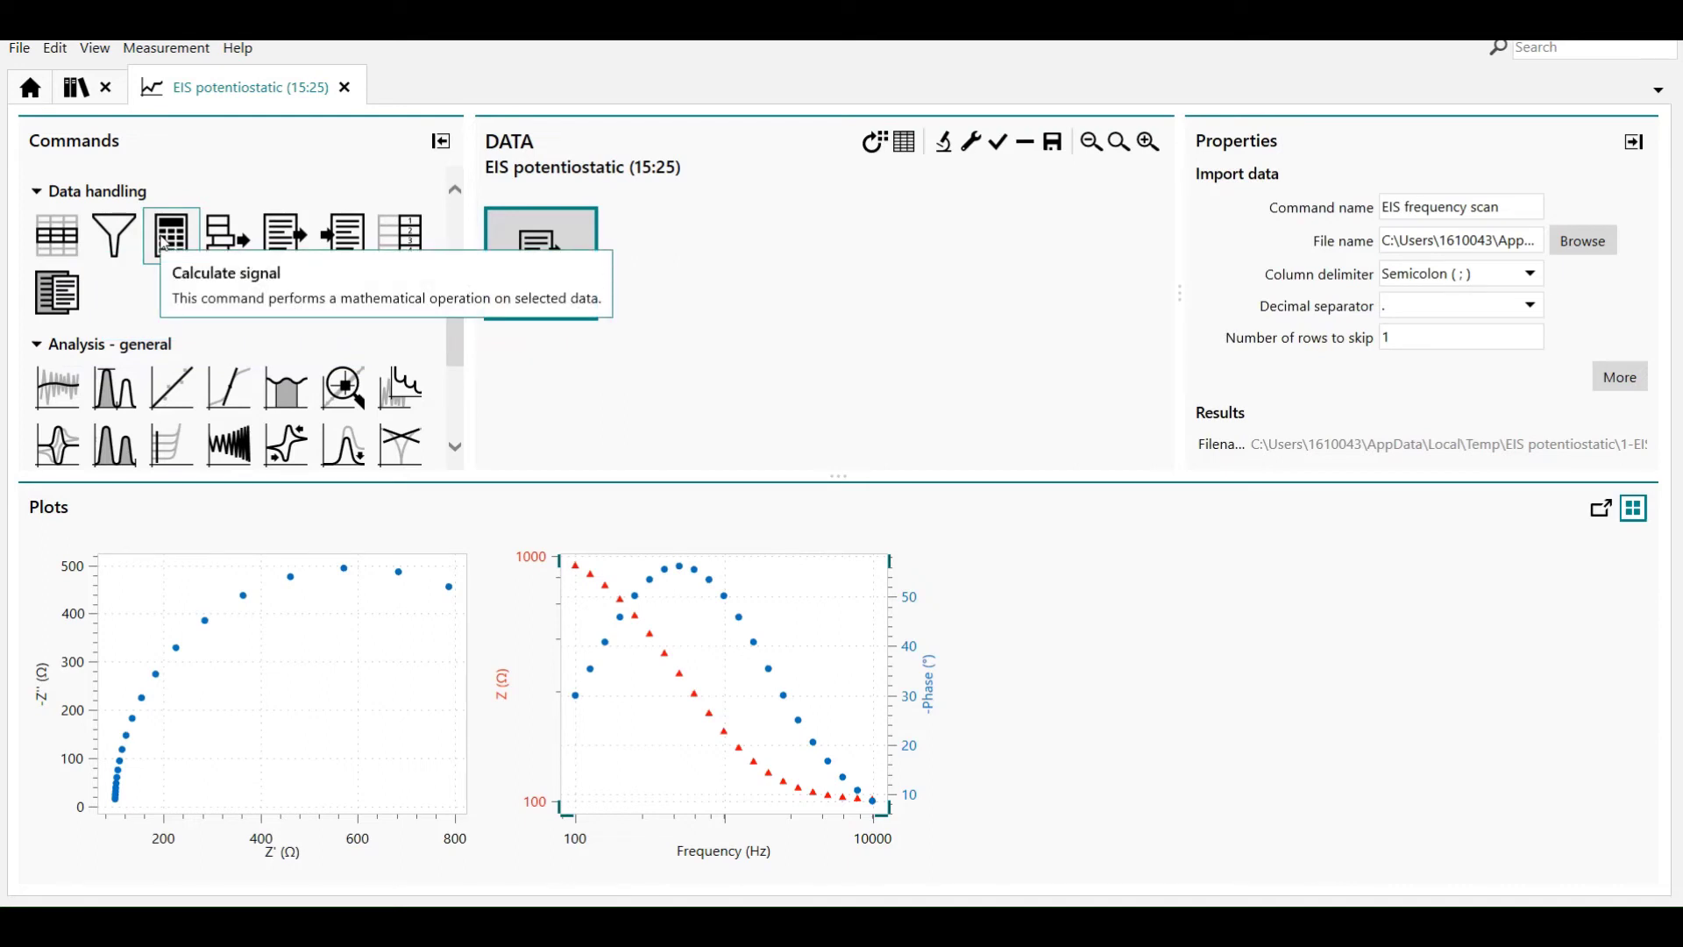
{"action": "scroll", "coordinate": [196, 330], "scroll_direction": "down", "scroll_amount": 1}
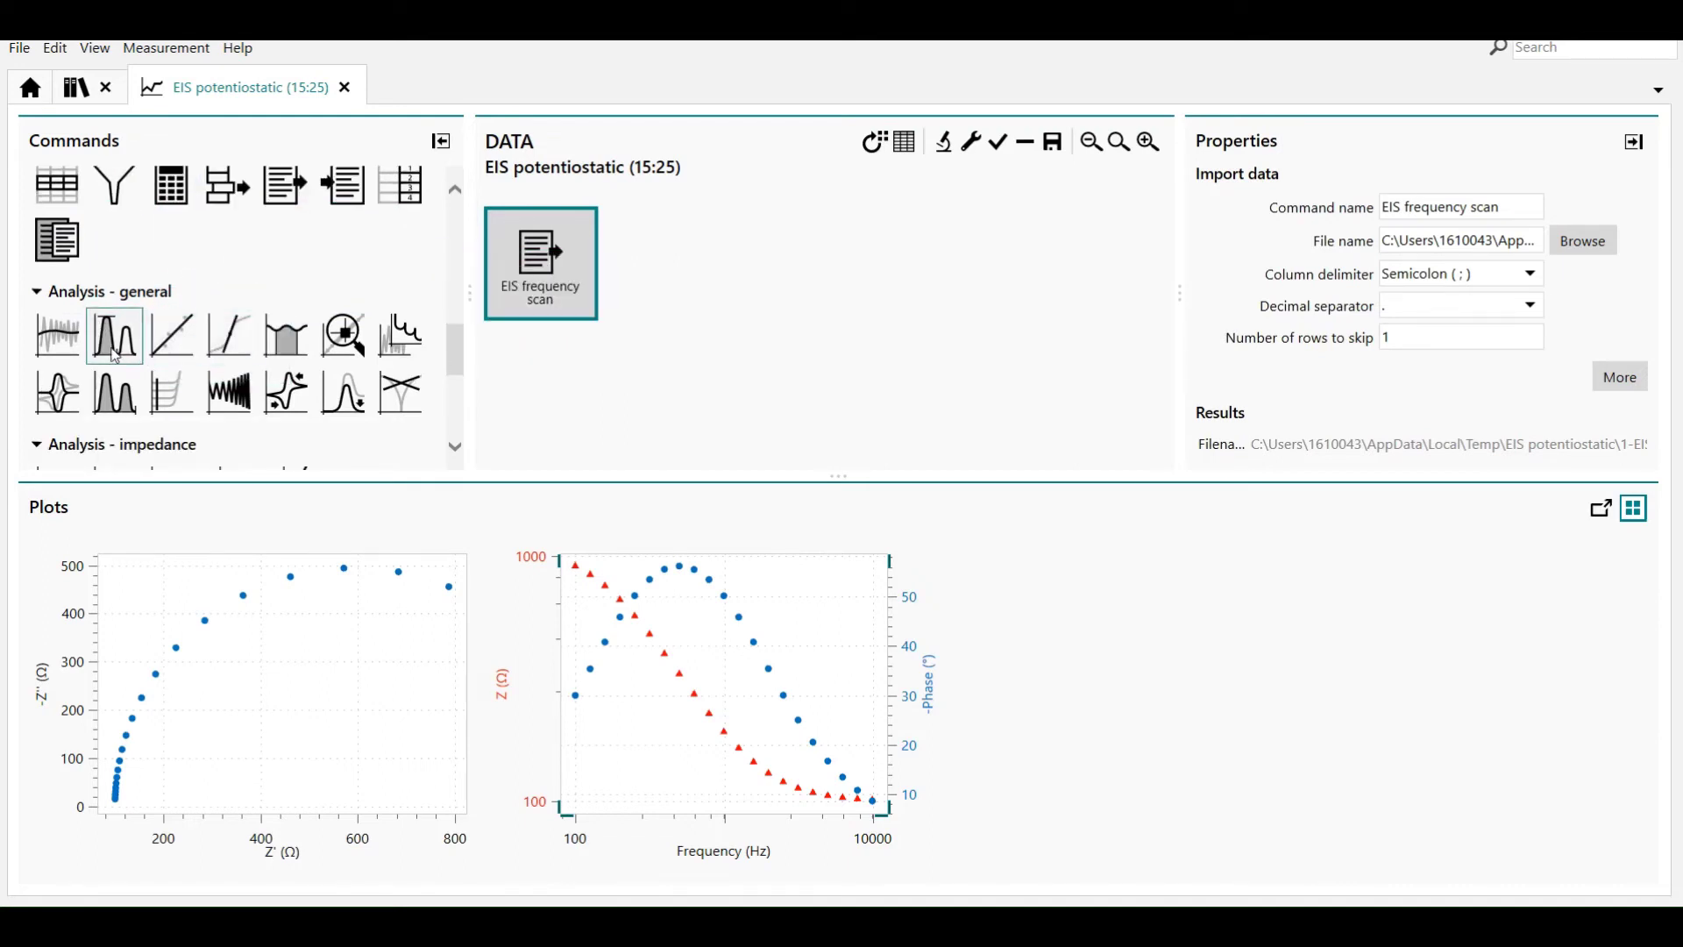
{"action": "scroll", "coordinate": [236, 369], "scroll_direction": "down", "scroll_amount": 1}
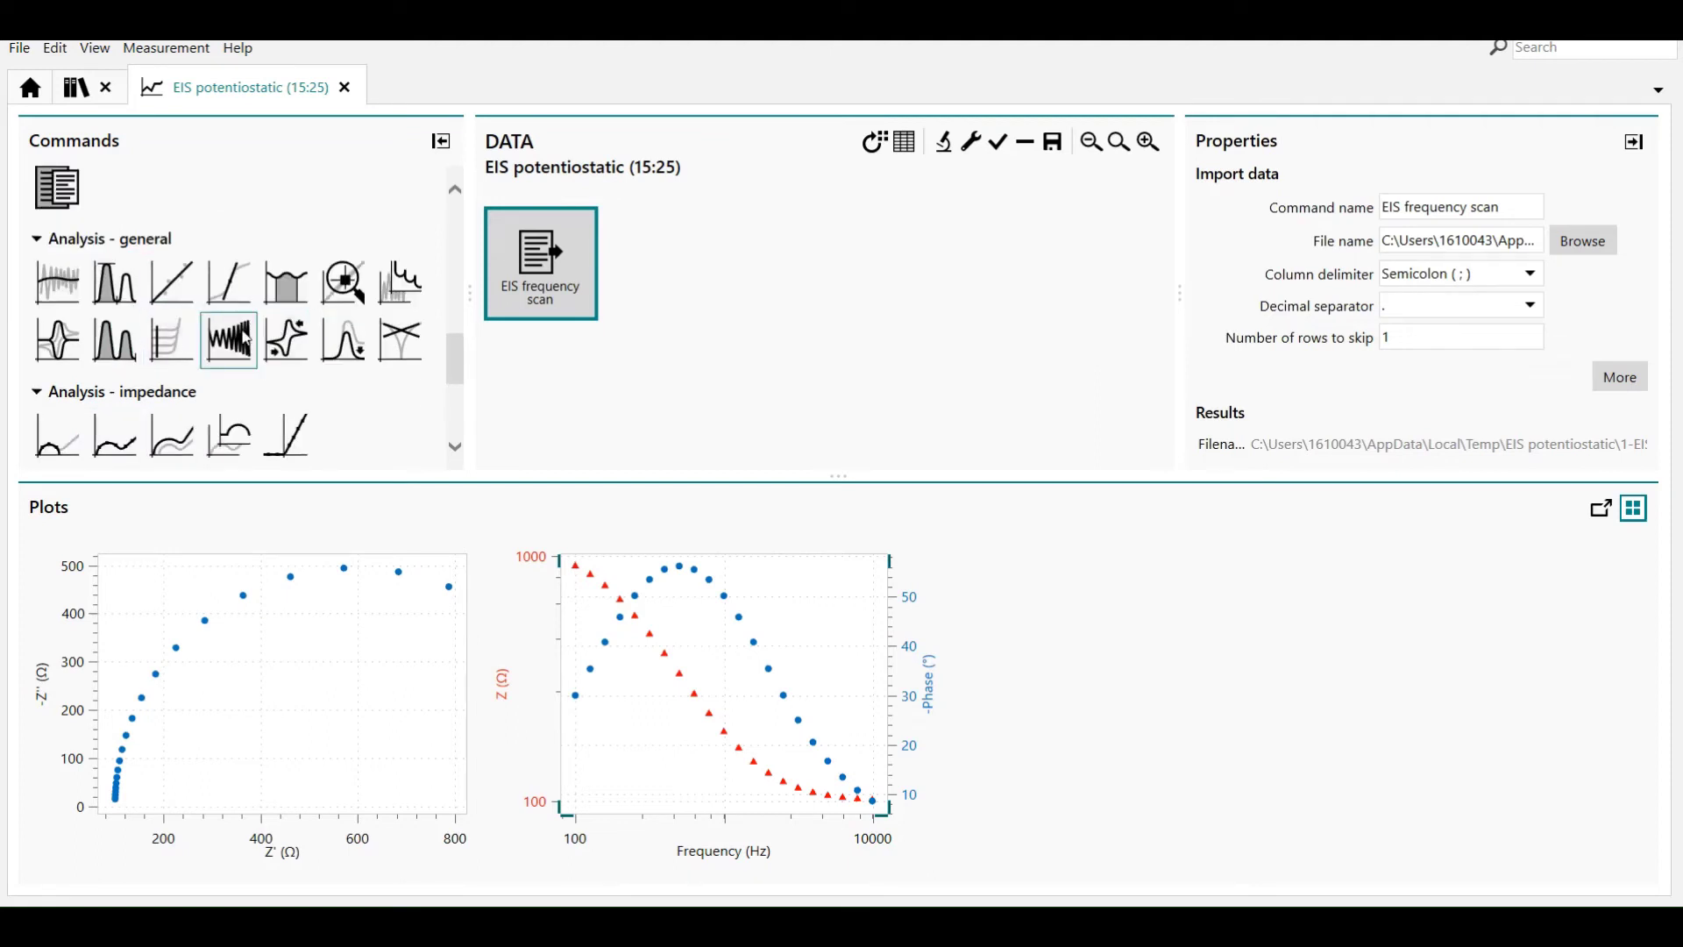
{"action": "scroll", "coordinate": [242, 382], "scroll_direction": "down", "scroll_amount": 1}
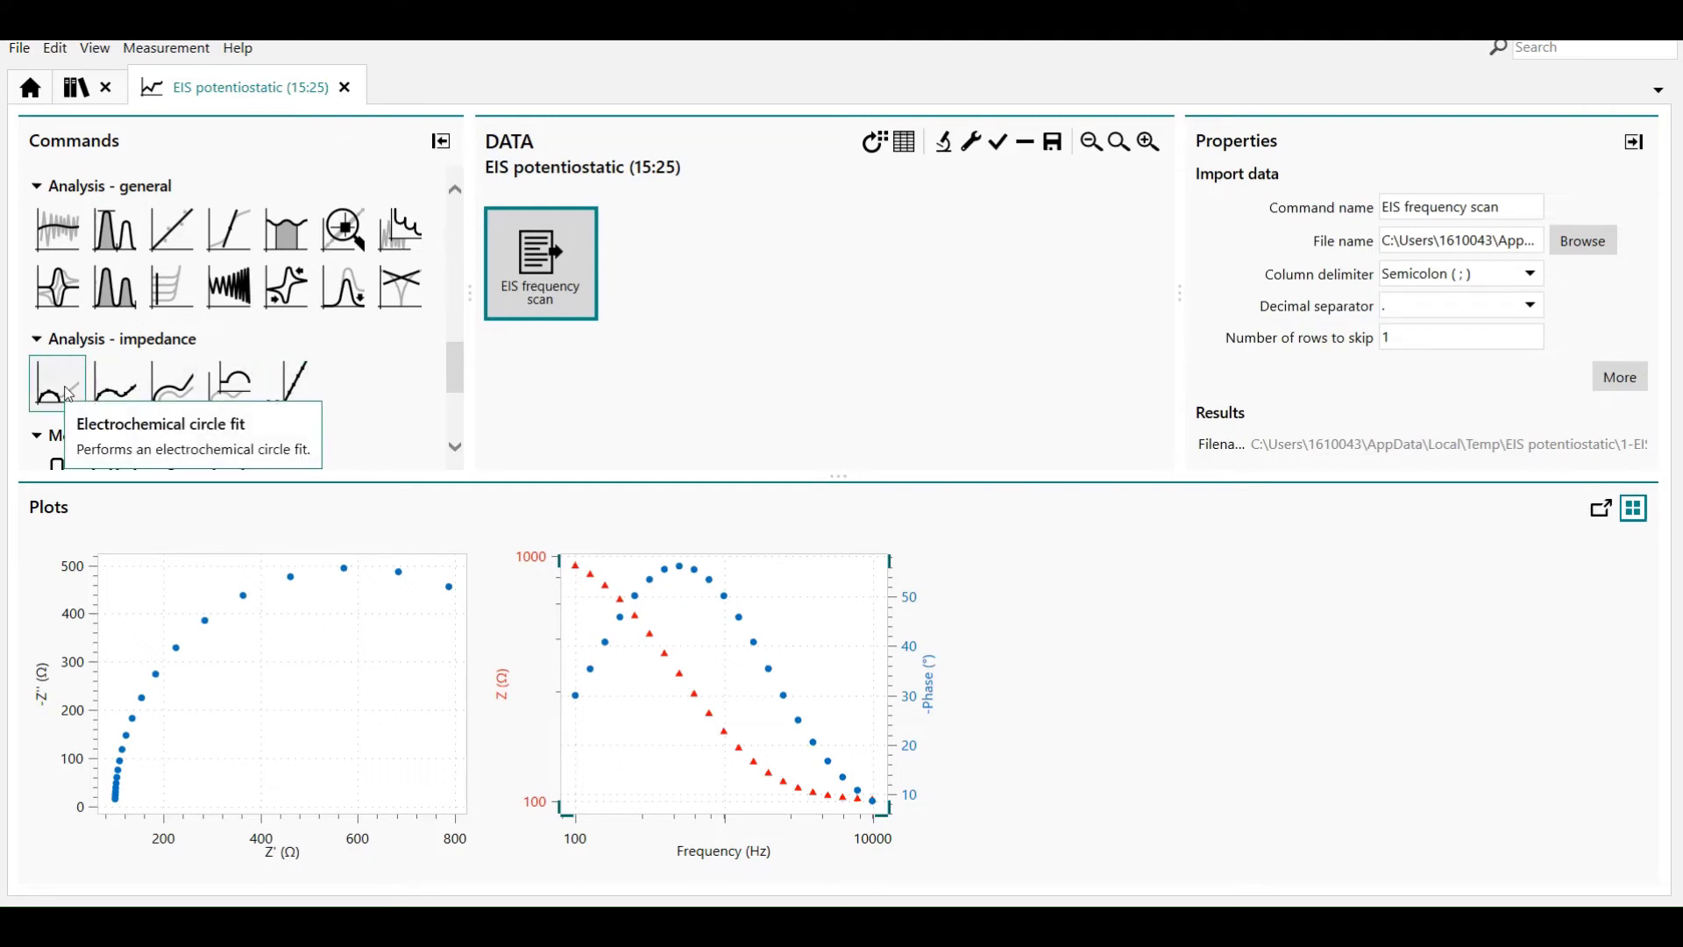
{"action": "left_click_drag", "start_coordinate": [68, 394], "coordinate": [535, 294]}
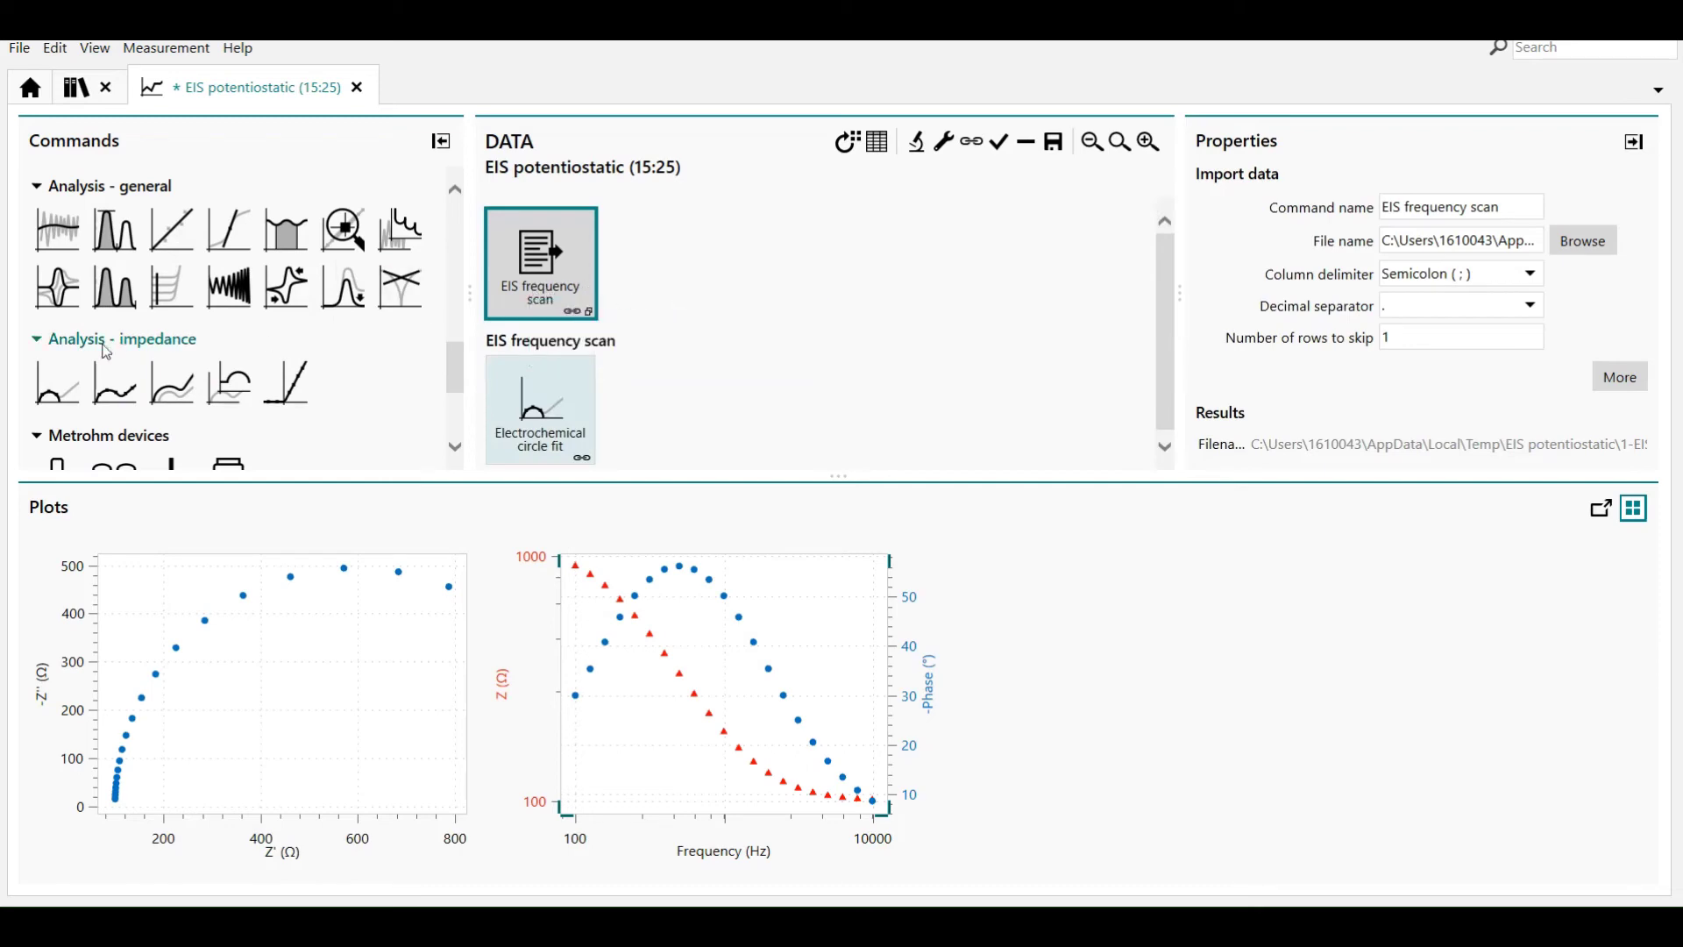
{"action": "left_click_drag", "start_coordinate": [102, 386], "coordinate": [662, 399]}
Step: Fit a circle through three Nyquist points at Z' of about 100, 185 and 570 Ω and copy the resulting circuit
{"action": "left_click_drag", "start_coordinate": [835, 472], "coordinate": [828, 526]}
{"action": "left_click", "coordinate": [551, 441]}
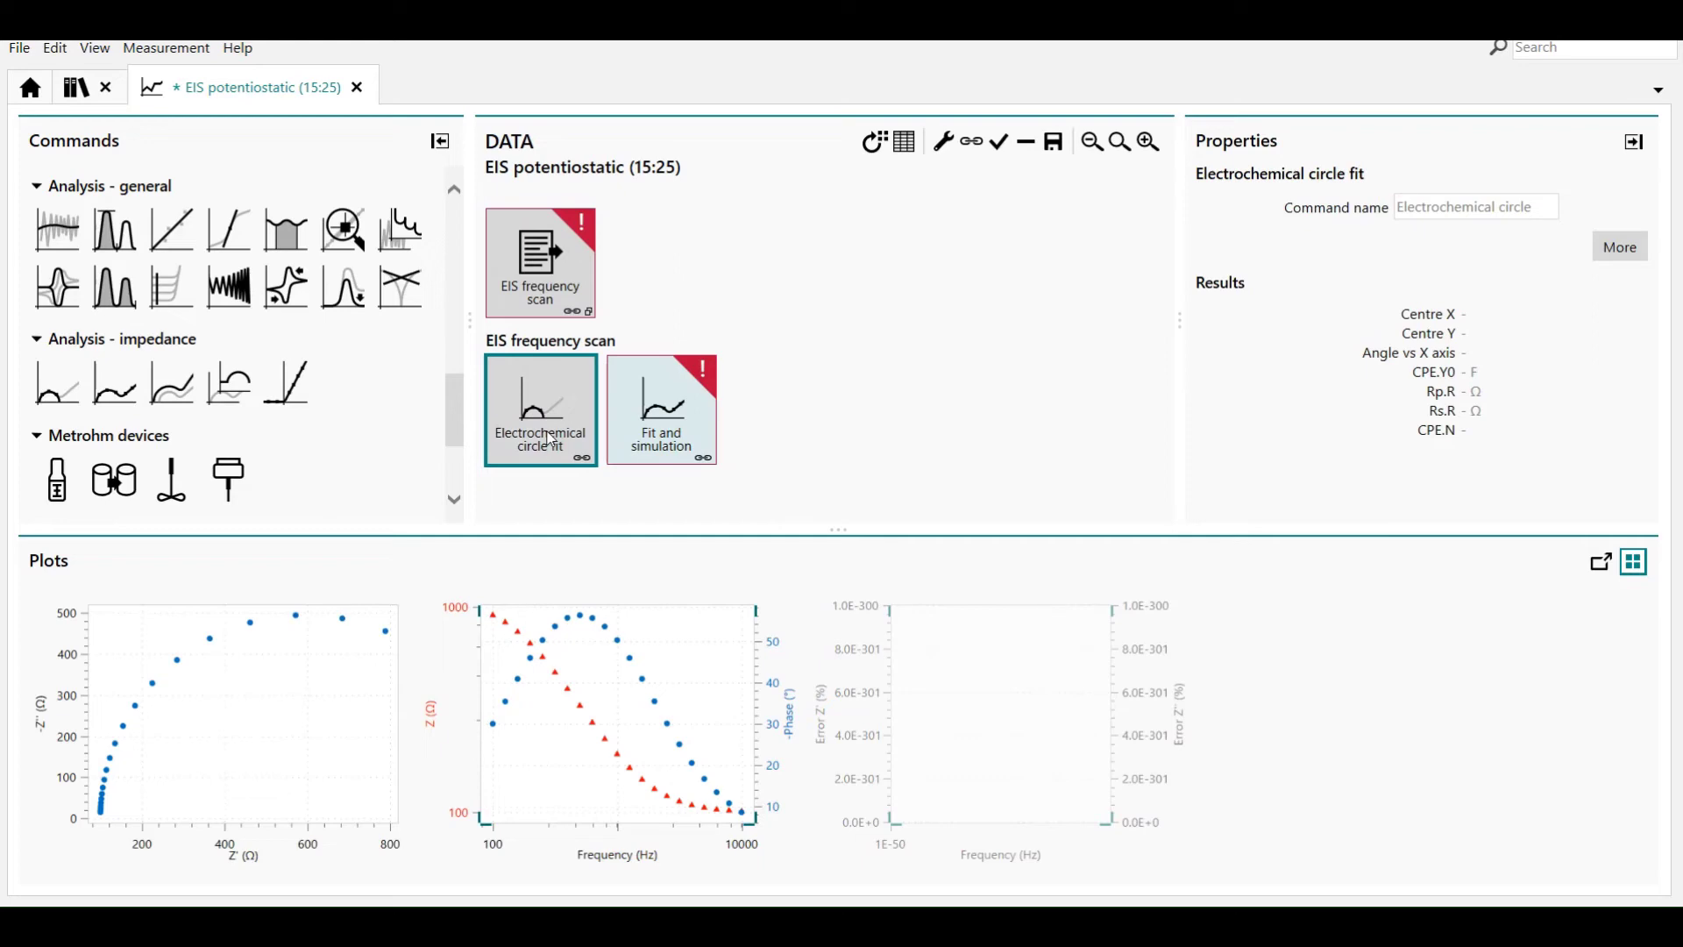
{"action": "double_click", "coordinate": [551, 441]}
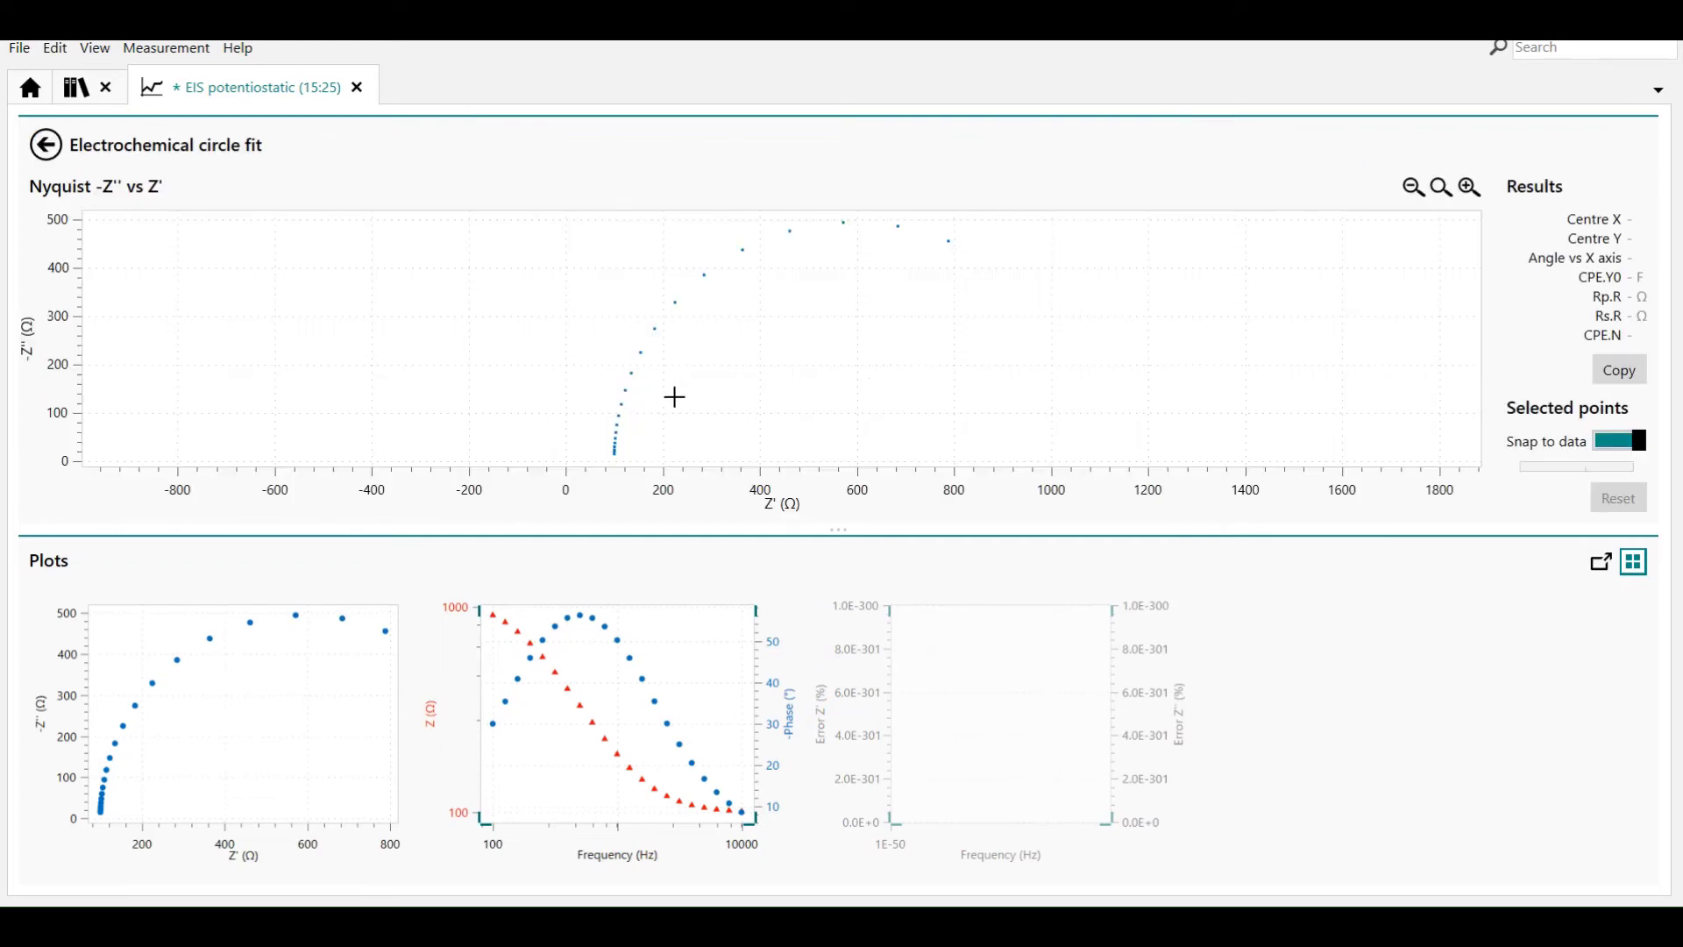
{"action": "left_click", "coordinate": [621, 432]}
{"action": "left_click", "coordinate": [638, 336]}
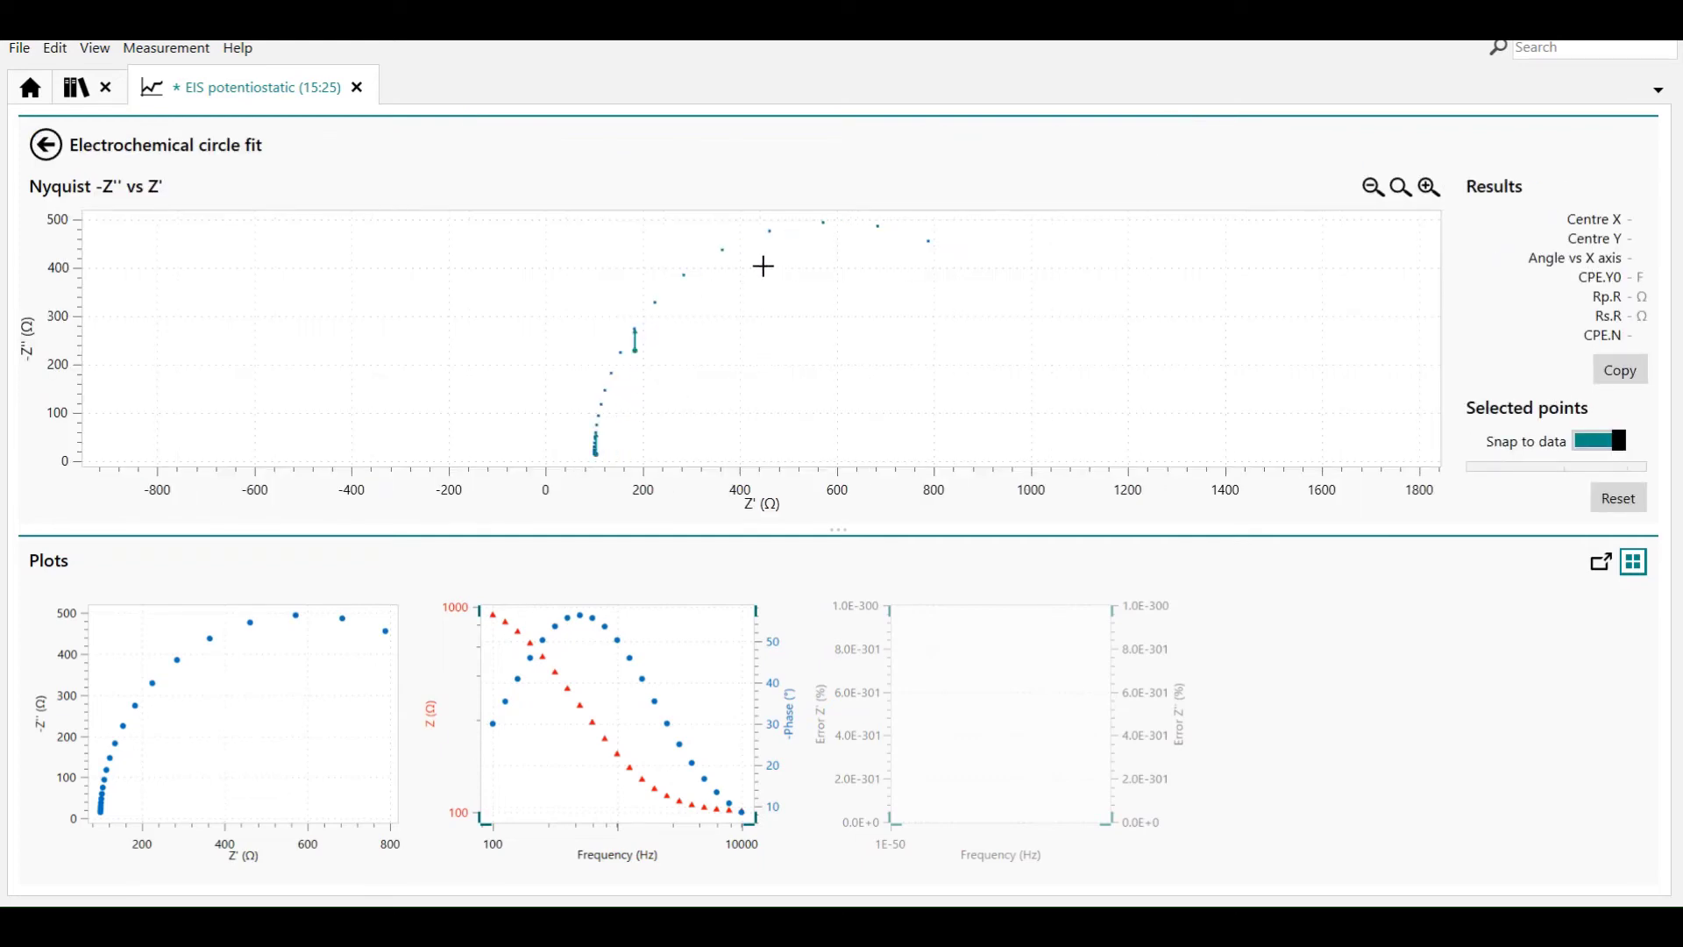
{"action": "left_click", "coordinate": [823, 231]}
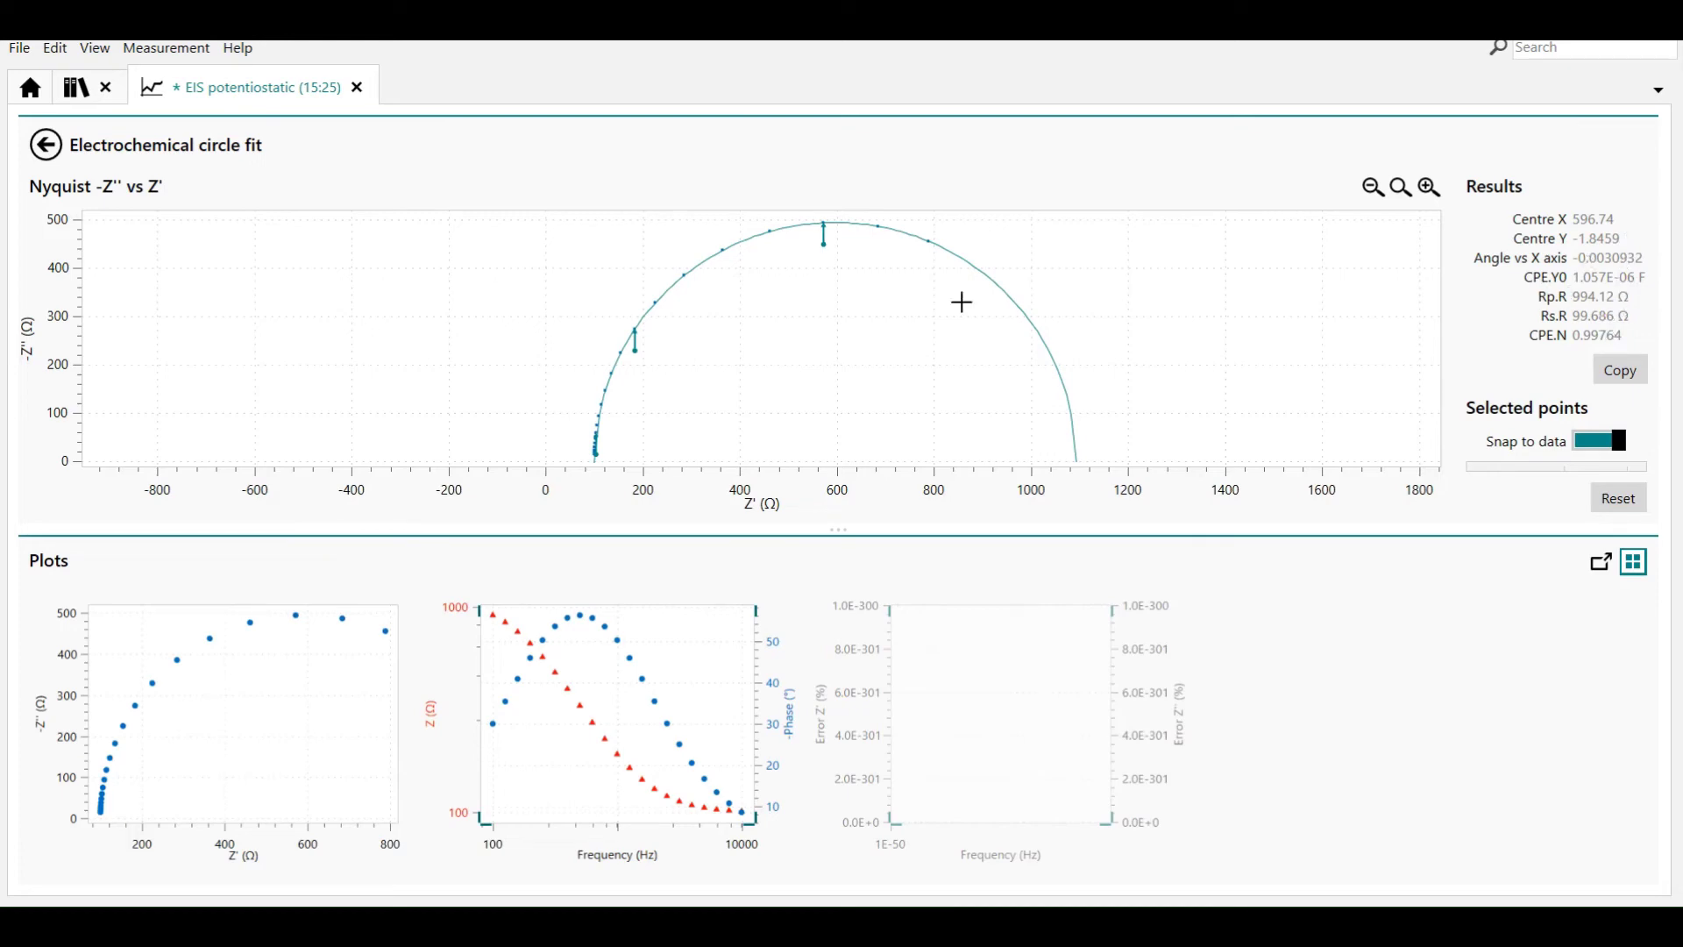
{"action": "left_click", "coordinate": [1633, 377]}
{"action": "left_click", "coordinate": [50, 150]}
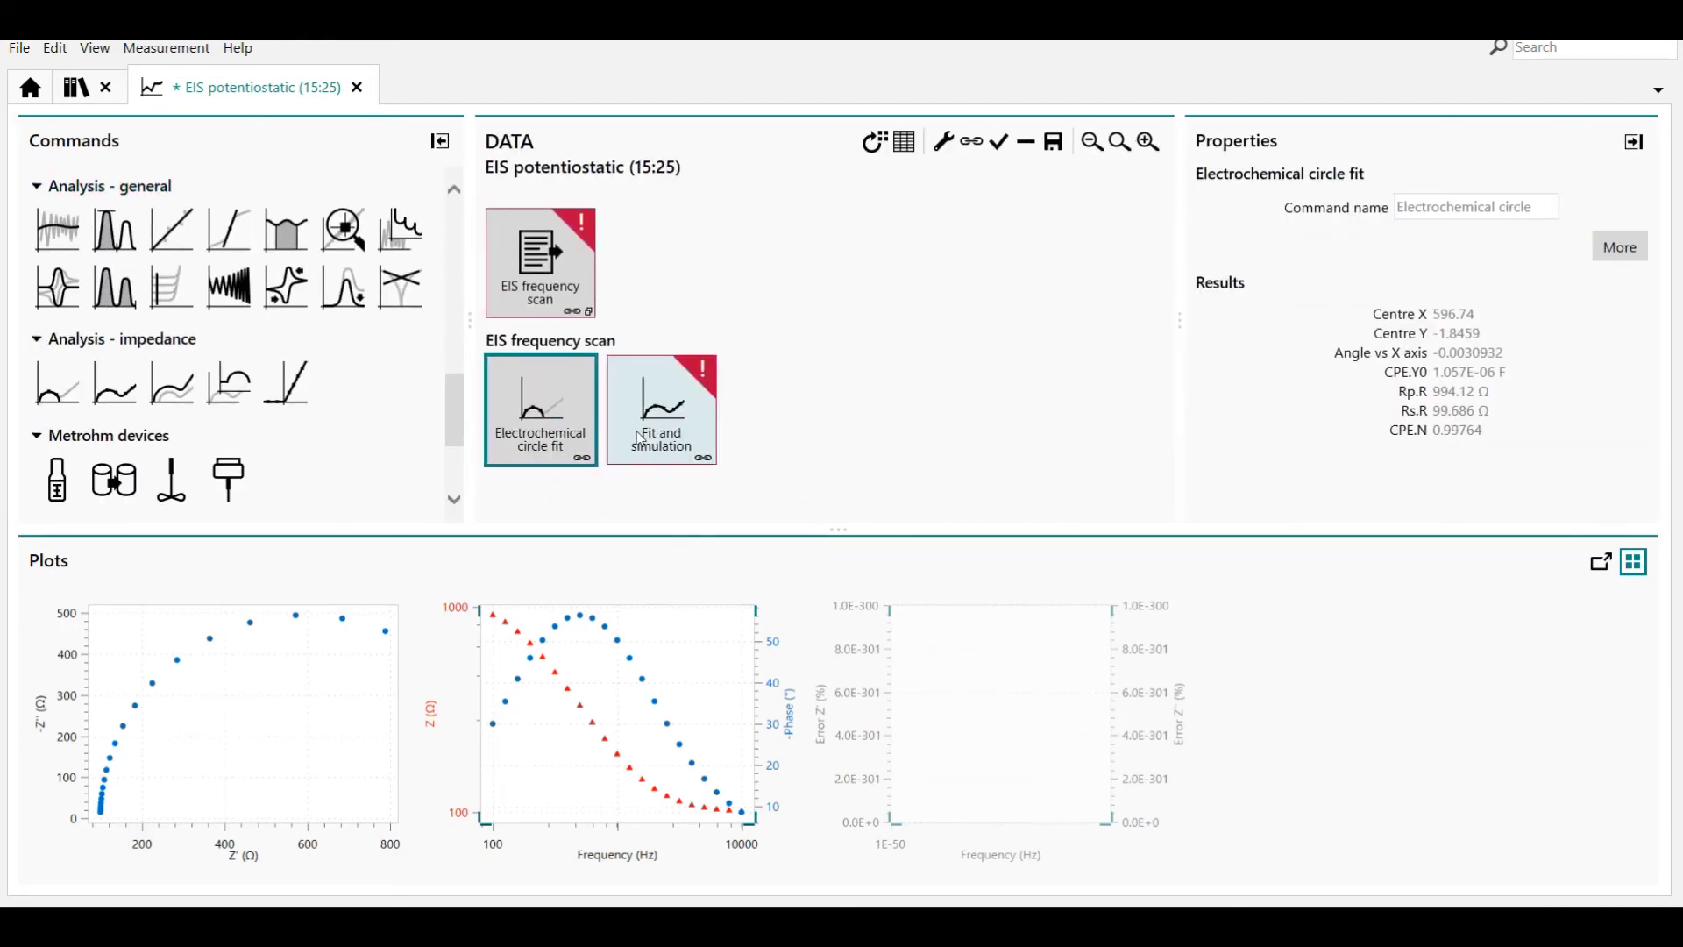
Step: Paste the copied equivalent circuit into the Fit and simulation command's circuit editor and move it to the middle of the canvas
{"action": "left_click", "coordinate": [641, 438]}
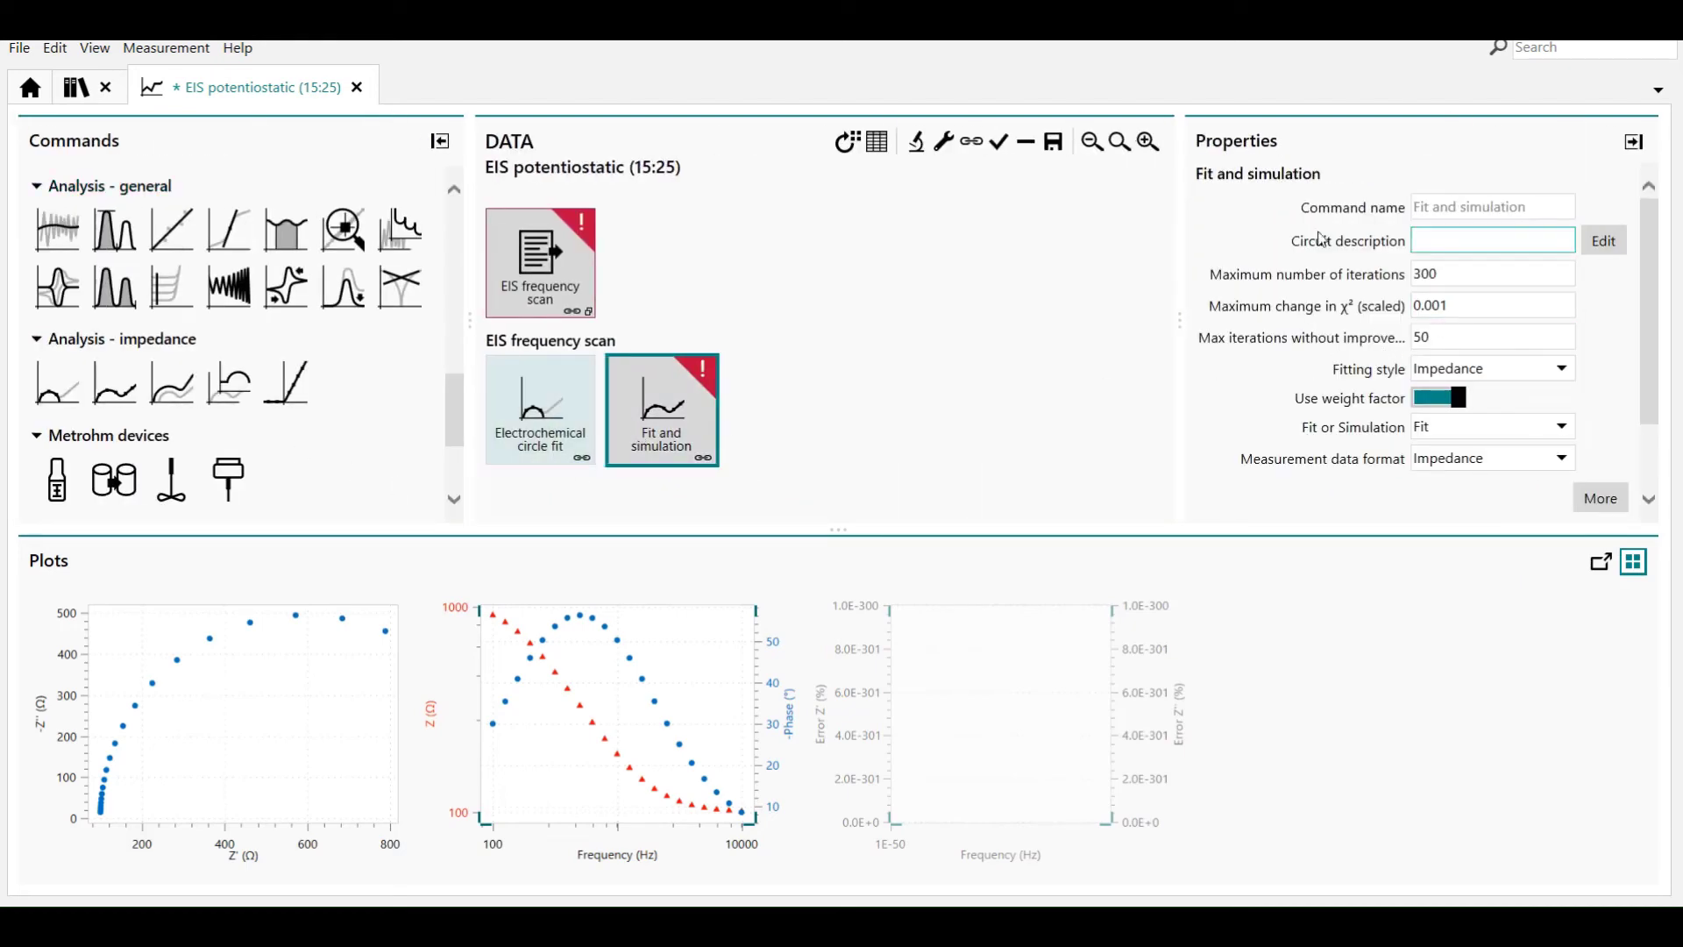
{"action": "left_click", "coordinate": [1616, 248]}
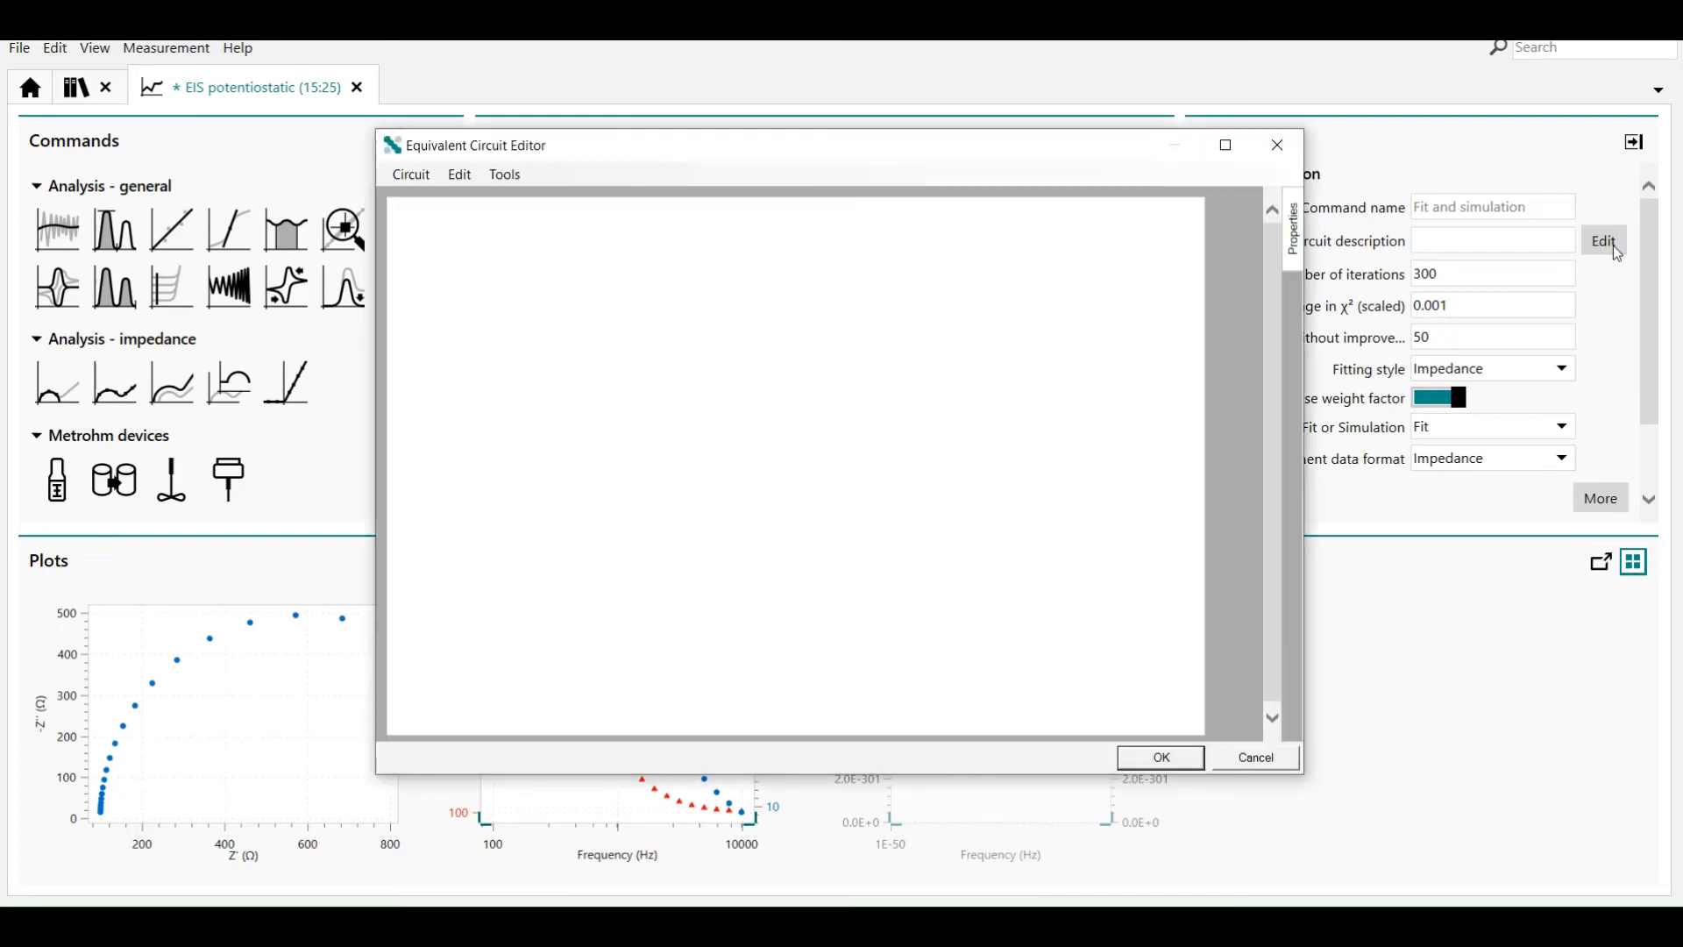
{"action": "right_click", "coordinate": [550, 357]}
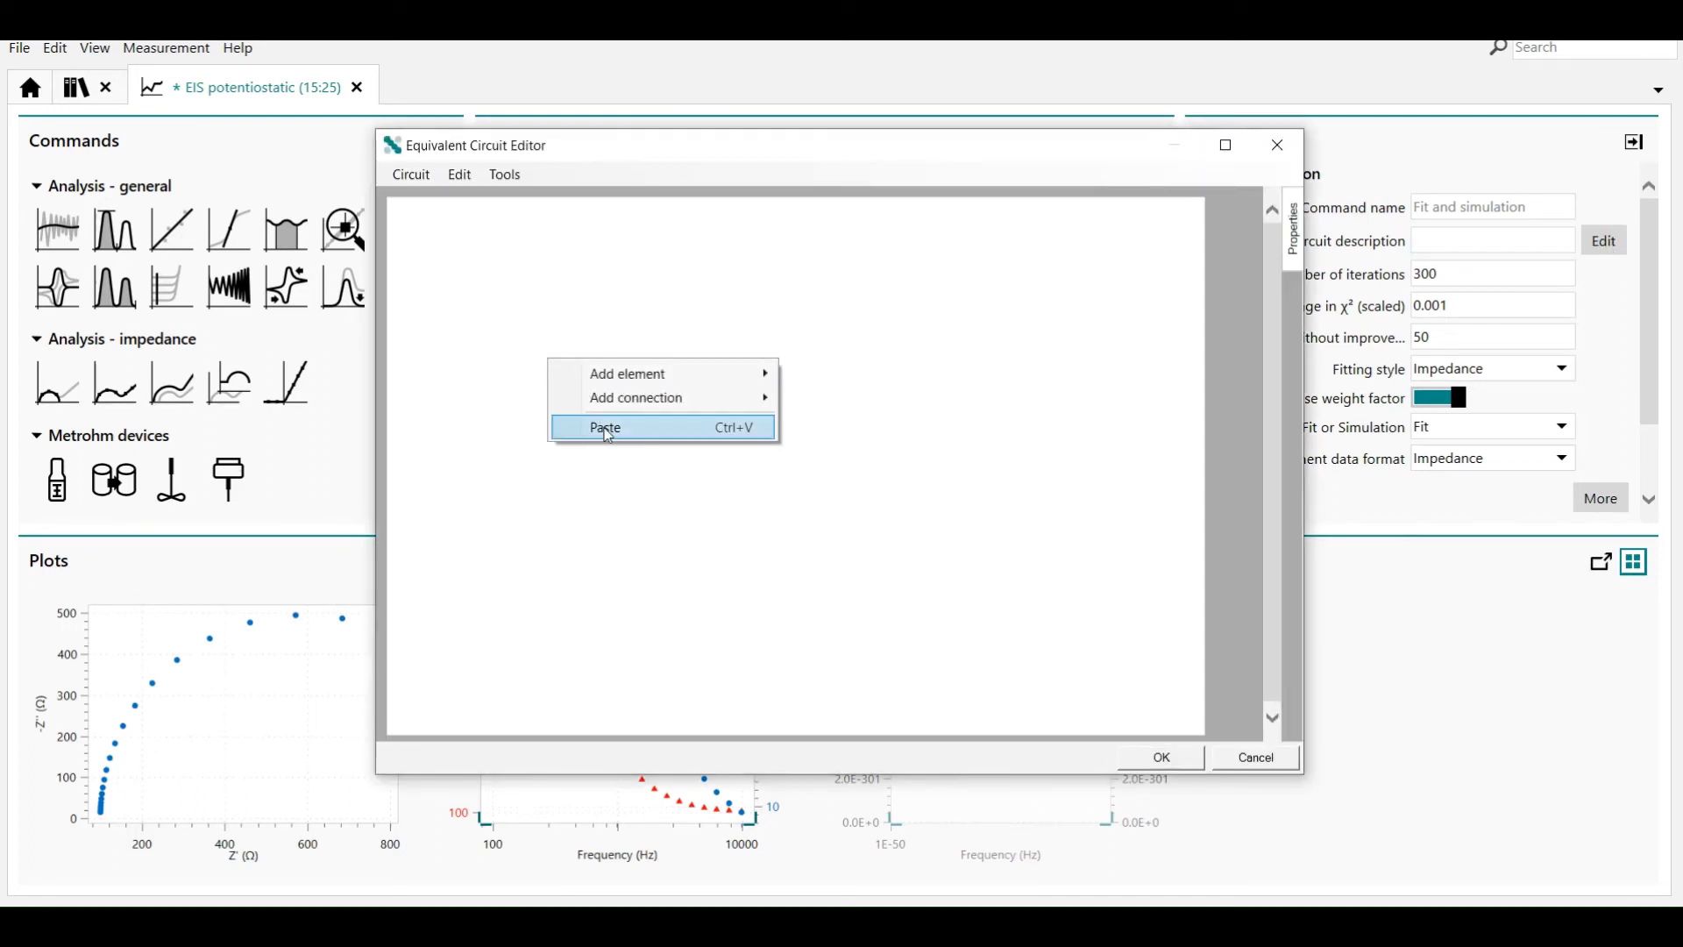
{"action": "left_click", "coordinate": [603, 430]}
{"action": "left_click_drag", "start_coordinate": [734, 425], "coordinate": [843, 497]}
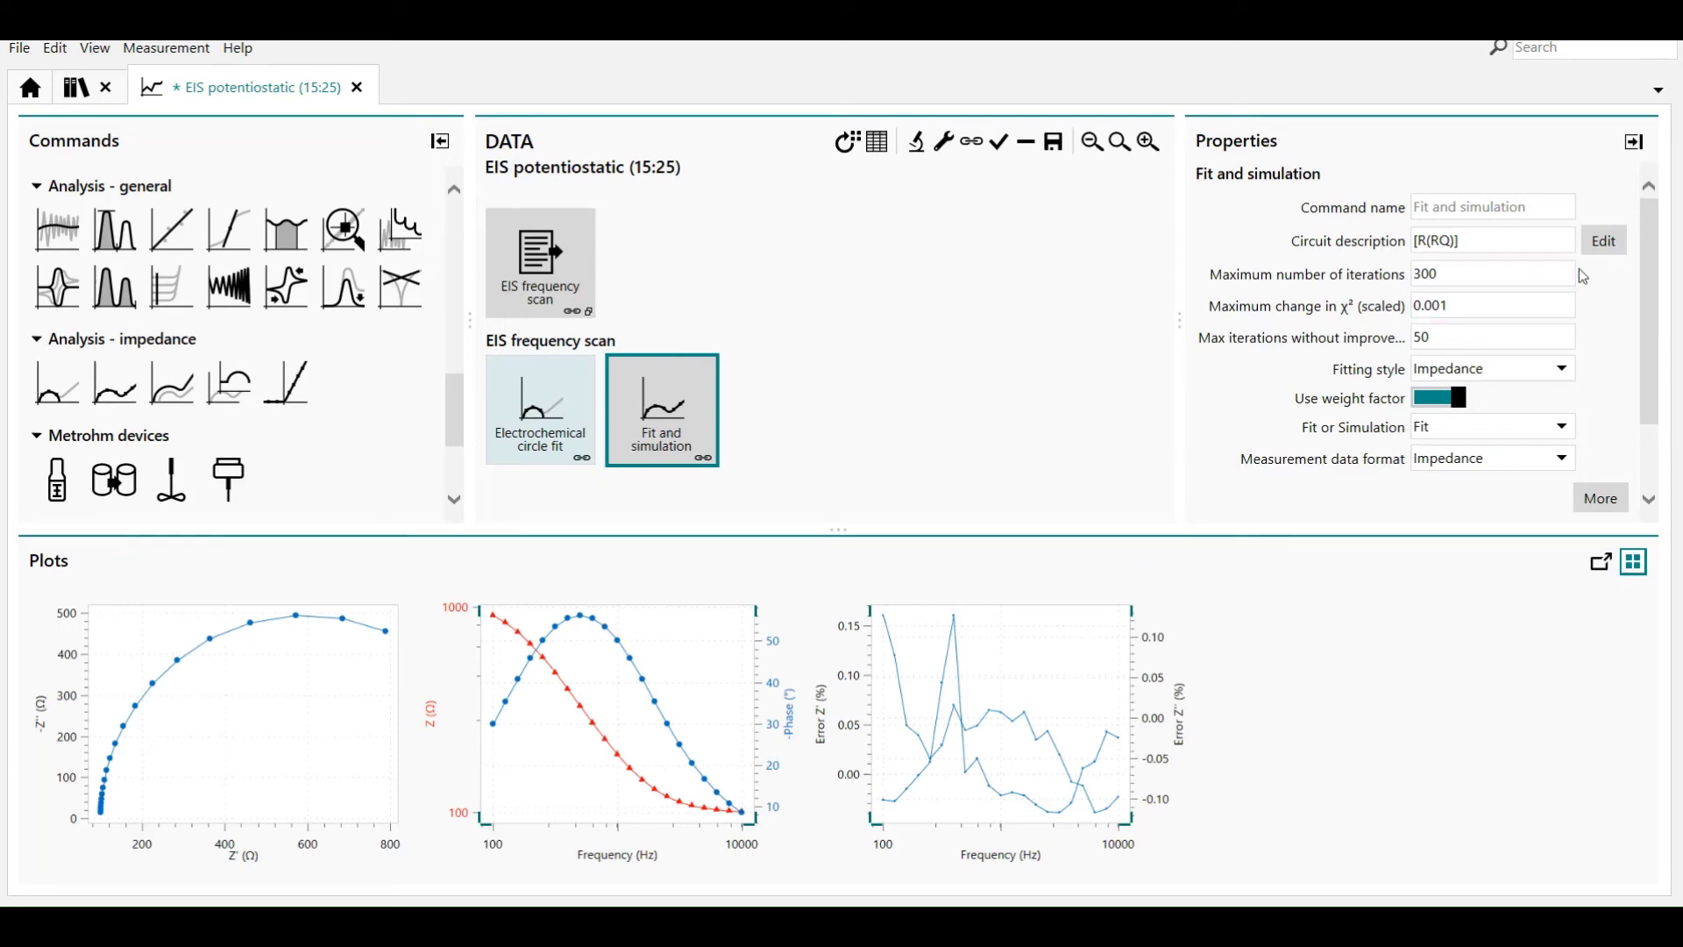
Step: Generate a report of the fitted equivalent circuit's parameters and estimated errors, and close the circuit editor
{"action": "left_click", "coordinate": [1604, 240]}
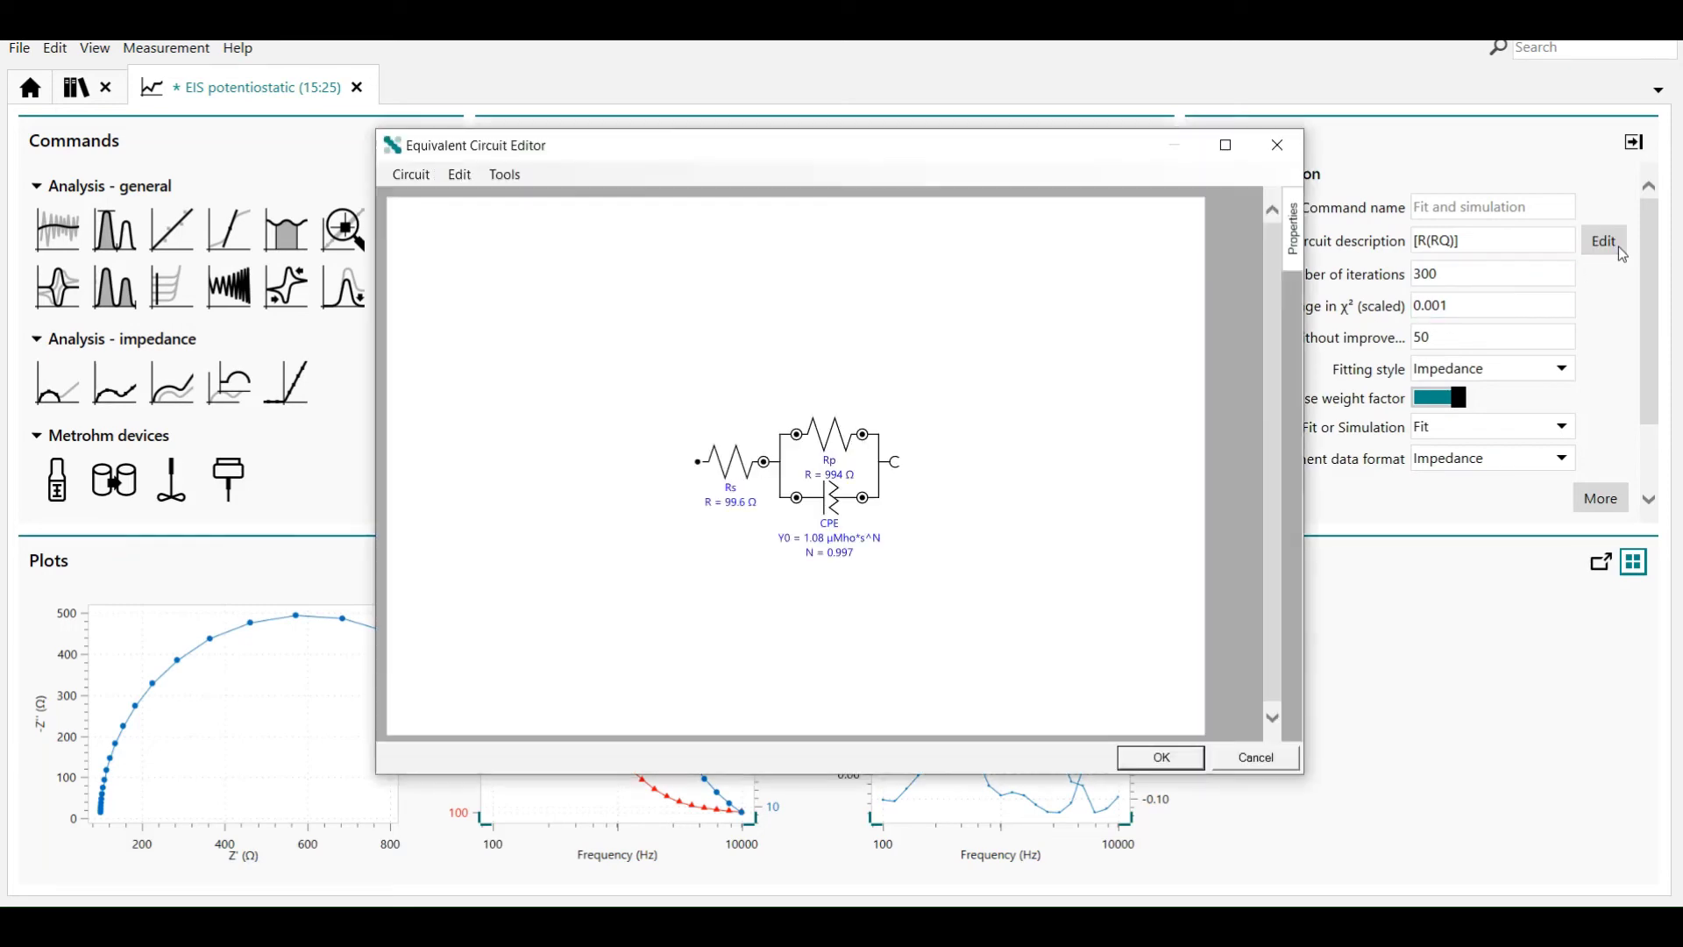
{"action": "left_click", "coordinate": [506, 175]}
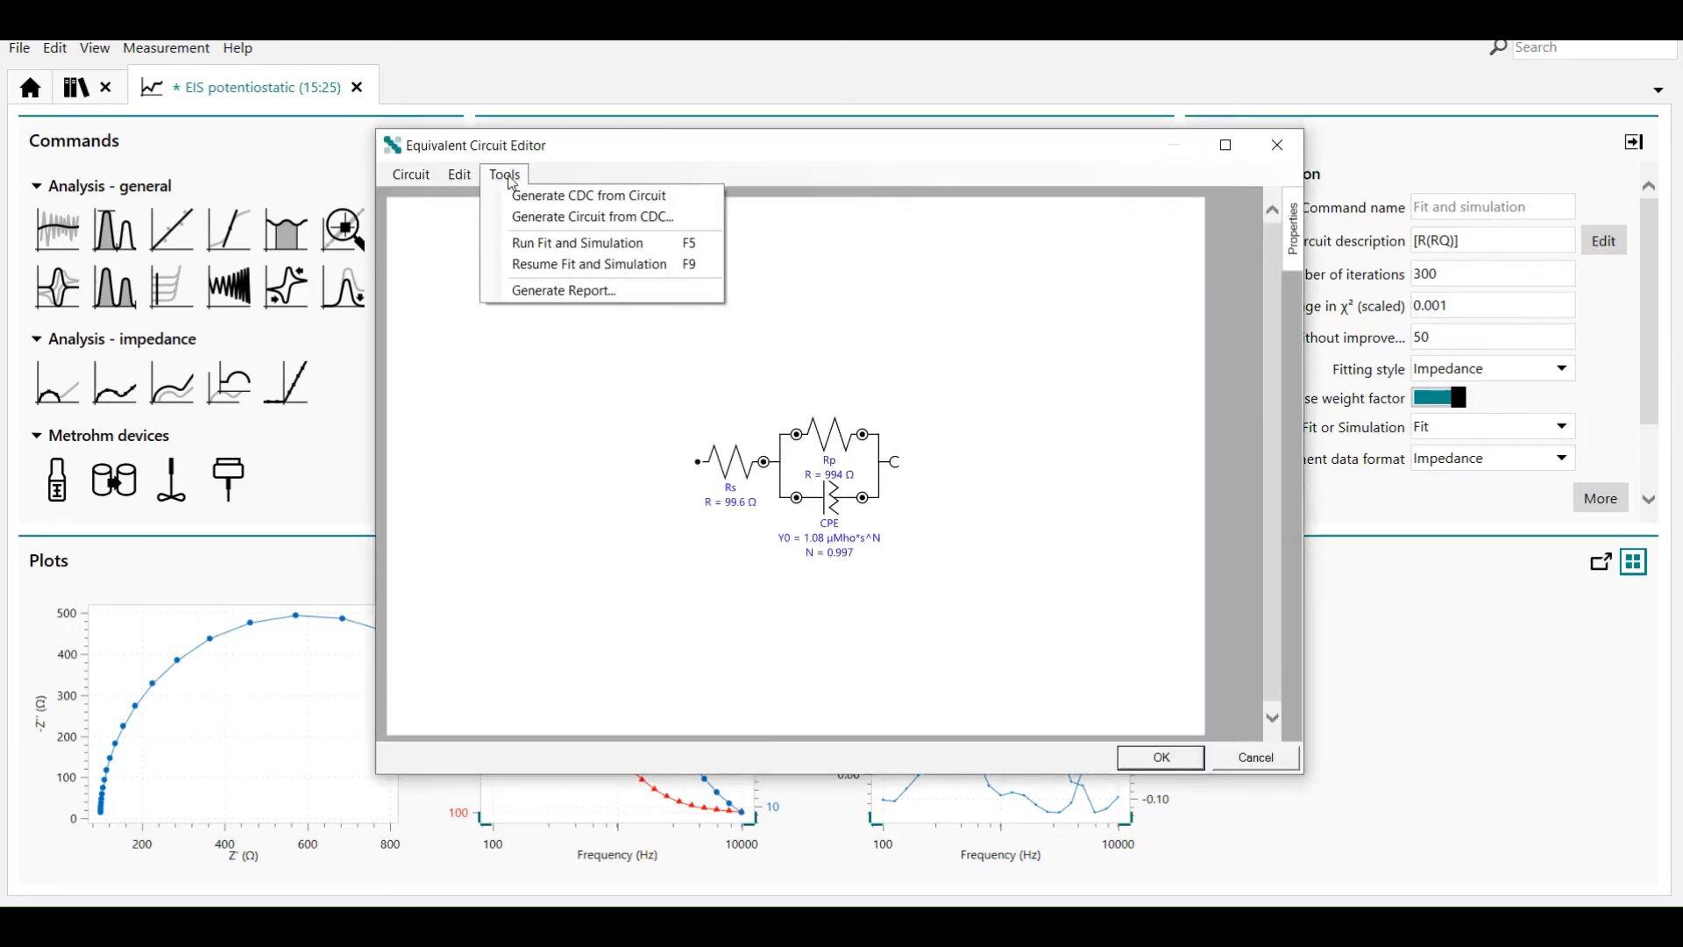
{"action": "left_click", "coordinate": [525, 293]}
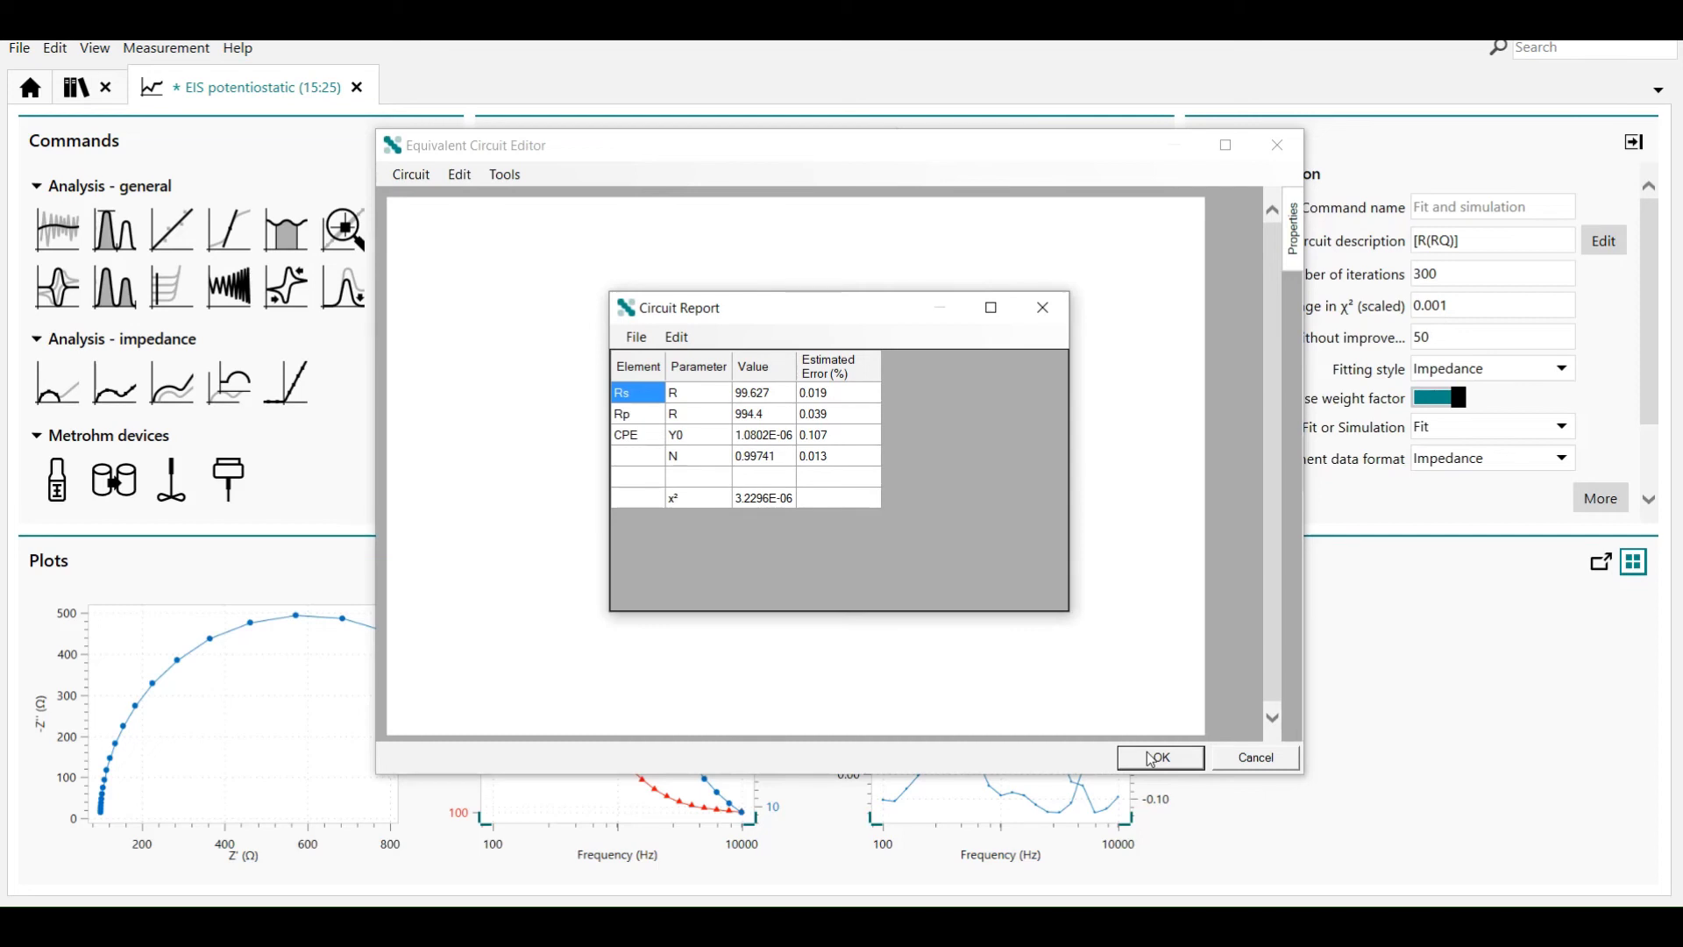
{"action": "left_click", "coordinate": [1043, 308]}
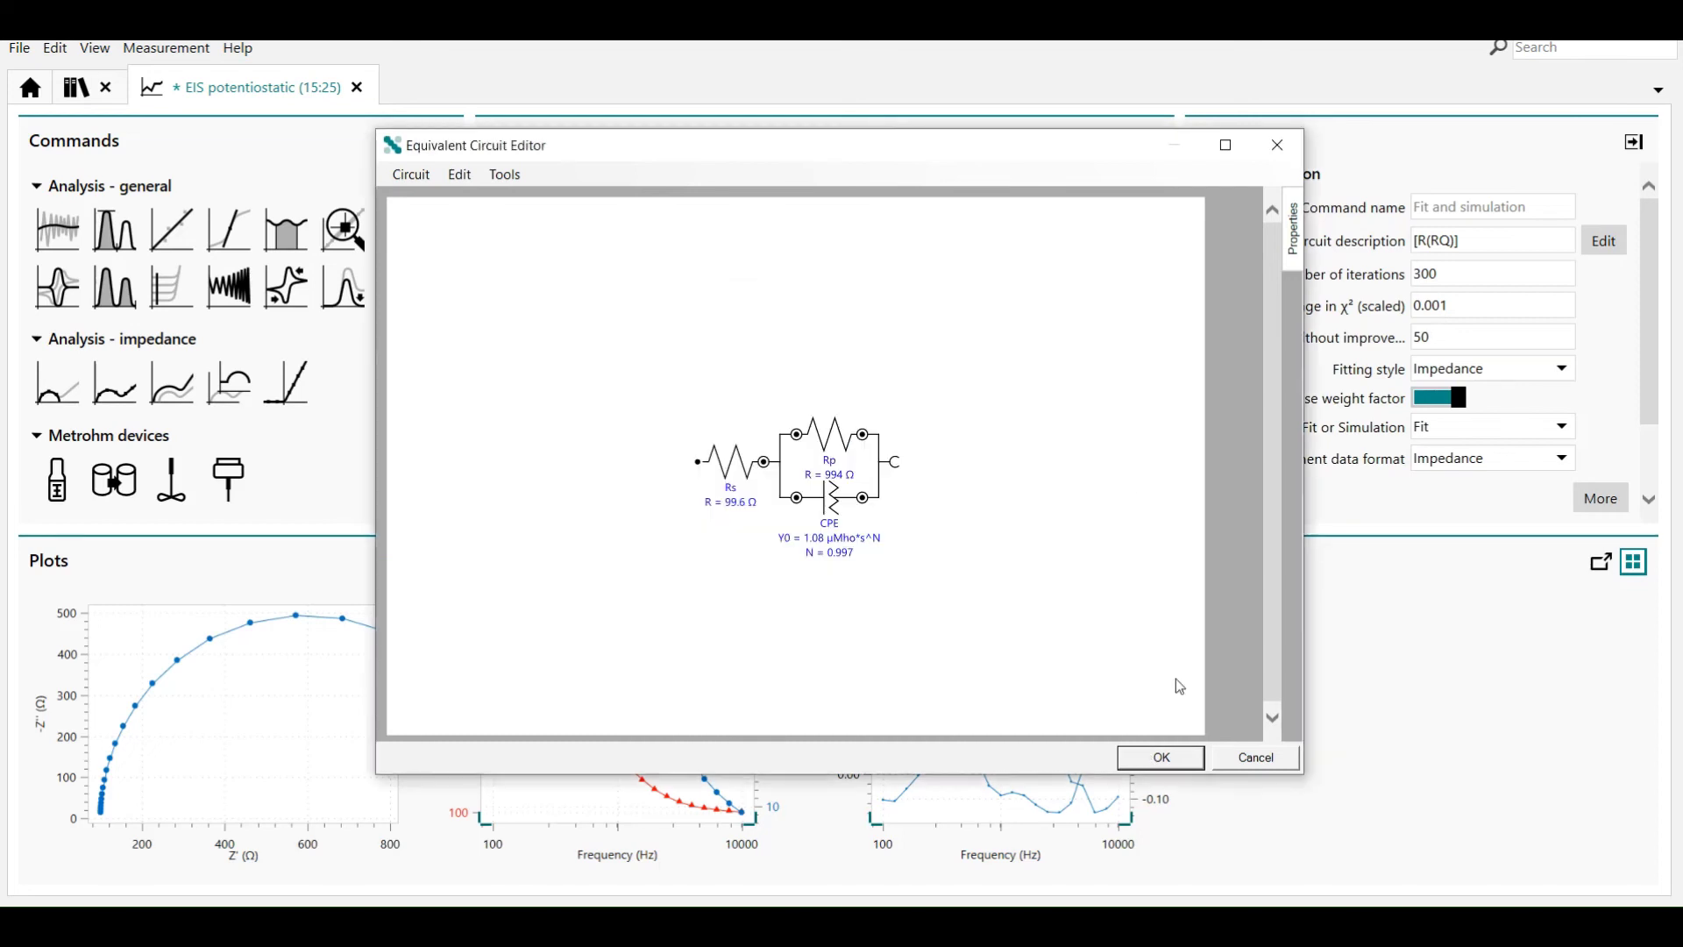
{"action": "left_click", "coordinate": [1165, 759]}
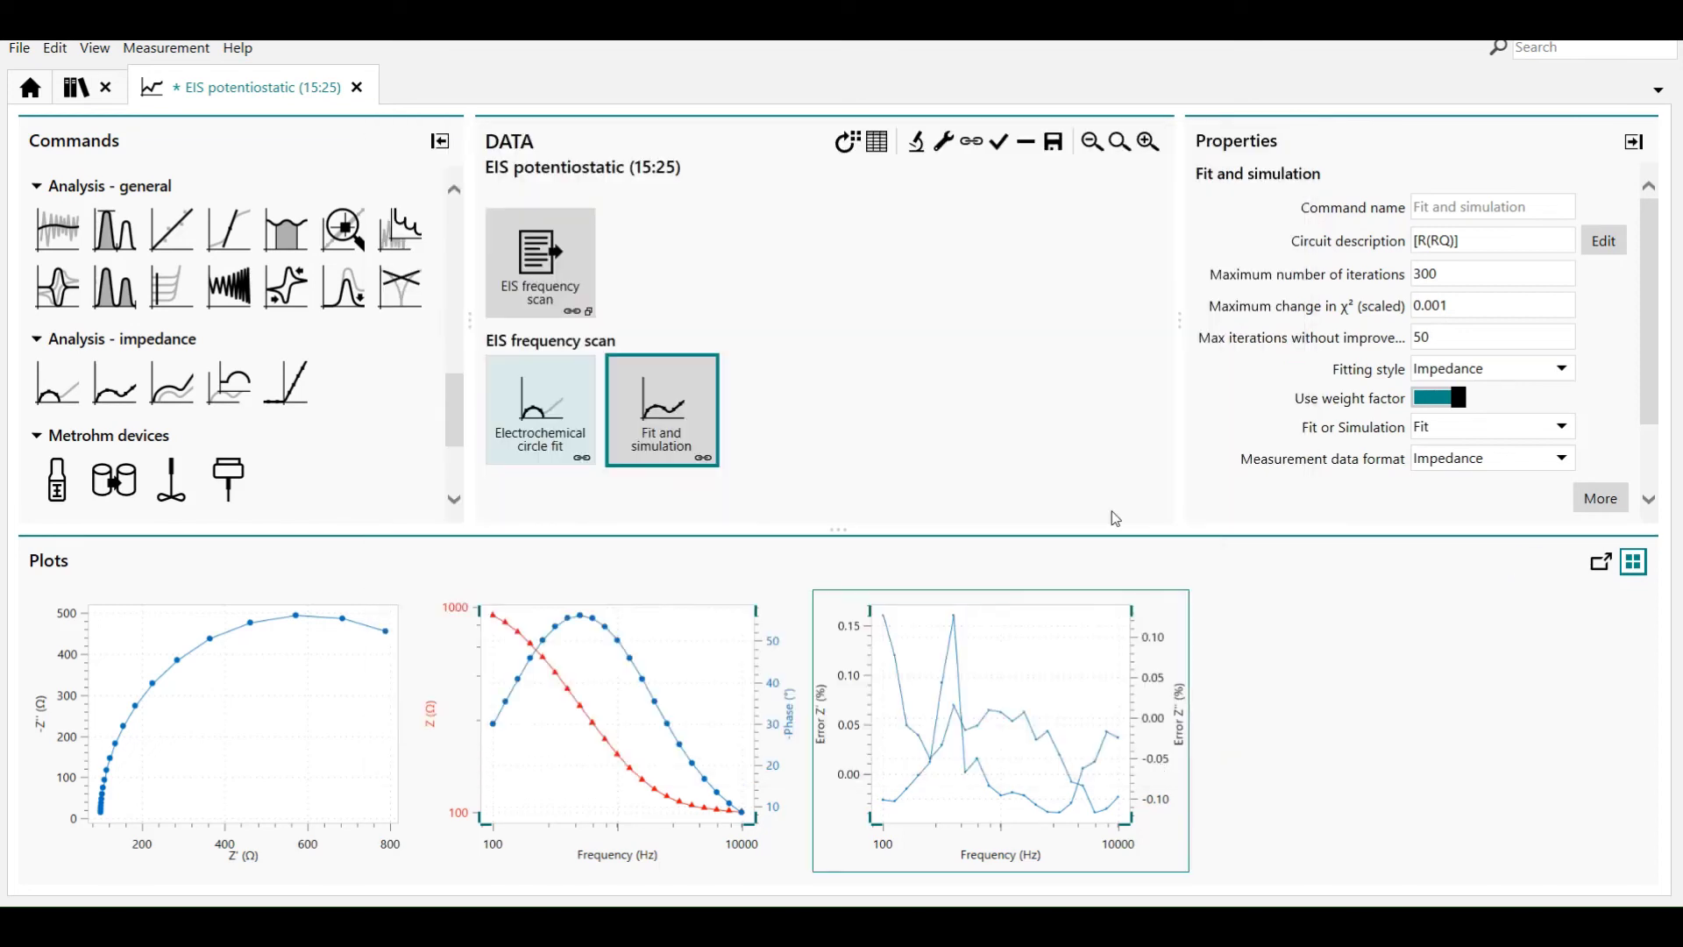
Step: Close the EIS potentiostatic data in NOVA and, back in INTELLO, dismiss the data transfer message
{"action": "left_click", "coordinate": [356, 88]}
{"action": "left_click", "coordinate": [983, 497]}
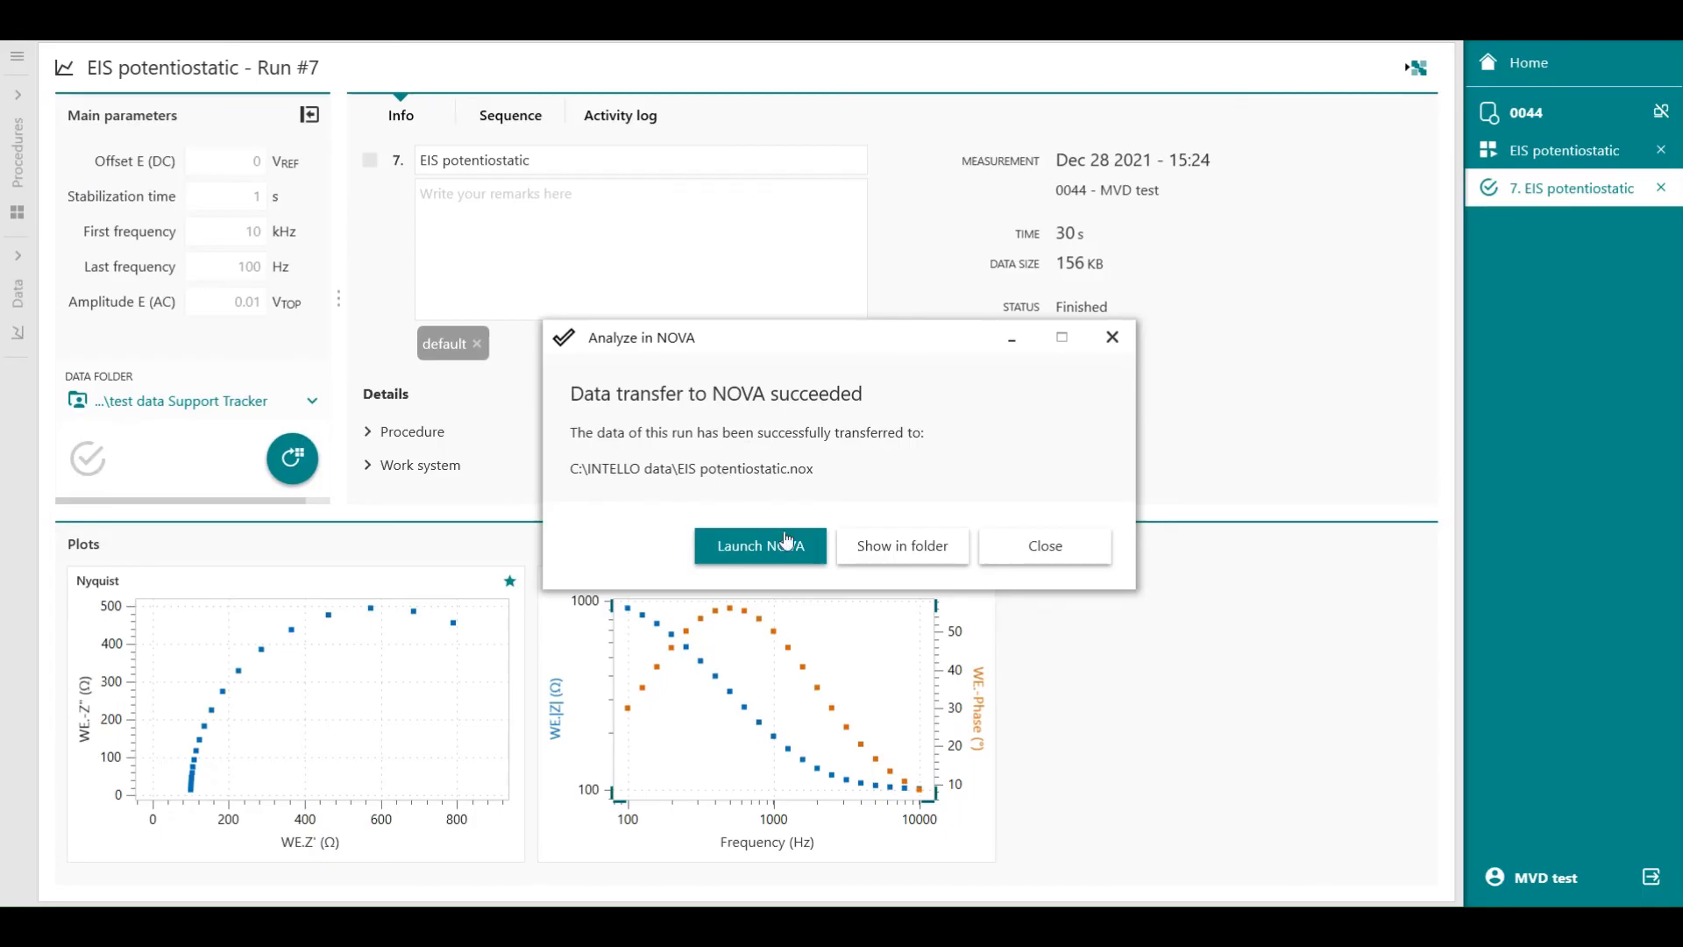
{"action": "left_click", "coordinate": [1046, 549]}
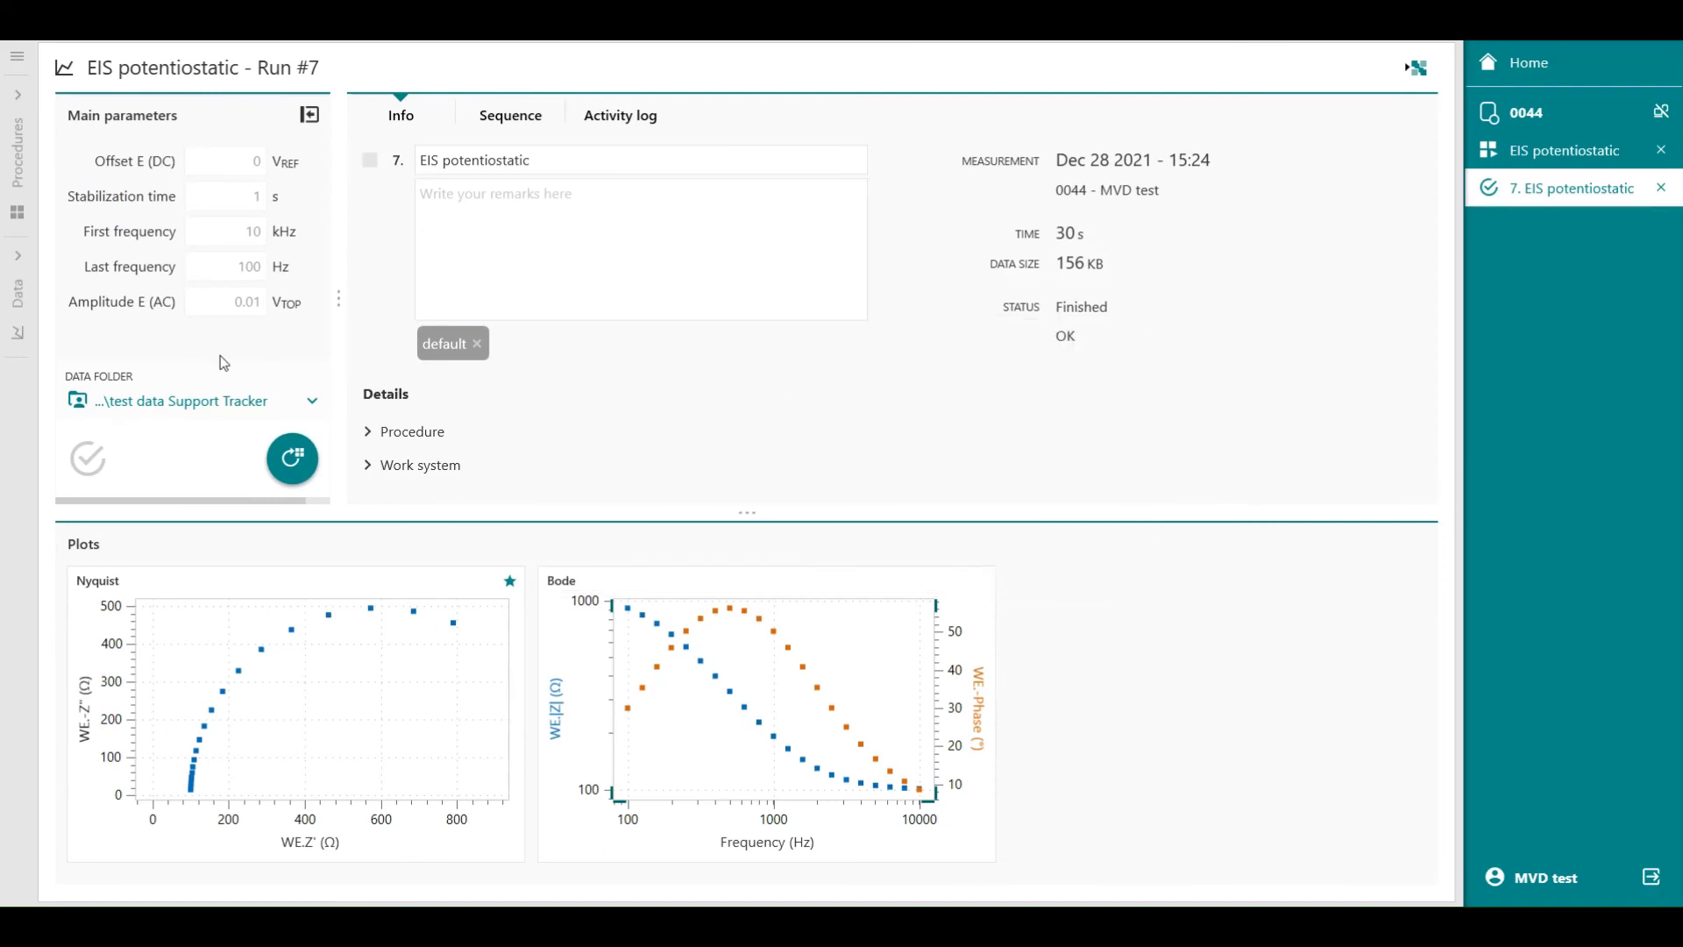
Step: Open the LSV corrosion measurement run from the Personal corrosion tests folder in INTELLO's Data Explorer
{"action": "left_click", "coordinate": [1516, 74]}
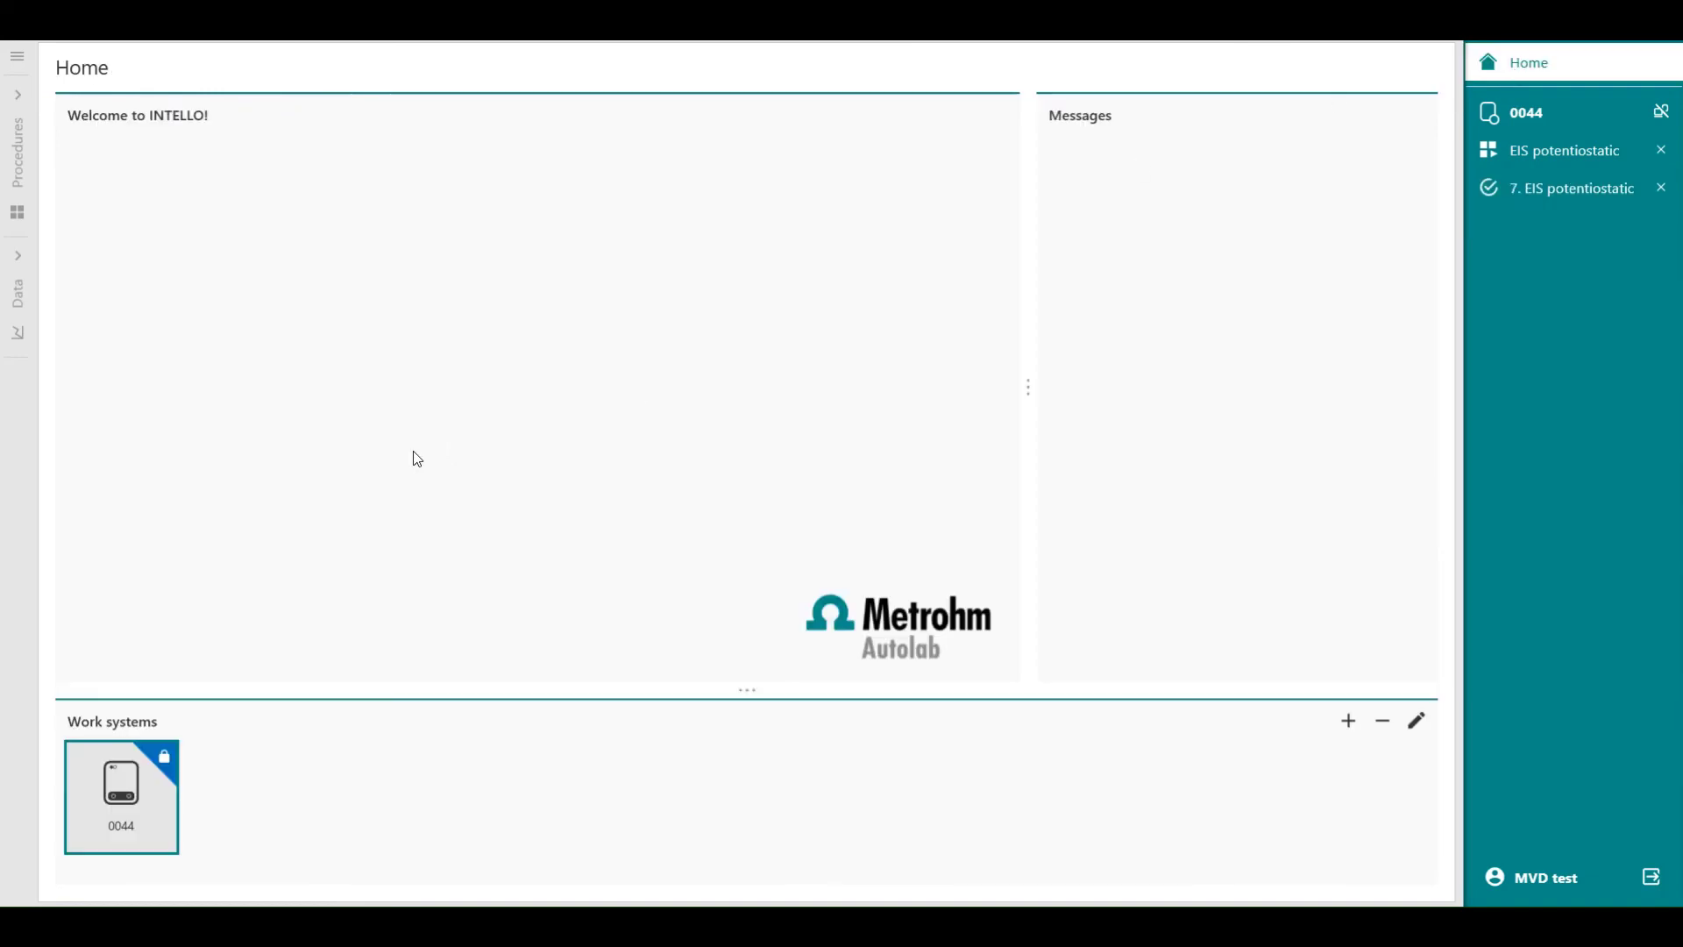
{"action": "left_click", "coordinate": [23, 305]}
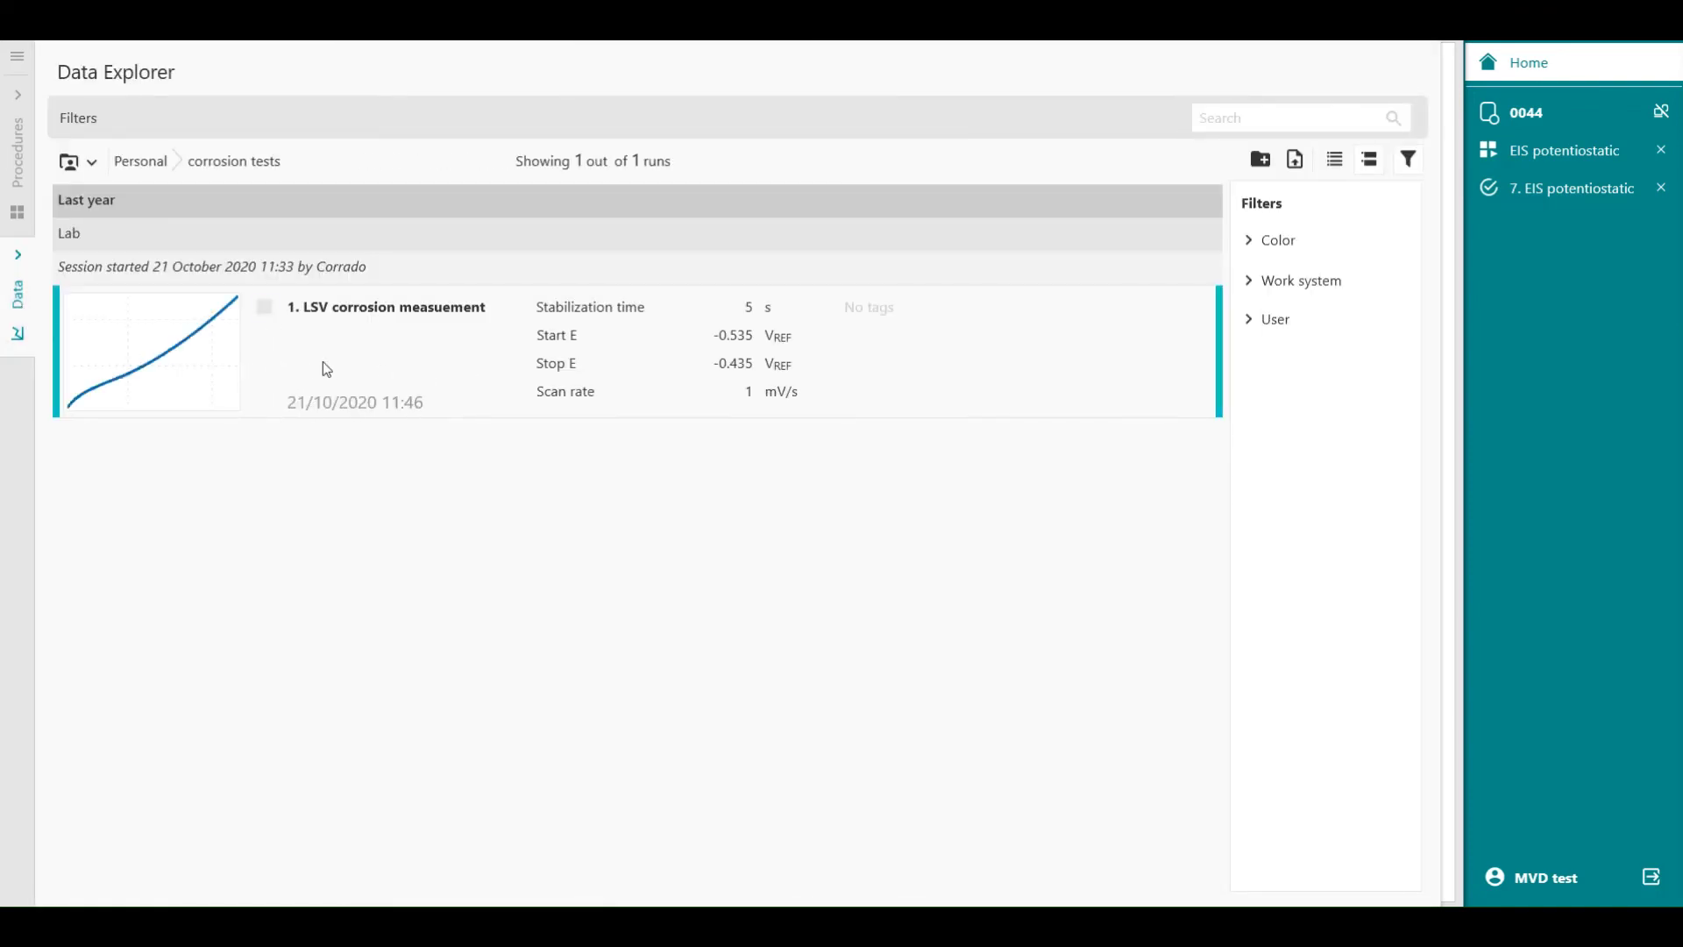
{"action": "left_click", "coordinate": [156, 386]}
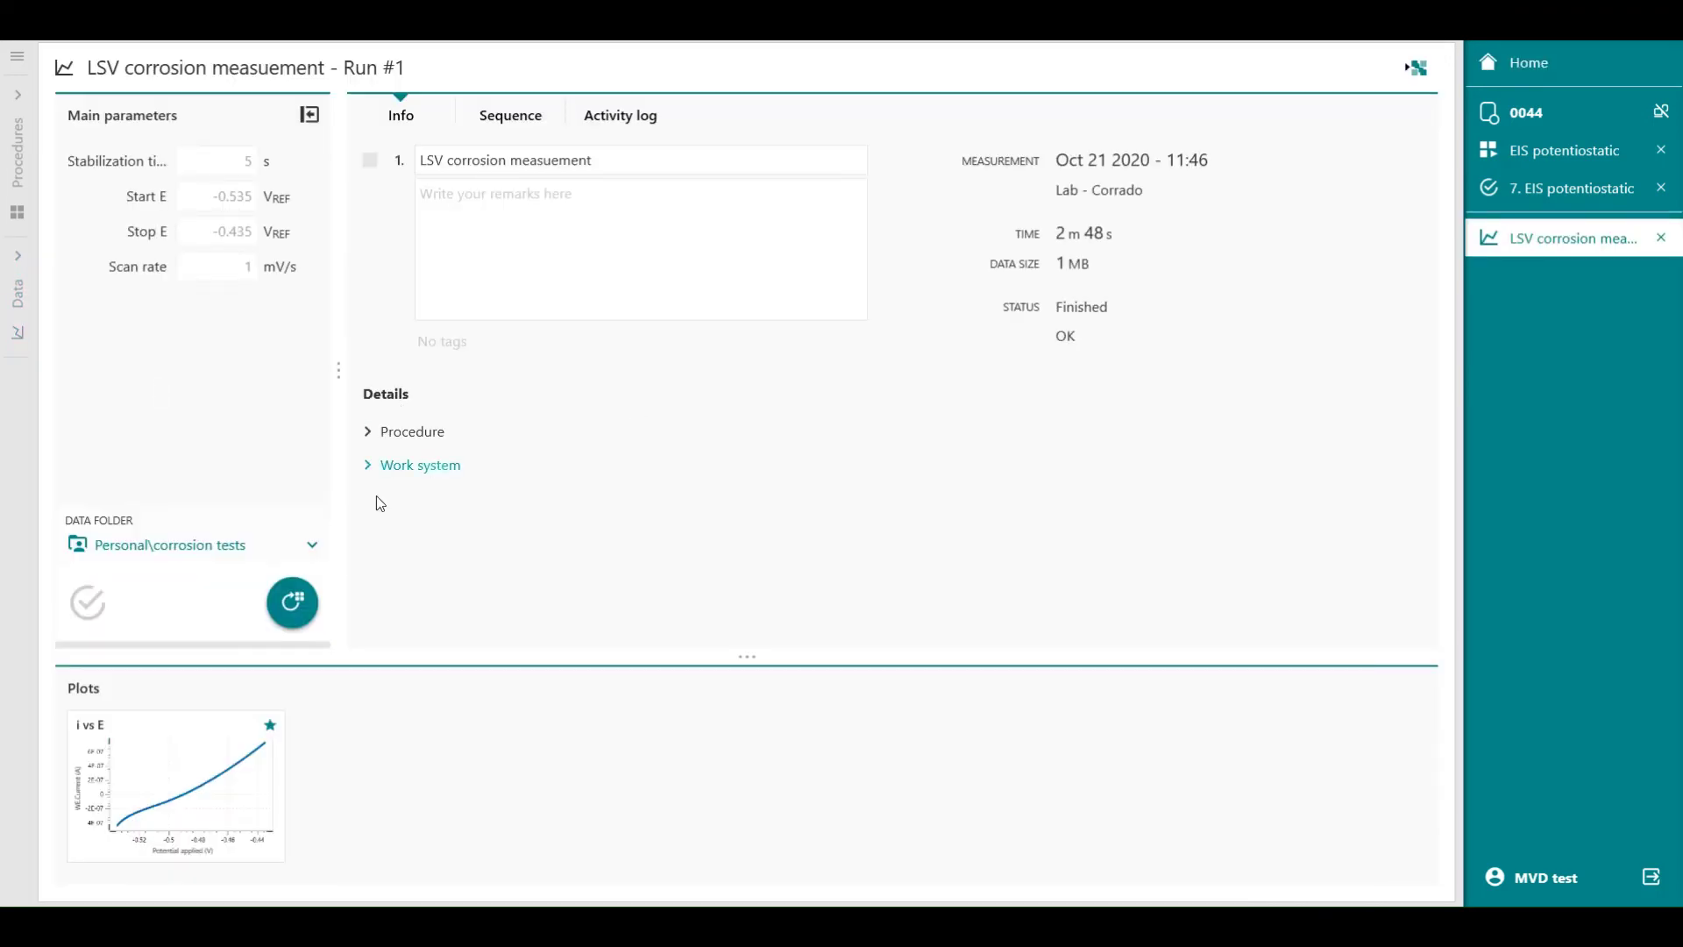
Step: Transfer the LSV run to the INTELLO data folder as "LSV corrosion measuement.nox" and launch NOVA
{"action": "left_click", "coordinate": [1411, 70]}
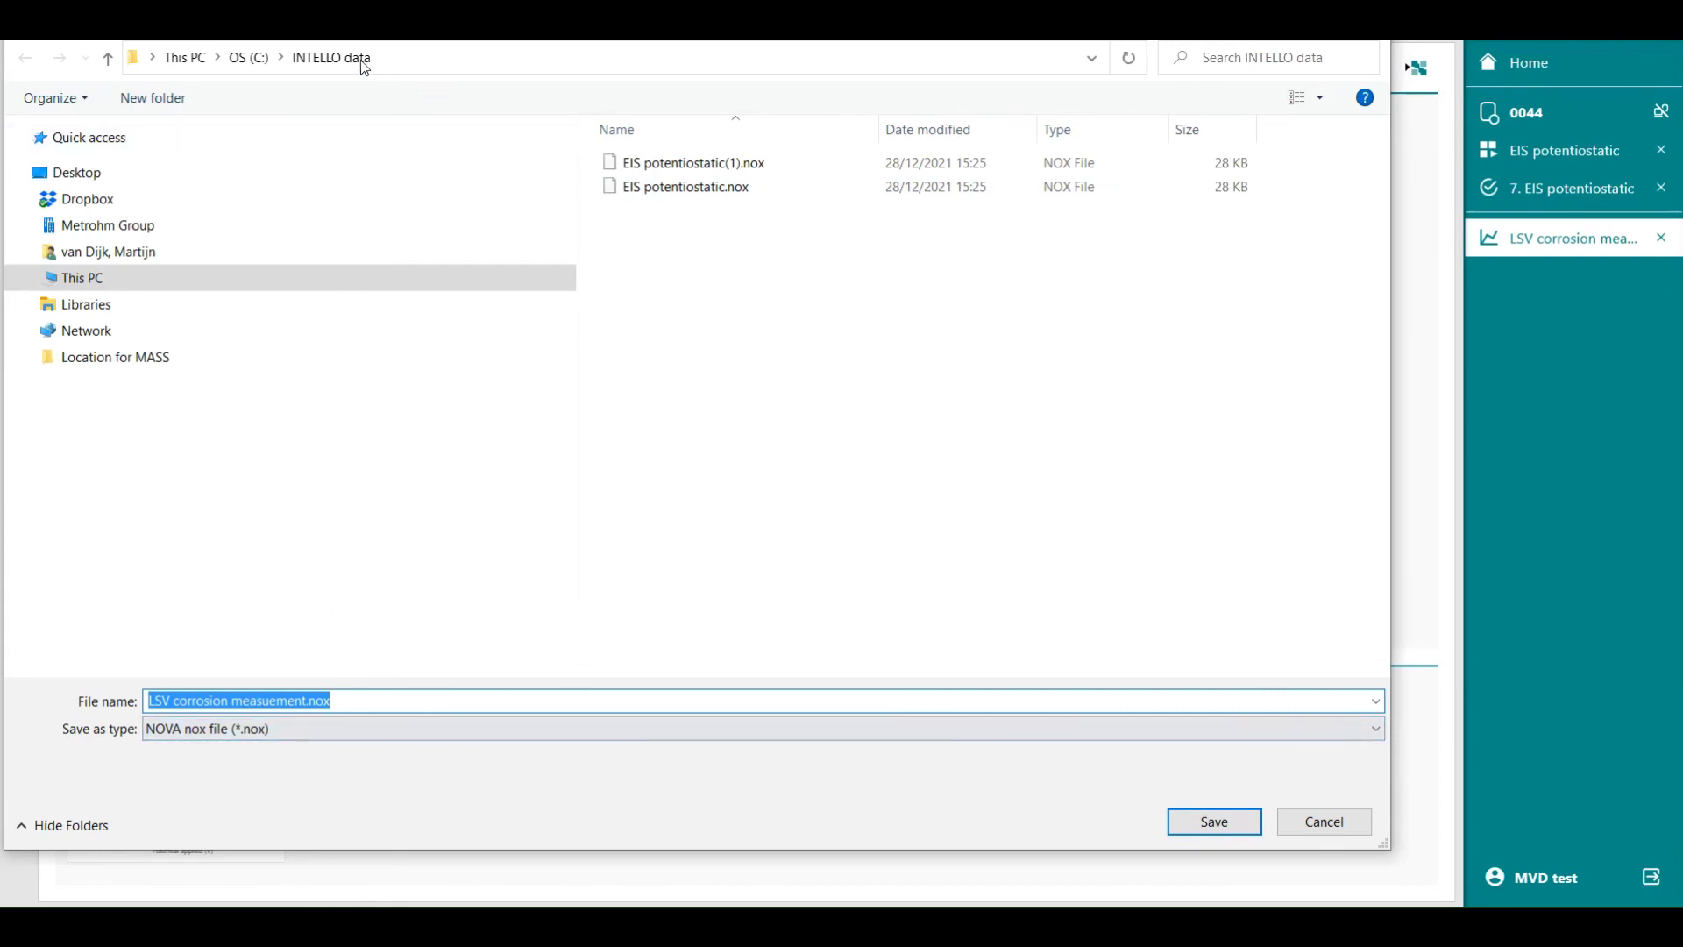
{"action": "left_click", "coordinate": [1210, 824]}
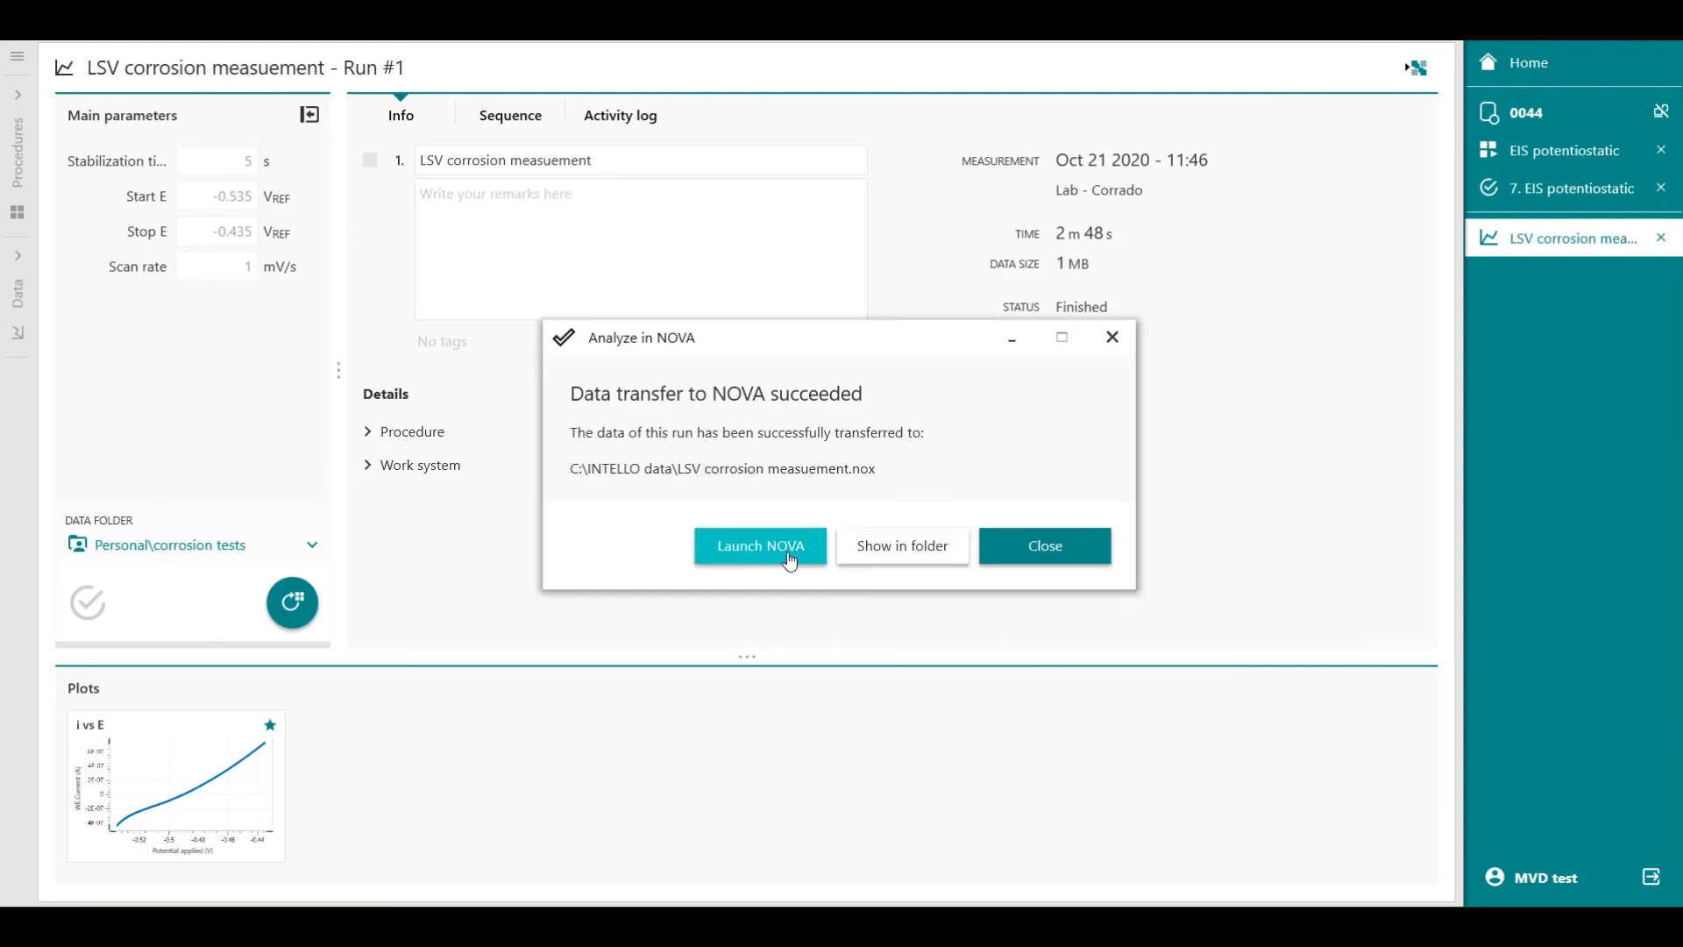
{"action": "left_click", "coordinate": [760, 546]}
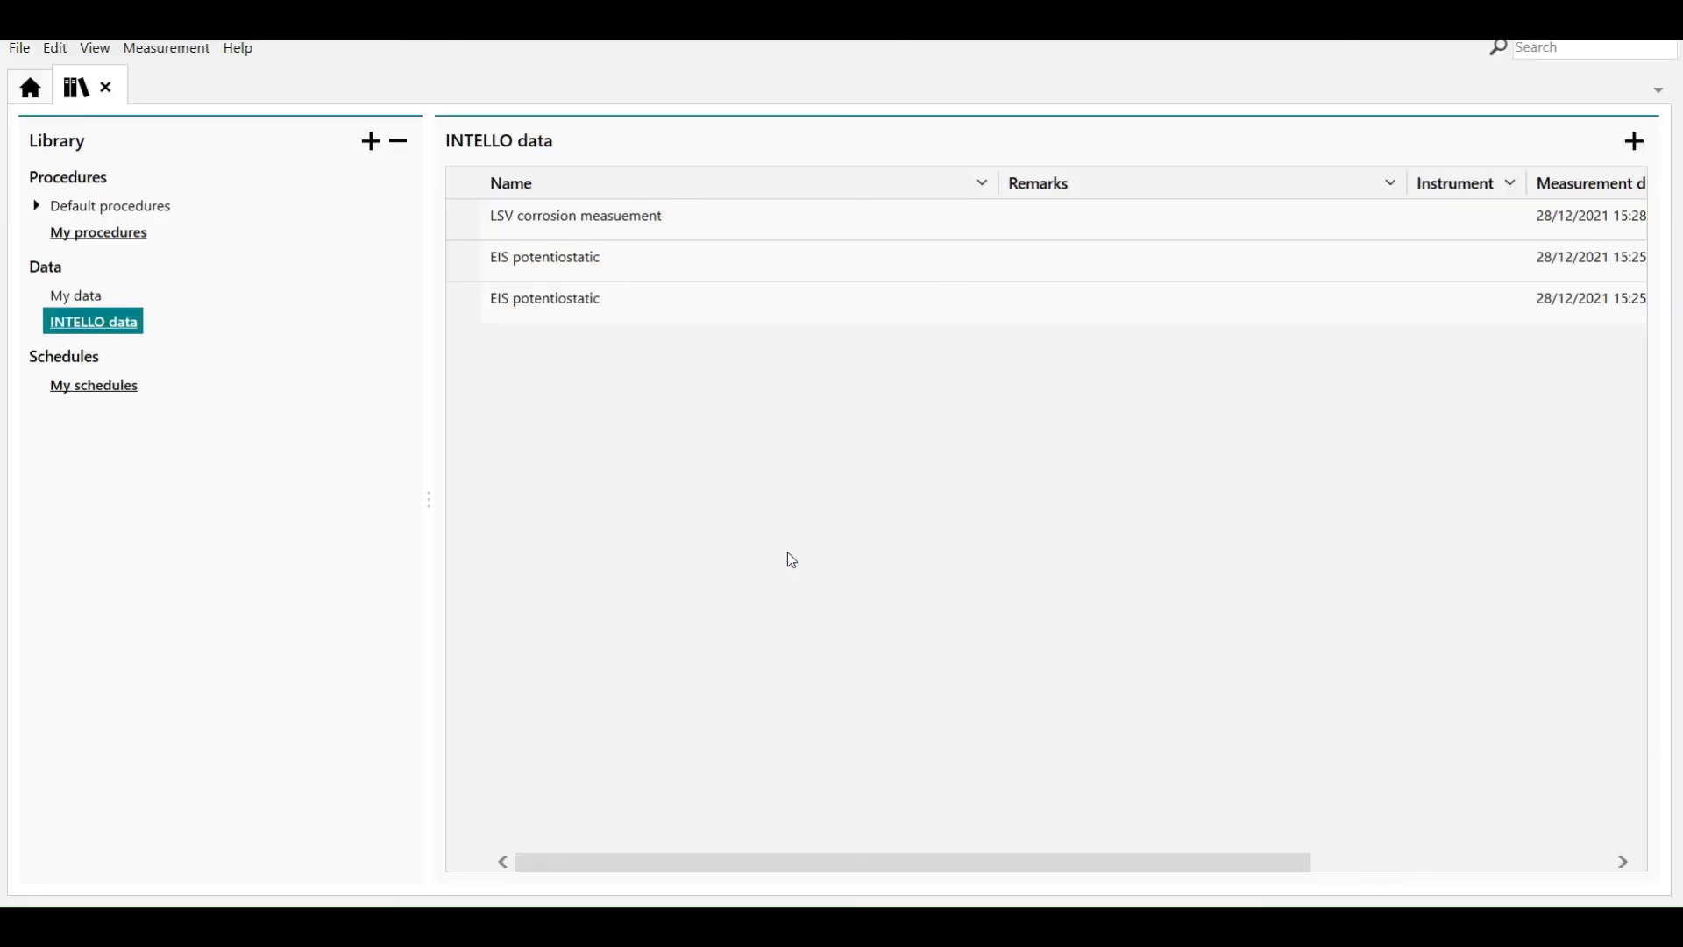
Step: Open the LSV corrosion data from the INTELLO data location and enlarge the plots area
{"action": "left_click", "coordinate": [596, 225]}
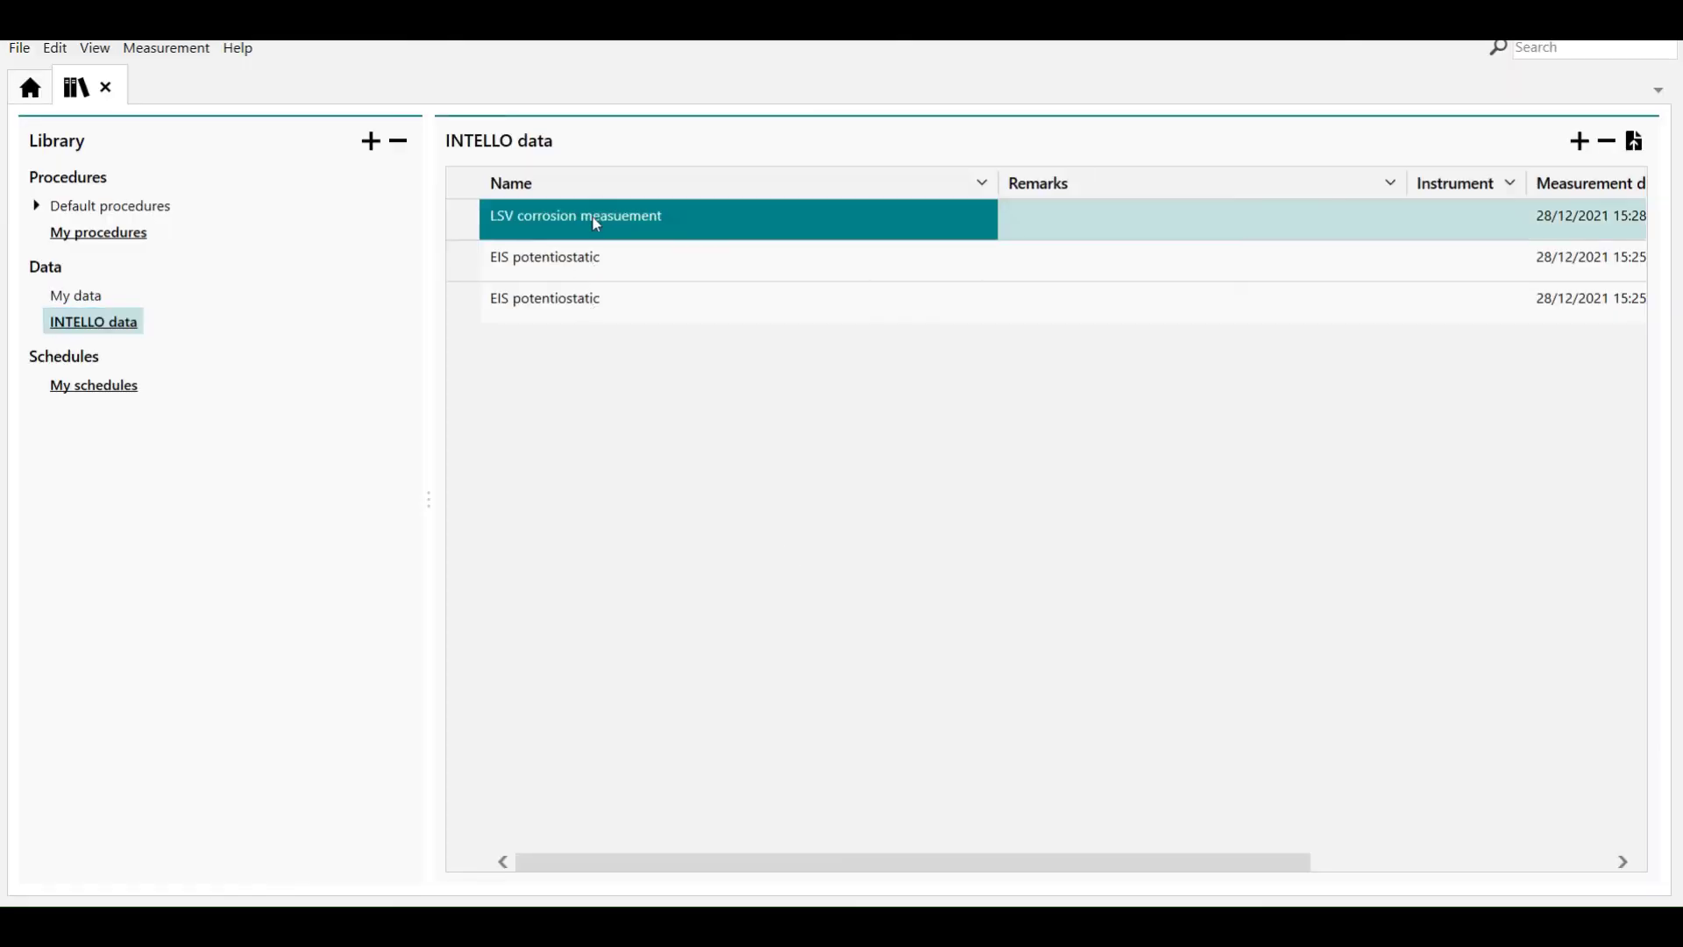
{"action": "double_click", "coordinate": [596, 223]}
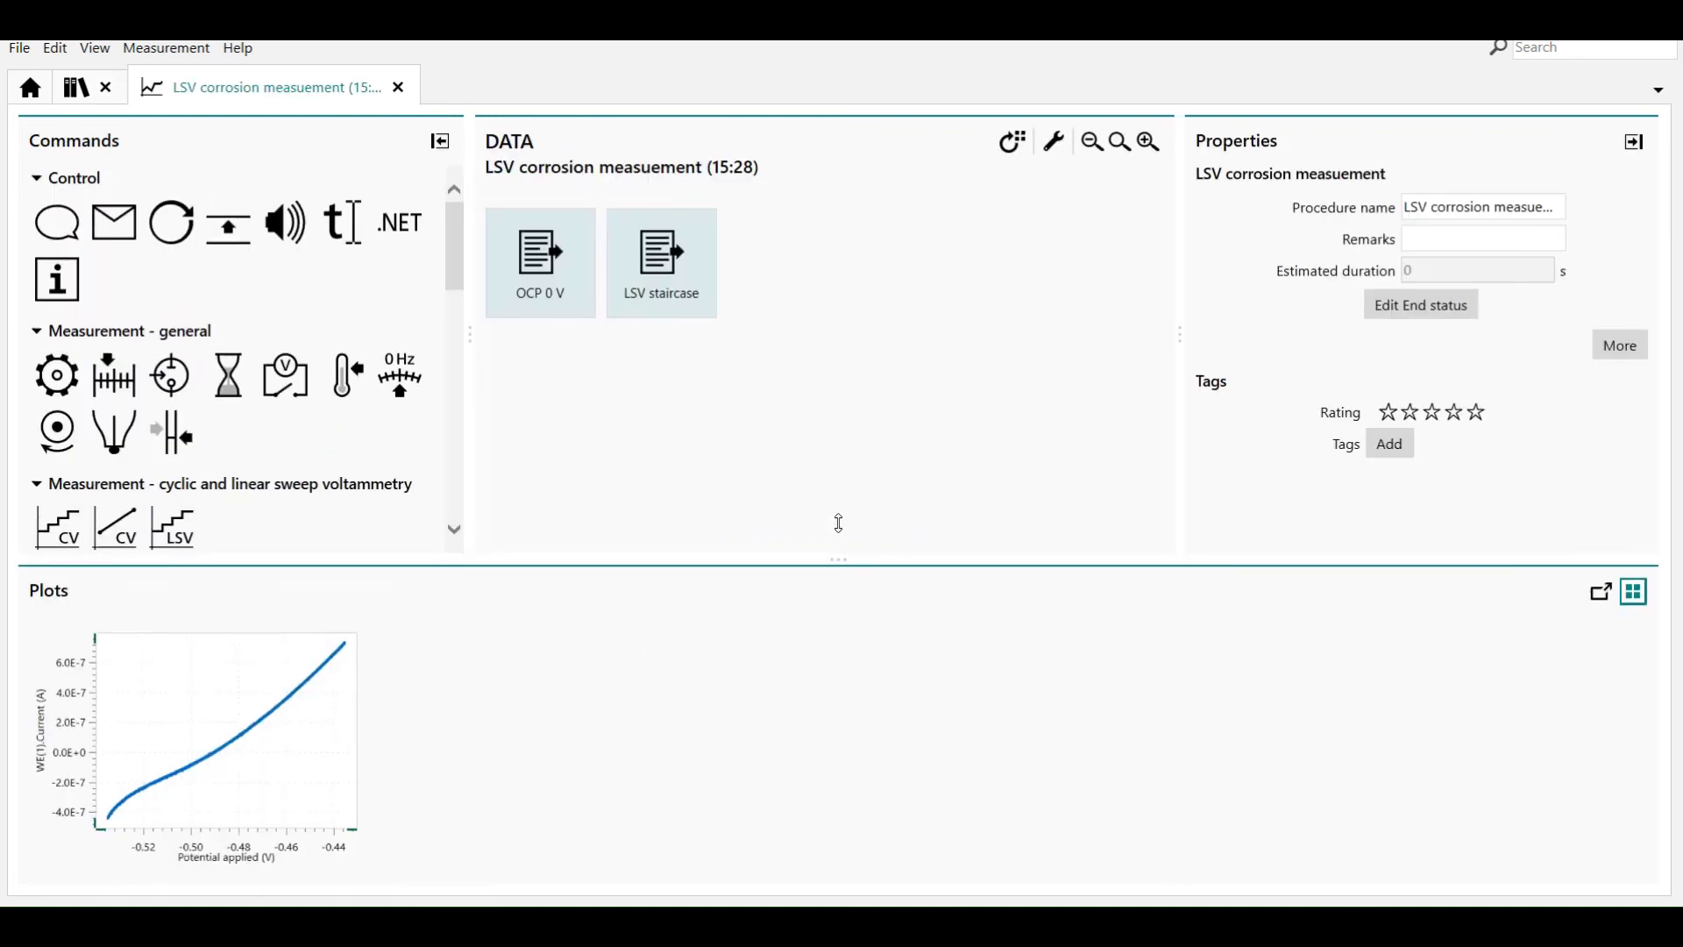
{"action": "left_click_drag", "start_coordinate": [839, 561], "coordinate": [840, 445]}
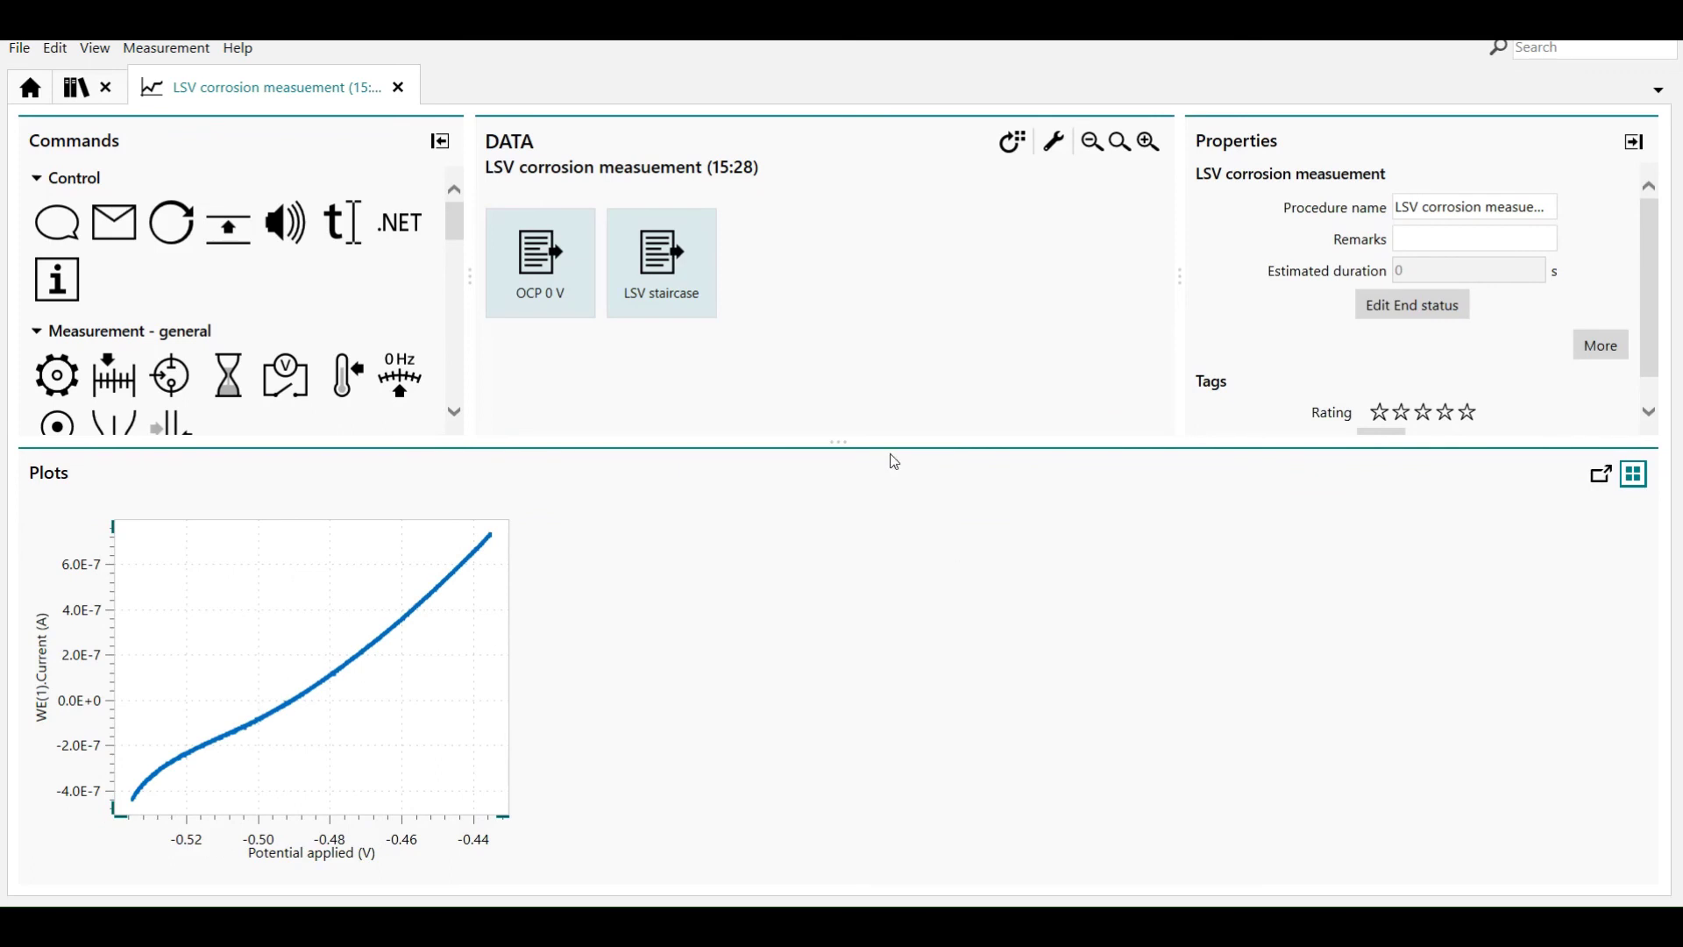
Step: Add a Corrosion rate analysis to the i vs E plot of the LSV staircase and enlarge the command area
{"action": "left_click", "coordinate": [677, 303]}
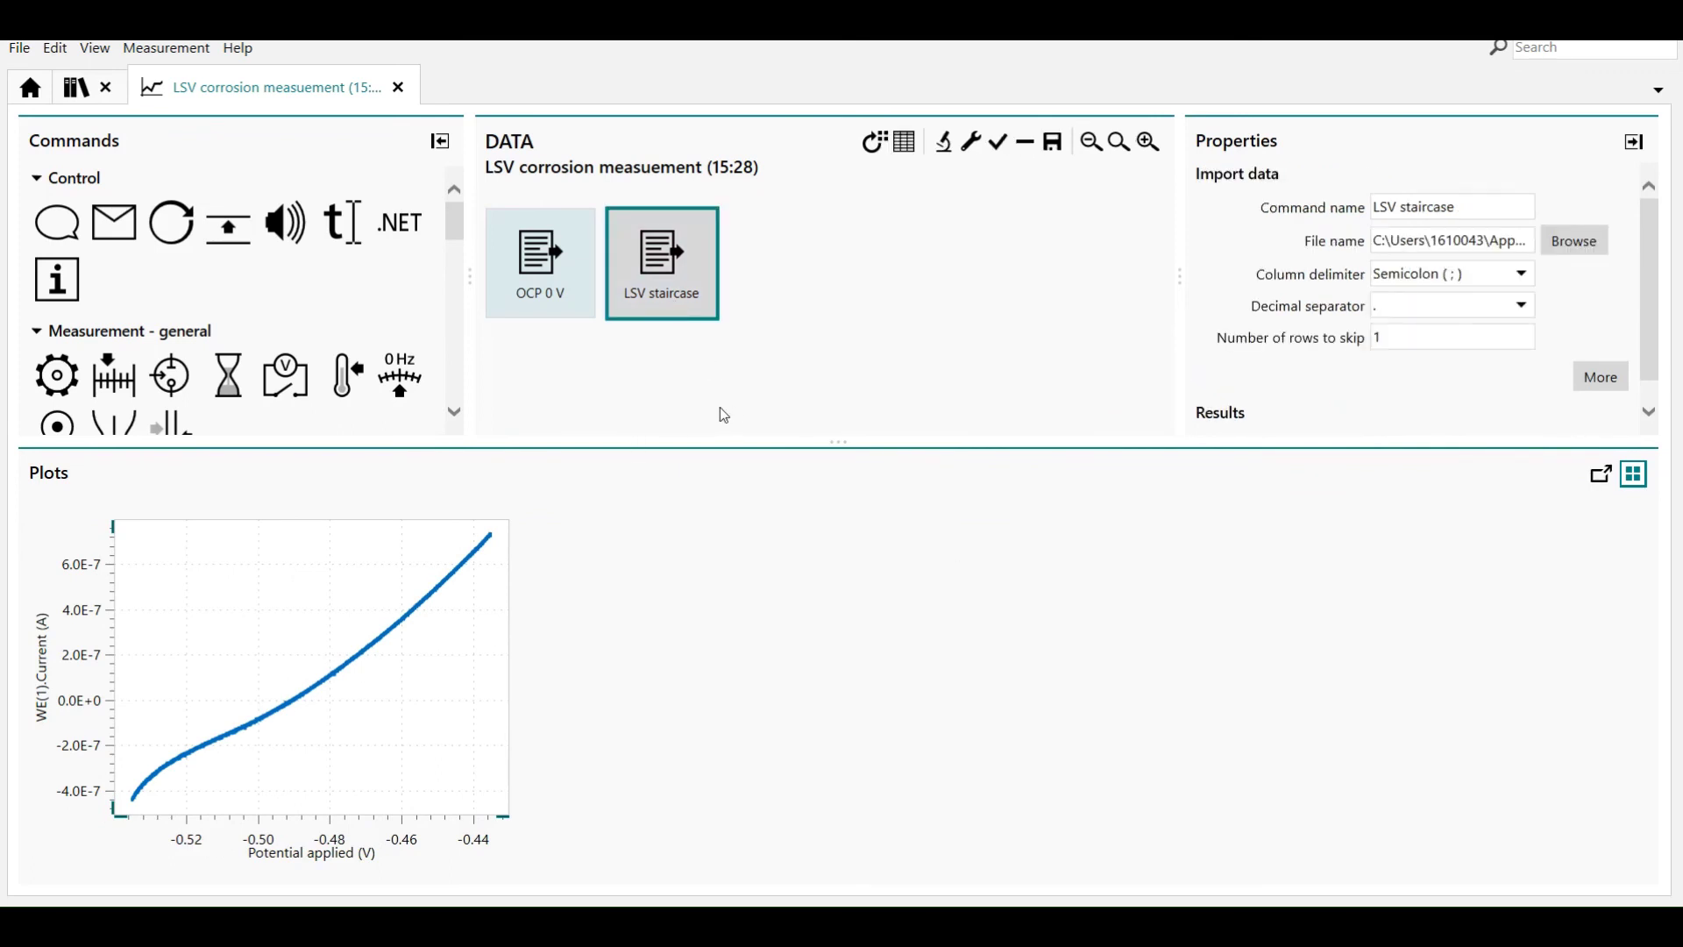
{"action": "left_click", "coordinate": [945, 143]}
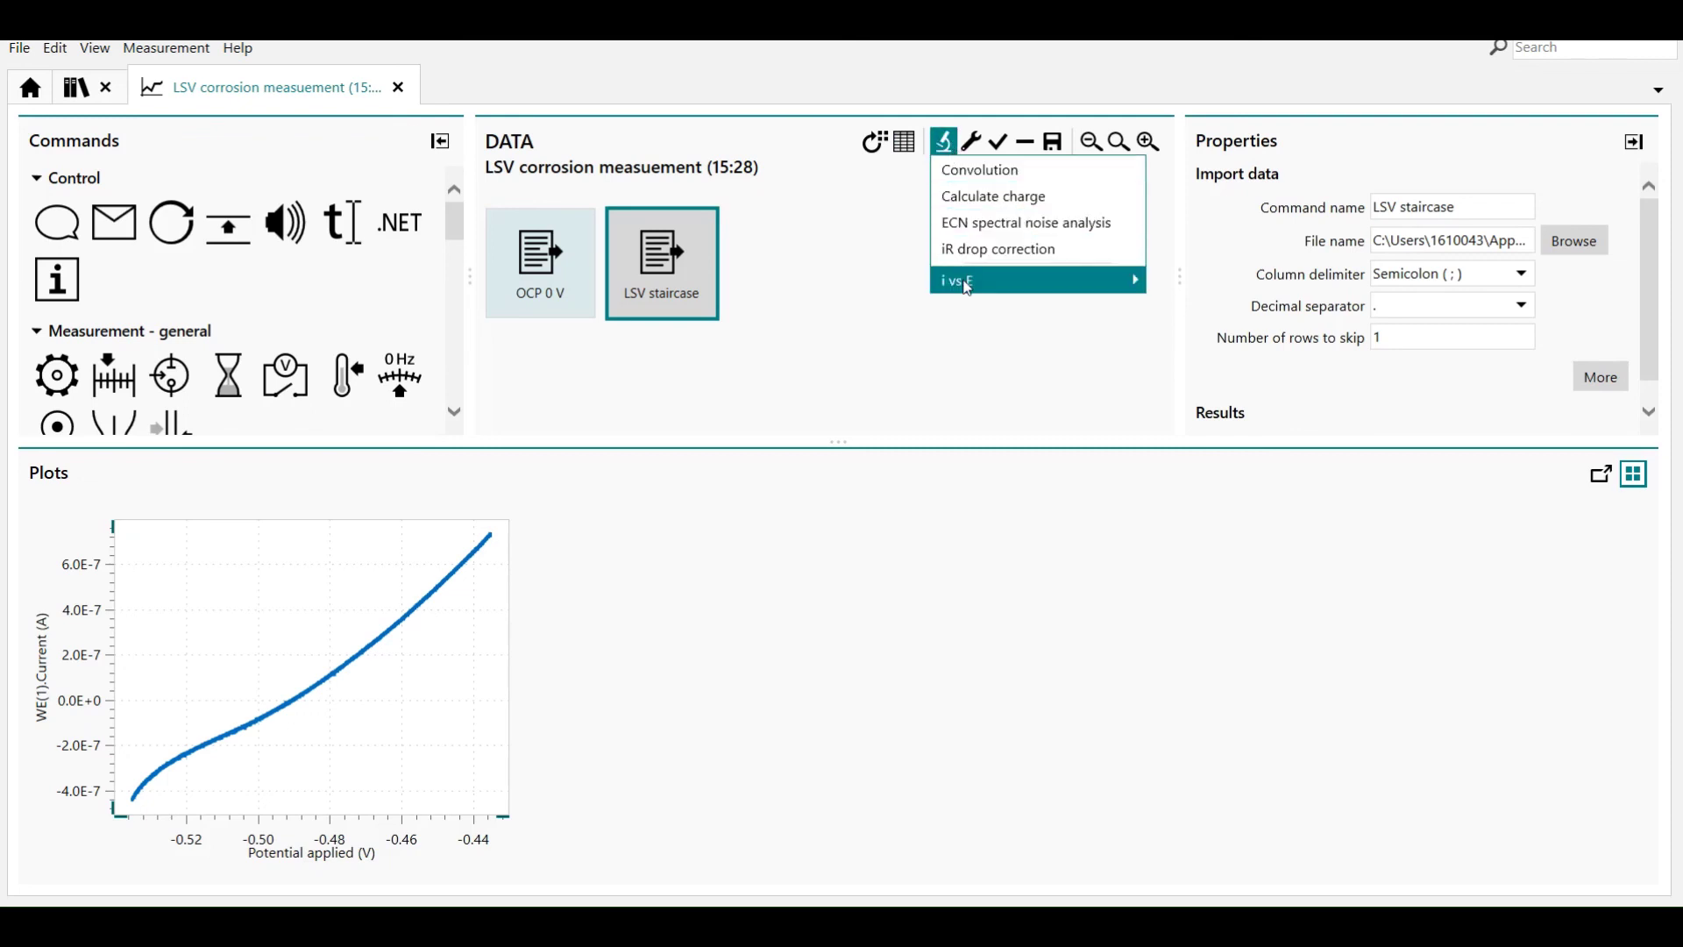
{"action": "mouse_move", "coordinate": [967, 287]}
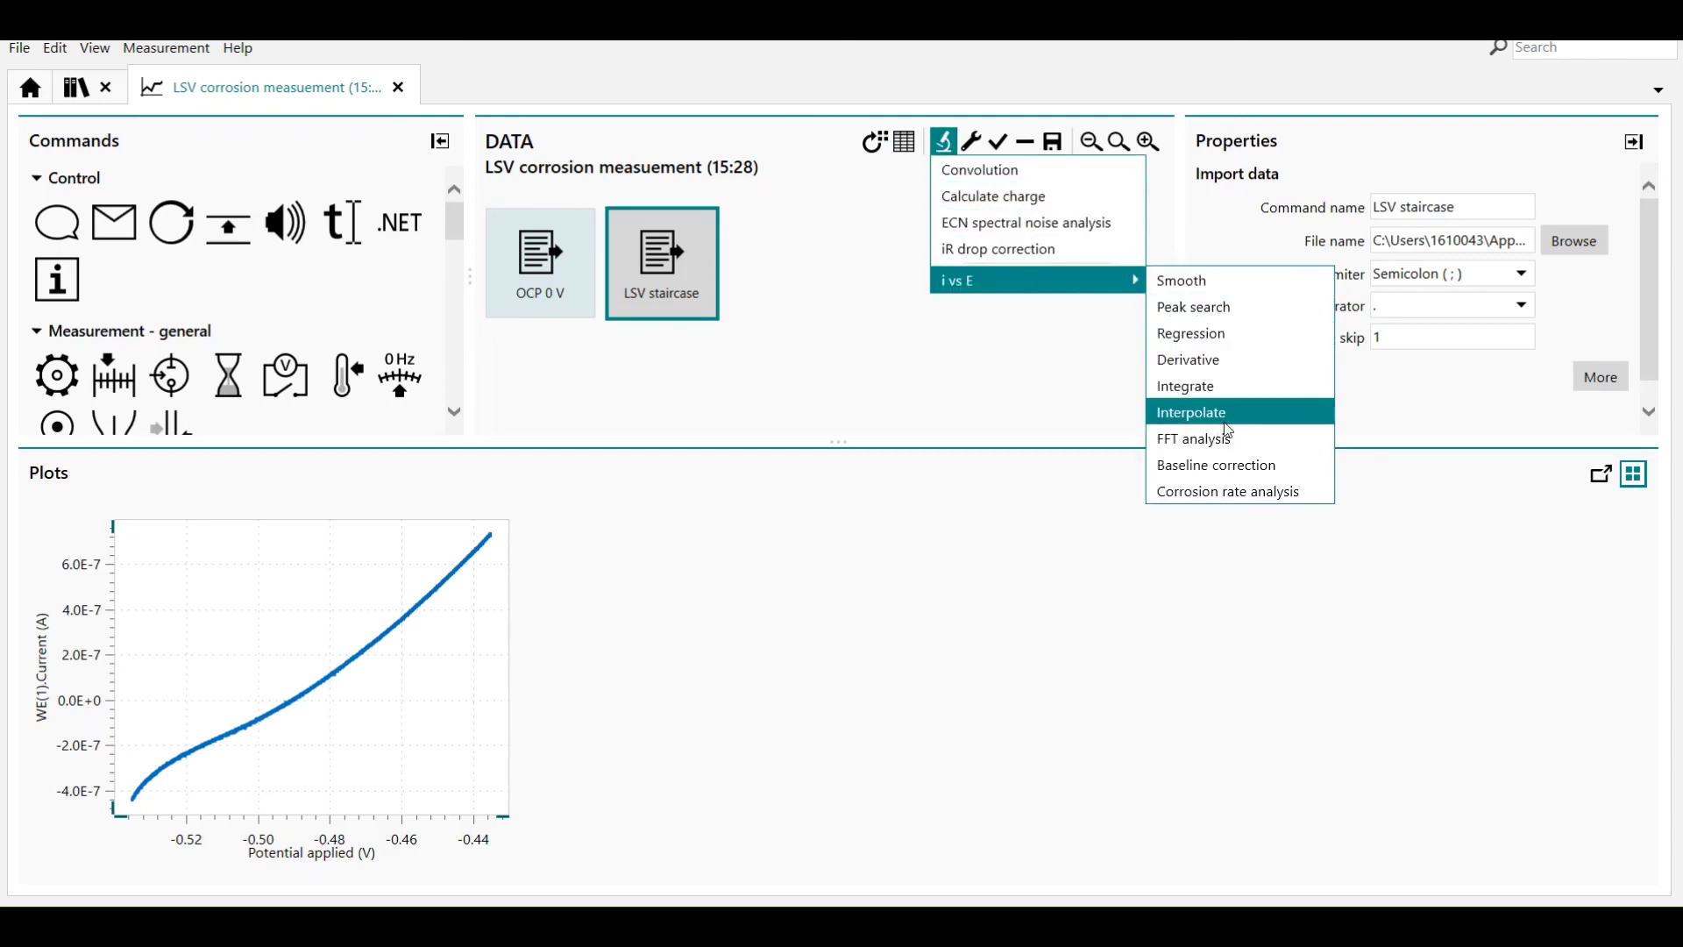
{"action": "left_click", "coordinate": [1232, 494]}
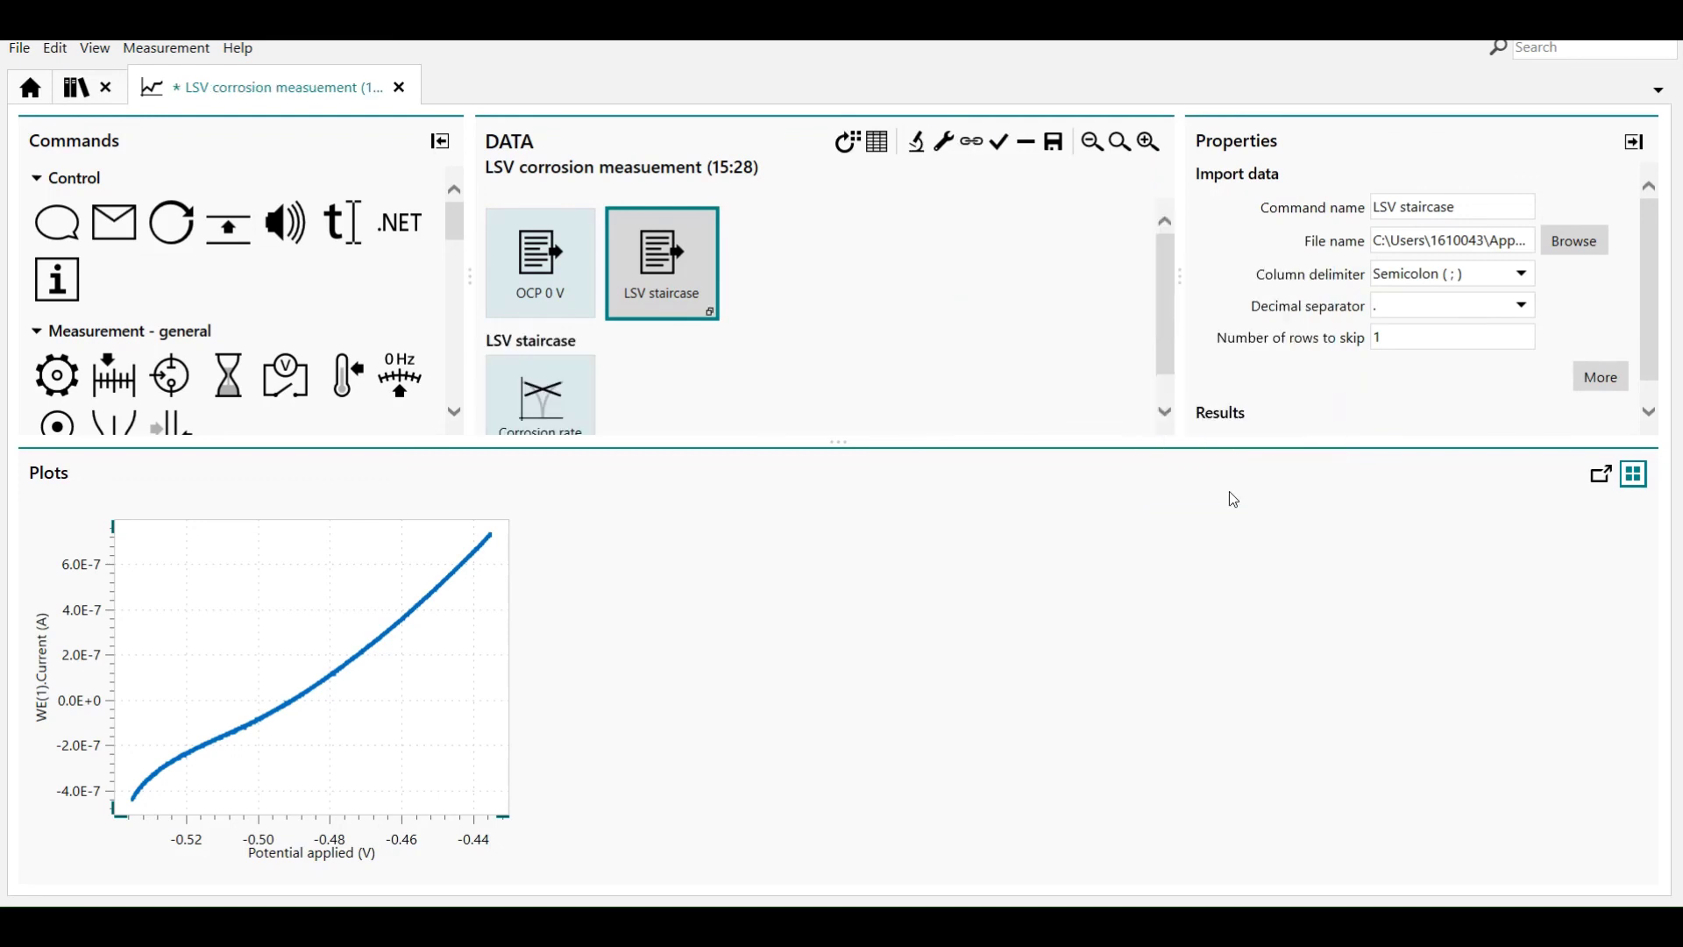
{"action": "left_click_drag", "start_coordinate": [838, 443], "coordinate": [838, 518]}
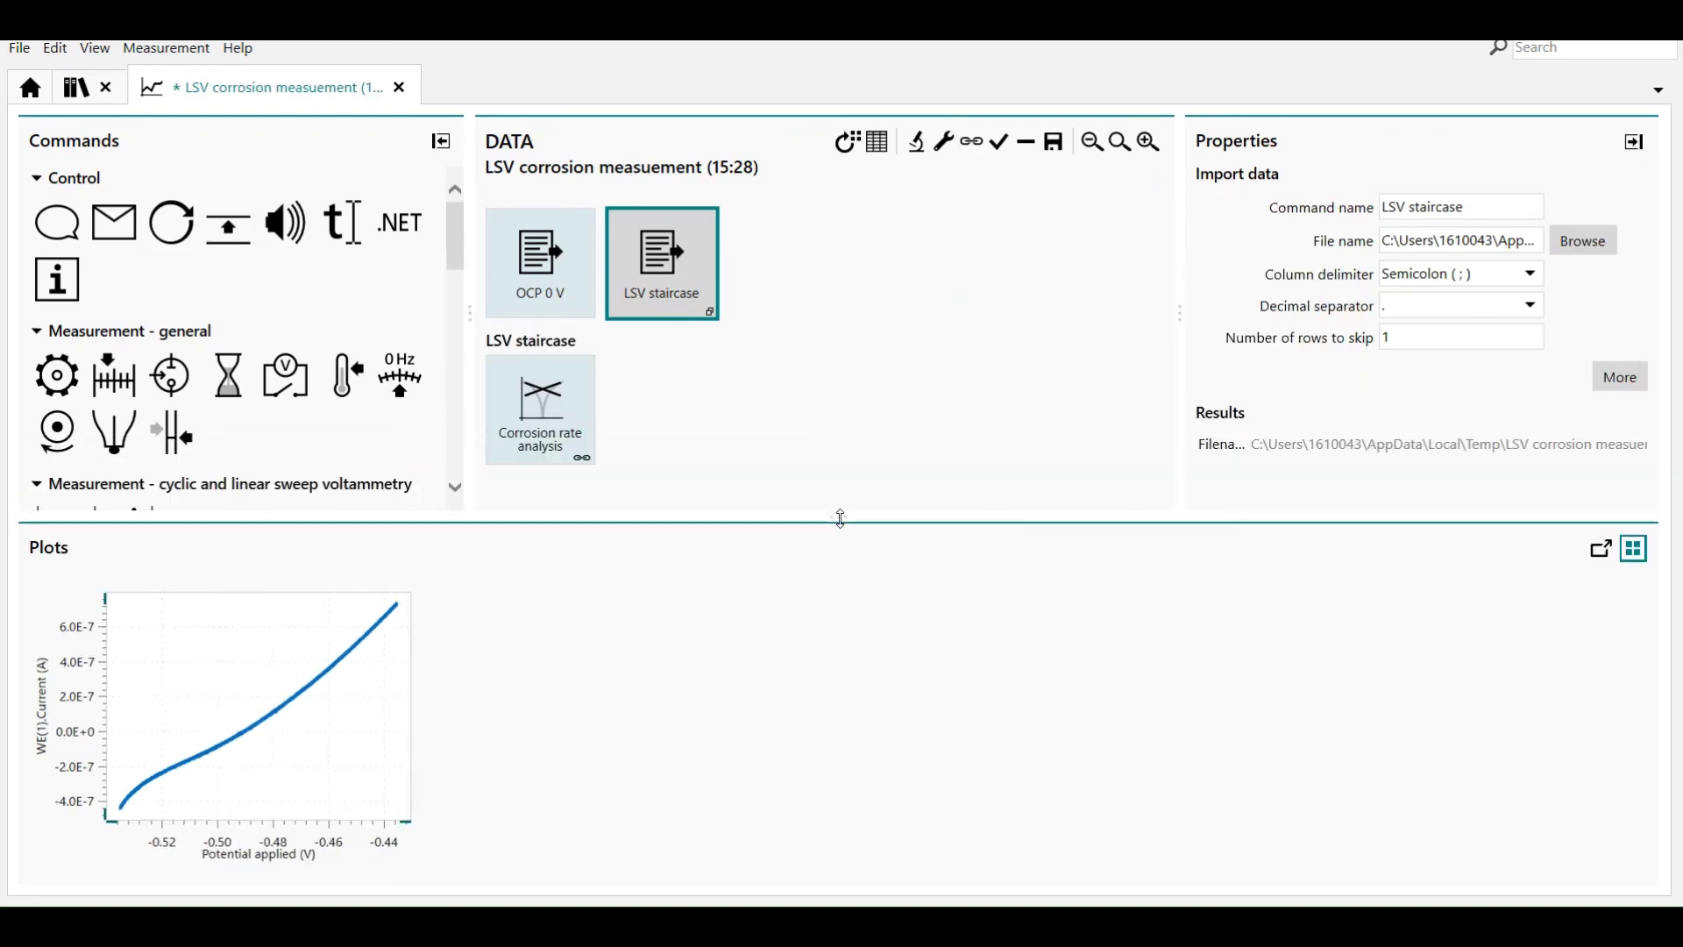
Step: Open the detailed view of the Corrosion rate analysis command and enlarge its plot and properties area
{"action": "left_click", "coordinate": [574, 430]}
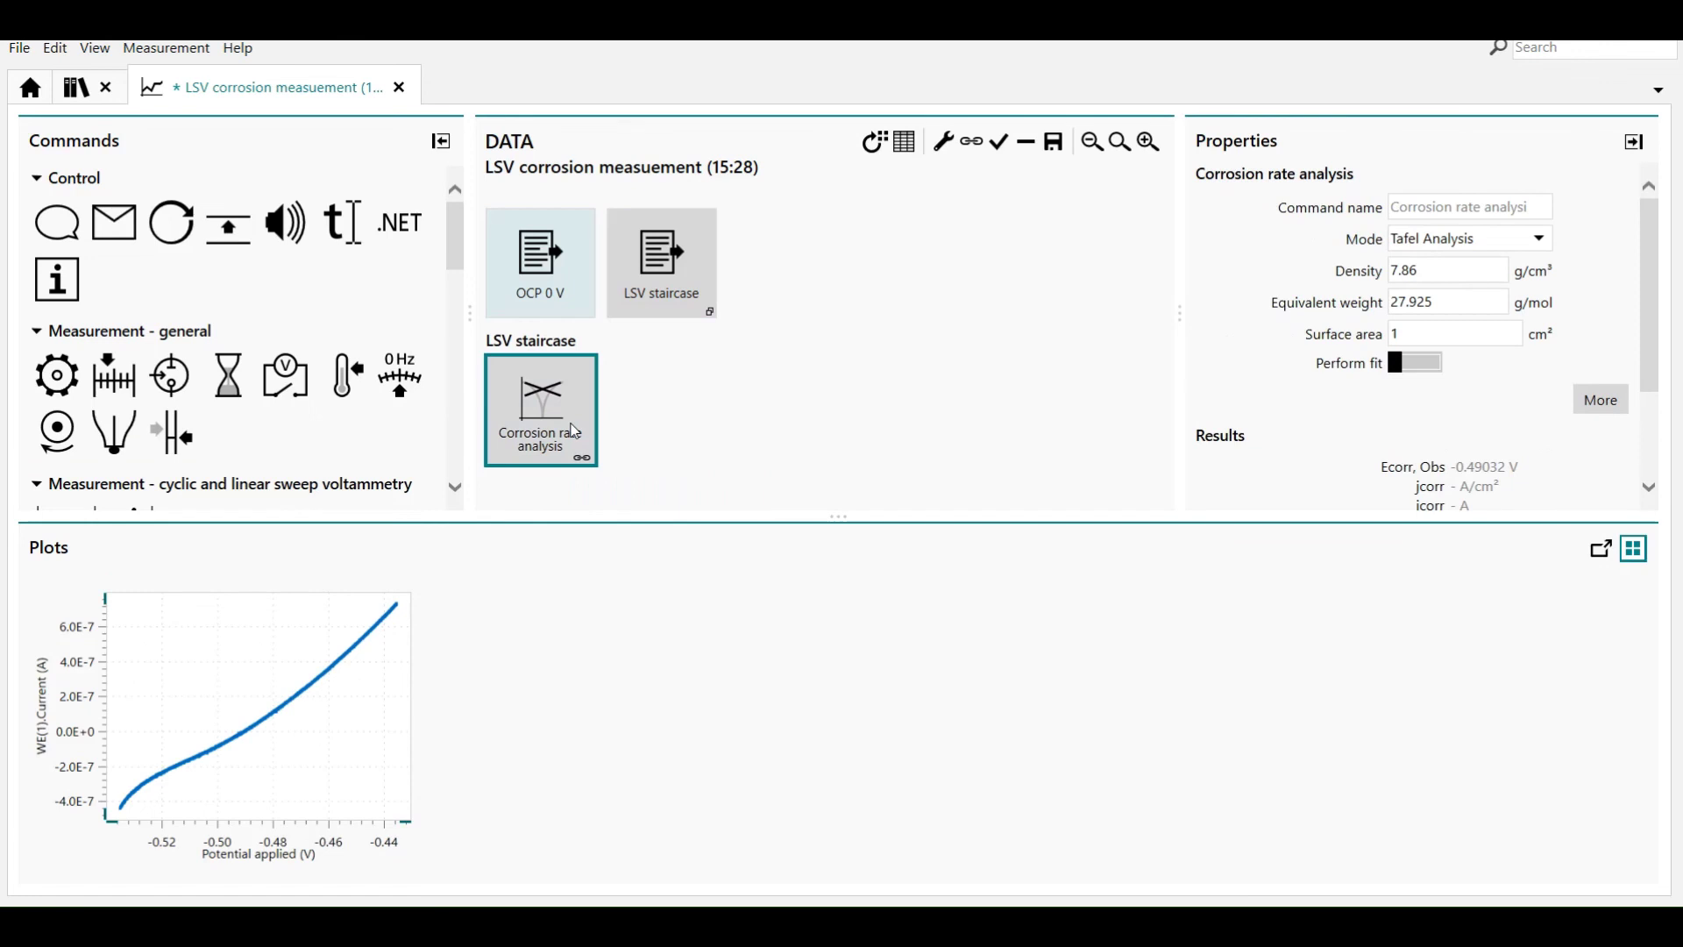
{"action": "double_click", "coordinate": [570, 423]}
{"action": "left_click_drag", "start_coordinate": [842, 519], "coordinate": [814, 654]}
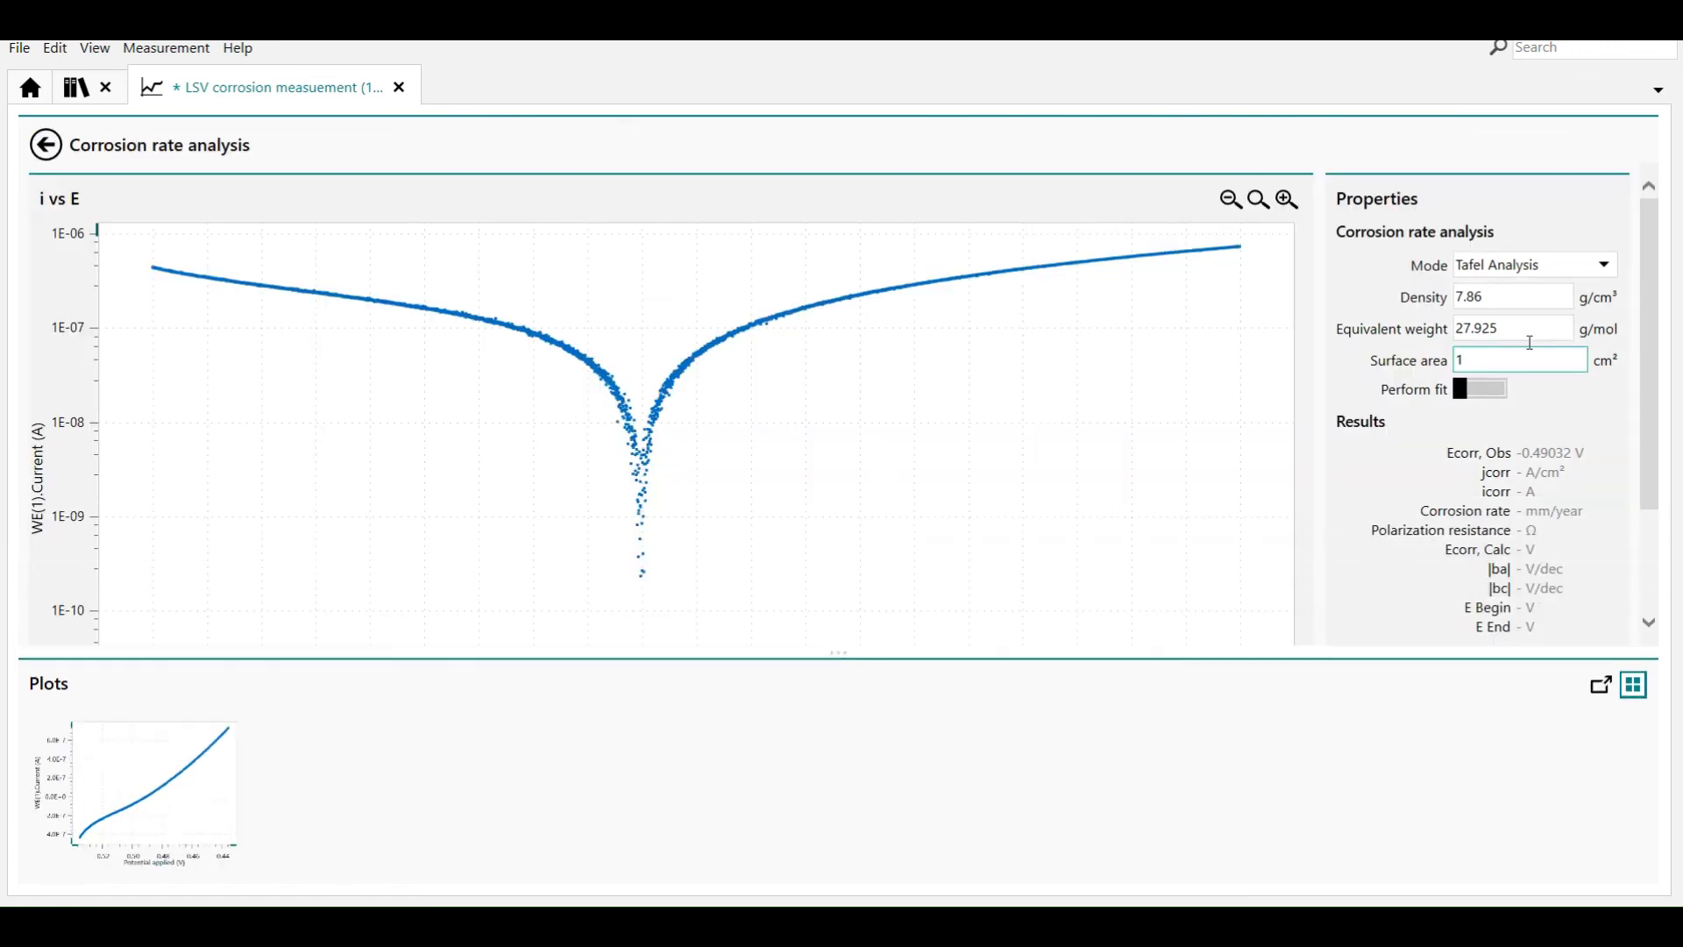
{"action": "scroll", "coordinate": [1580, 481], "scroll_direction": "down", "scroll_amount": 3}
{"action": "scroll", "coordinate": [1580, 481], "scroll_direction": "up", "scroll_amount": 3}
Step: Switch the corrosion rate analysis mode to Polarization Resistance and set its range to 10 mV
{"action": "left_click", "coordinate": [1611, 266]}
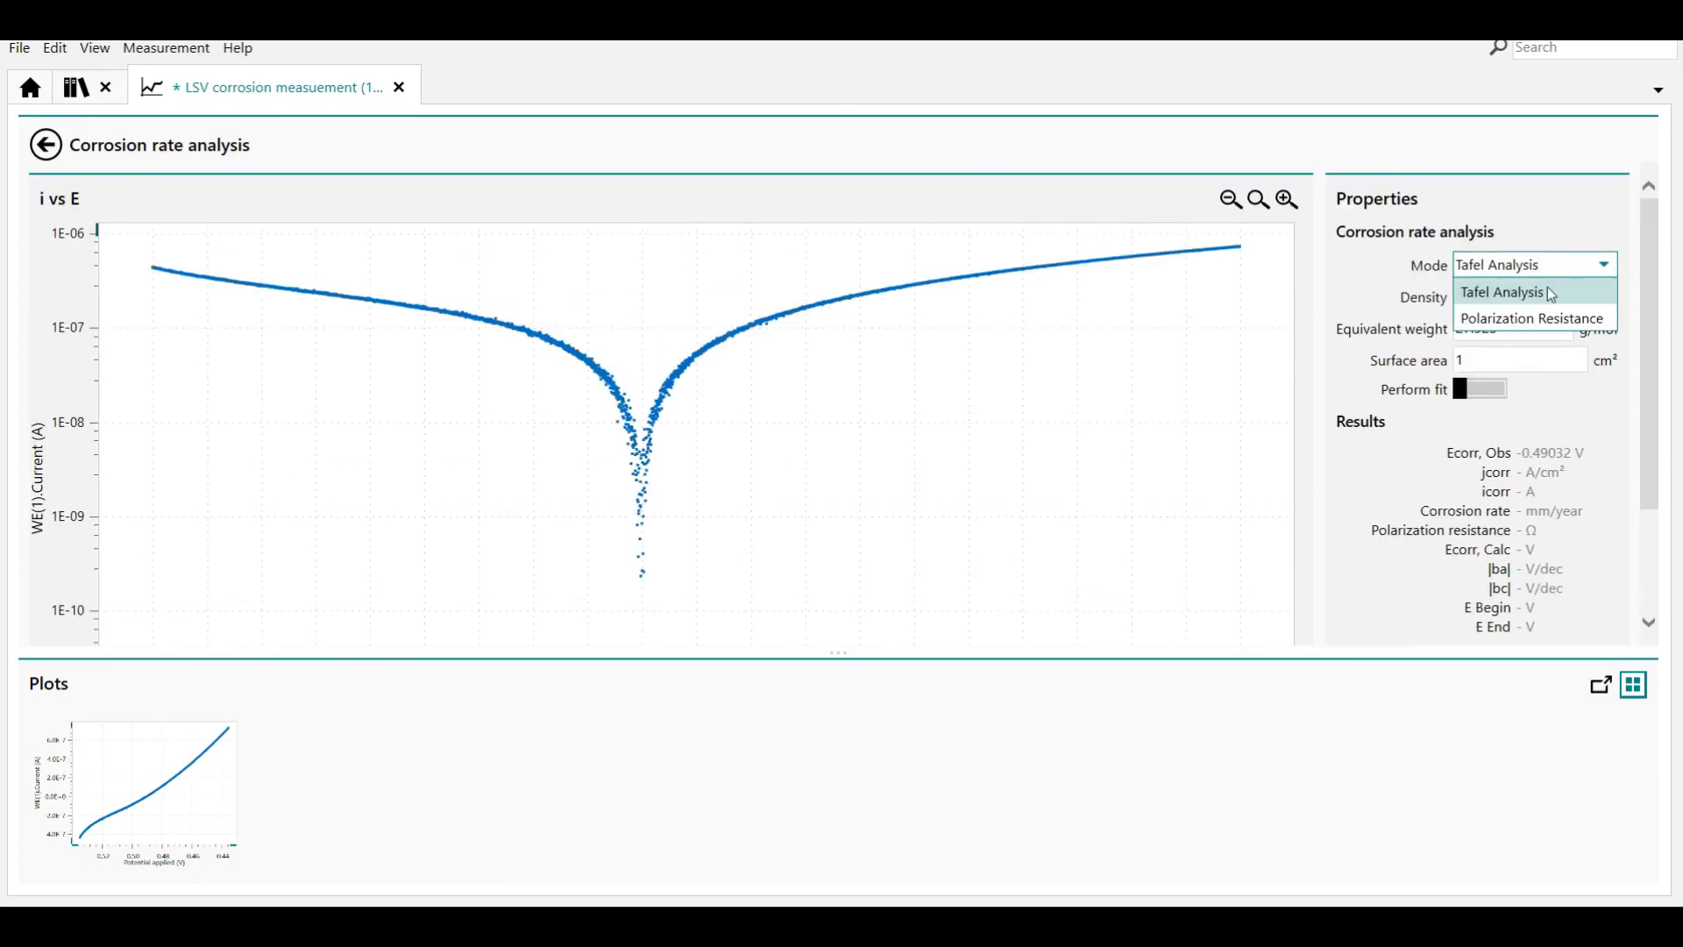
{"action": "left_click", "coordinate": [1530, 317]}
{"action": "left_click", "coordinate": [1490, 456]}
{"action": "left_click_drag", "start_coordinate": [1475, 458], "coordinate": [1482, 462]}
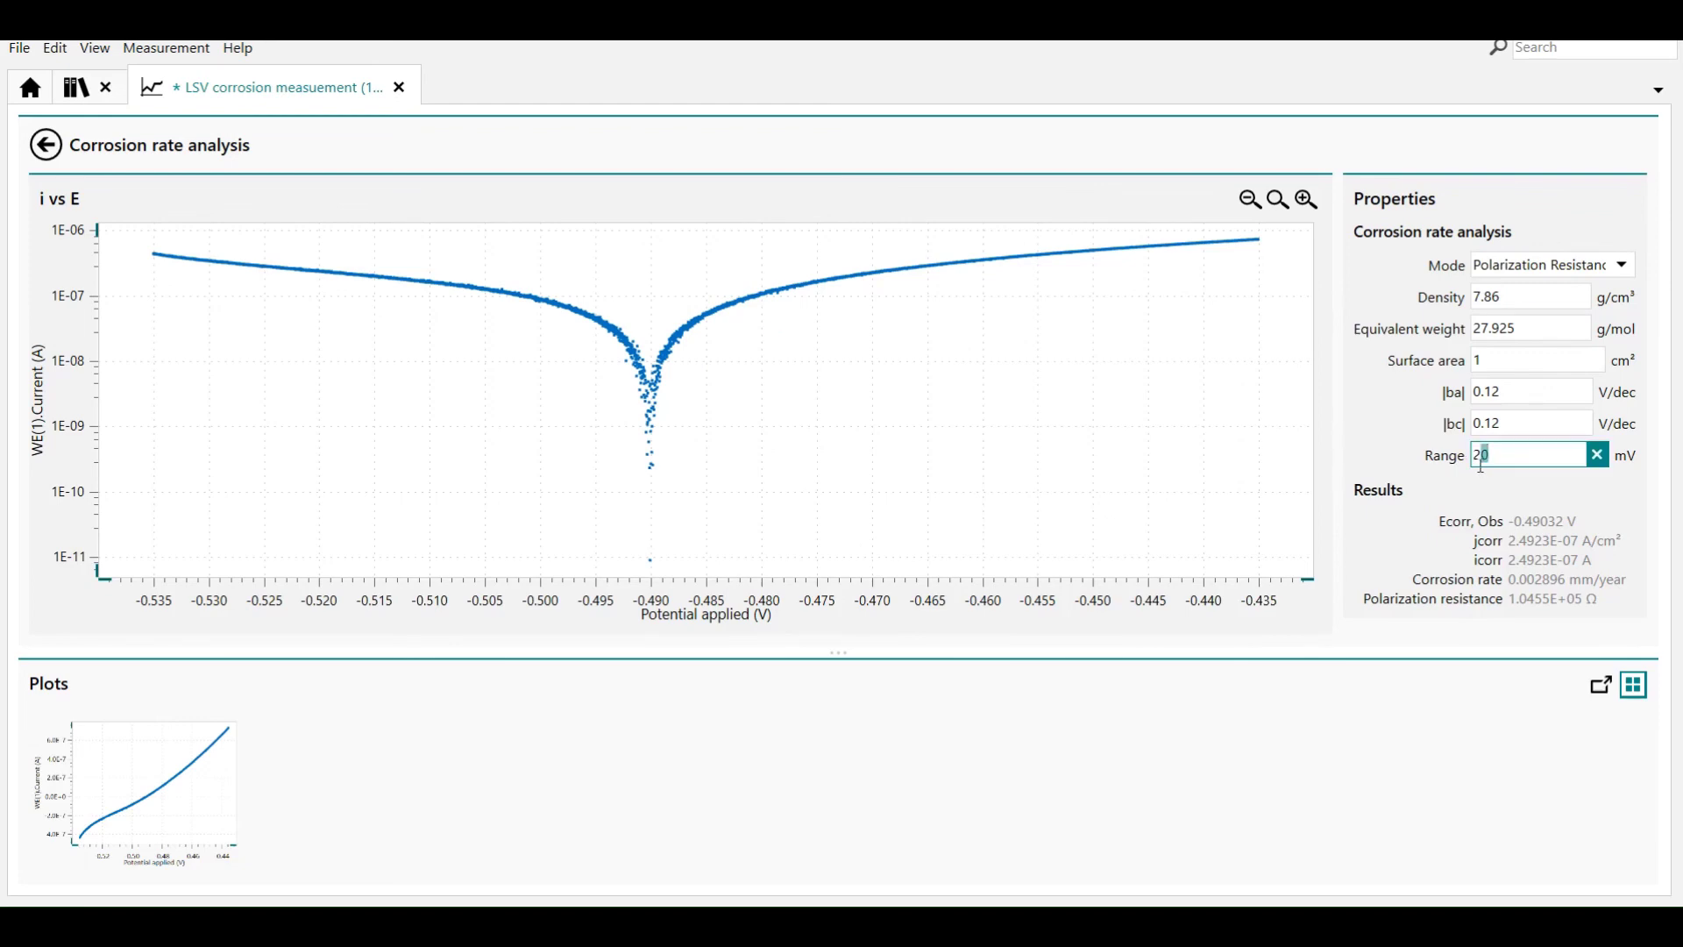
{"action": "type", "text": "1"}
{"action": "key", "text": "Return"}
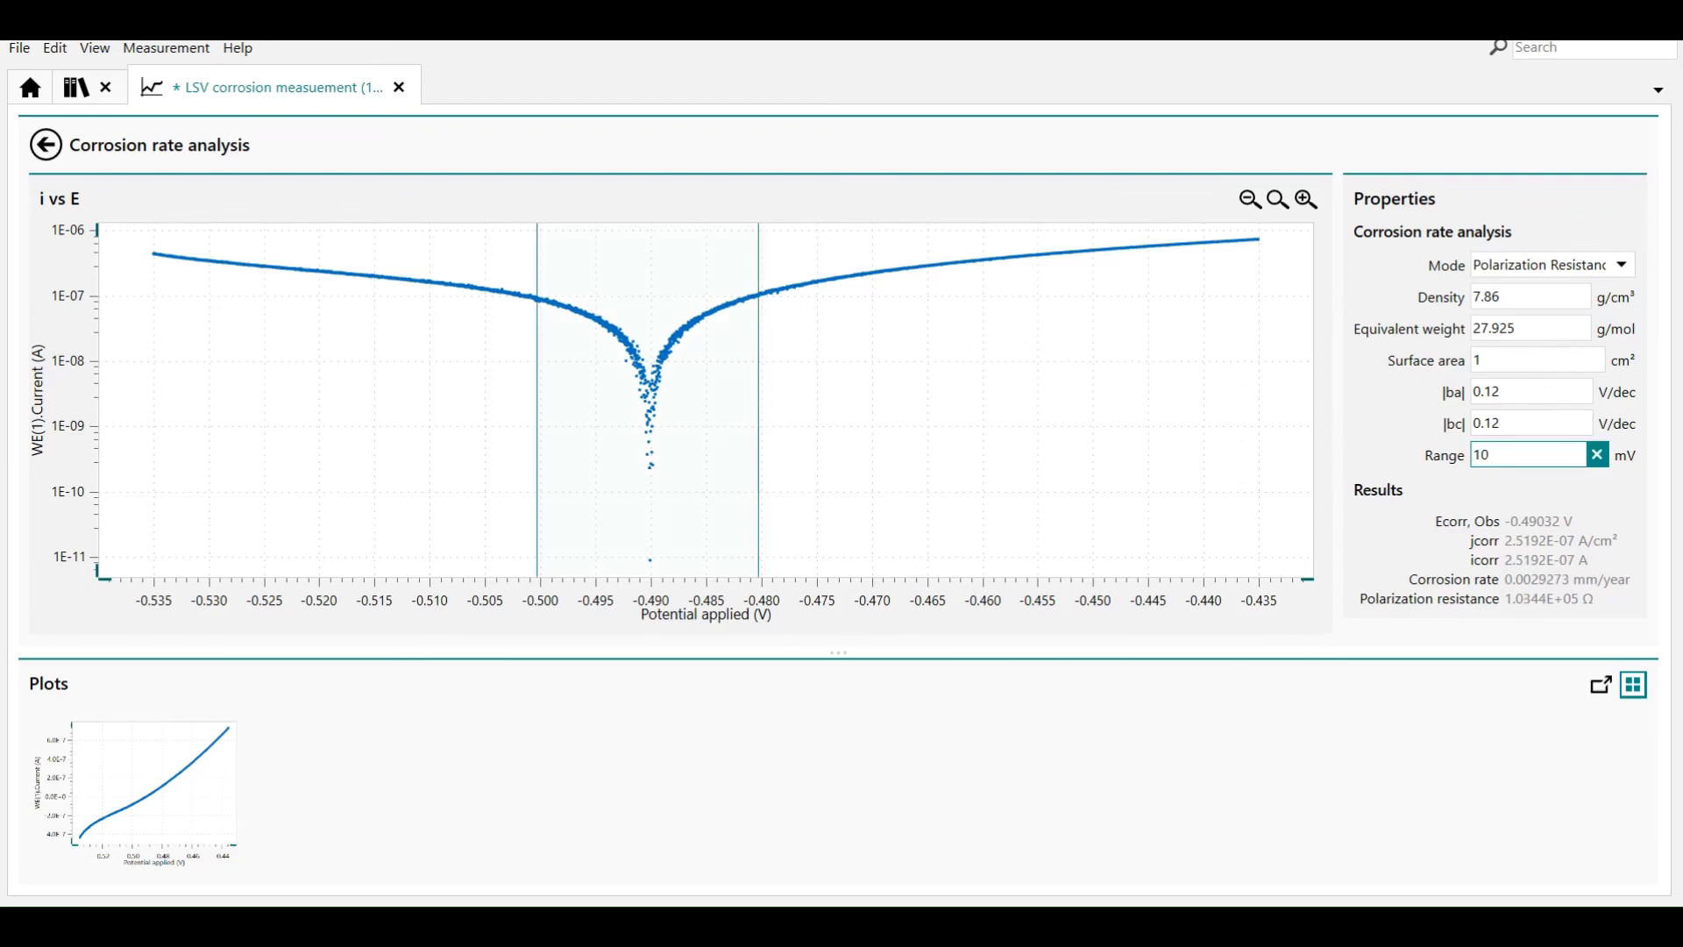